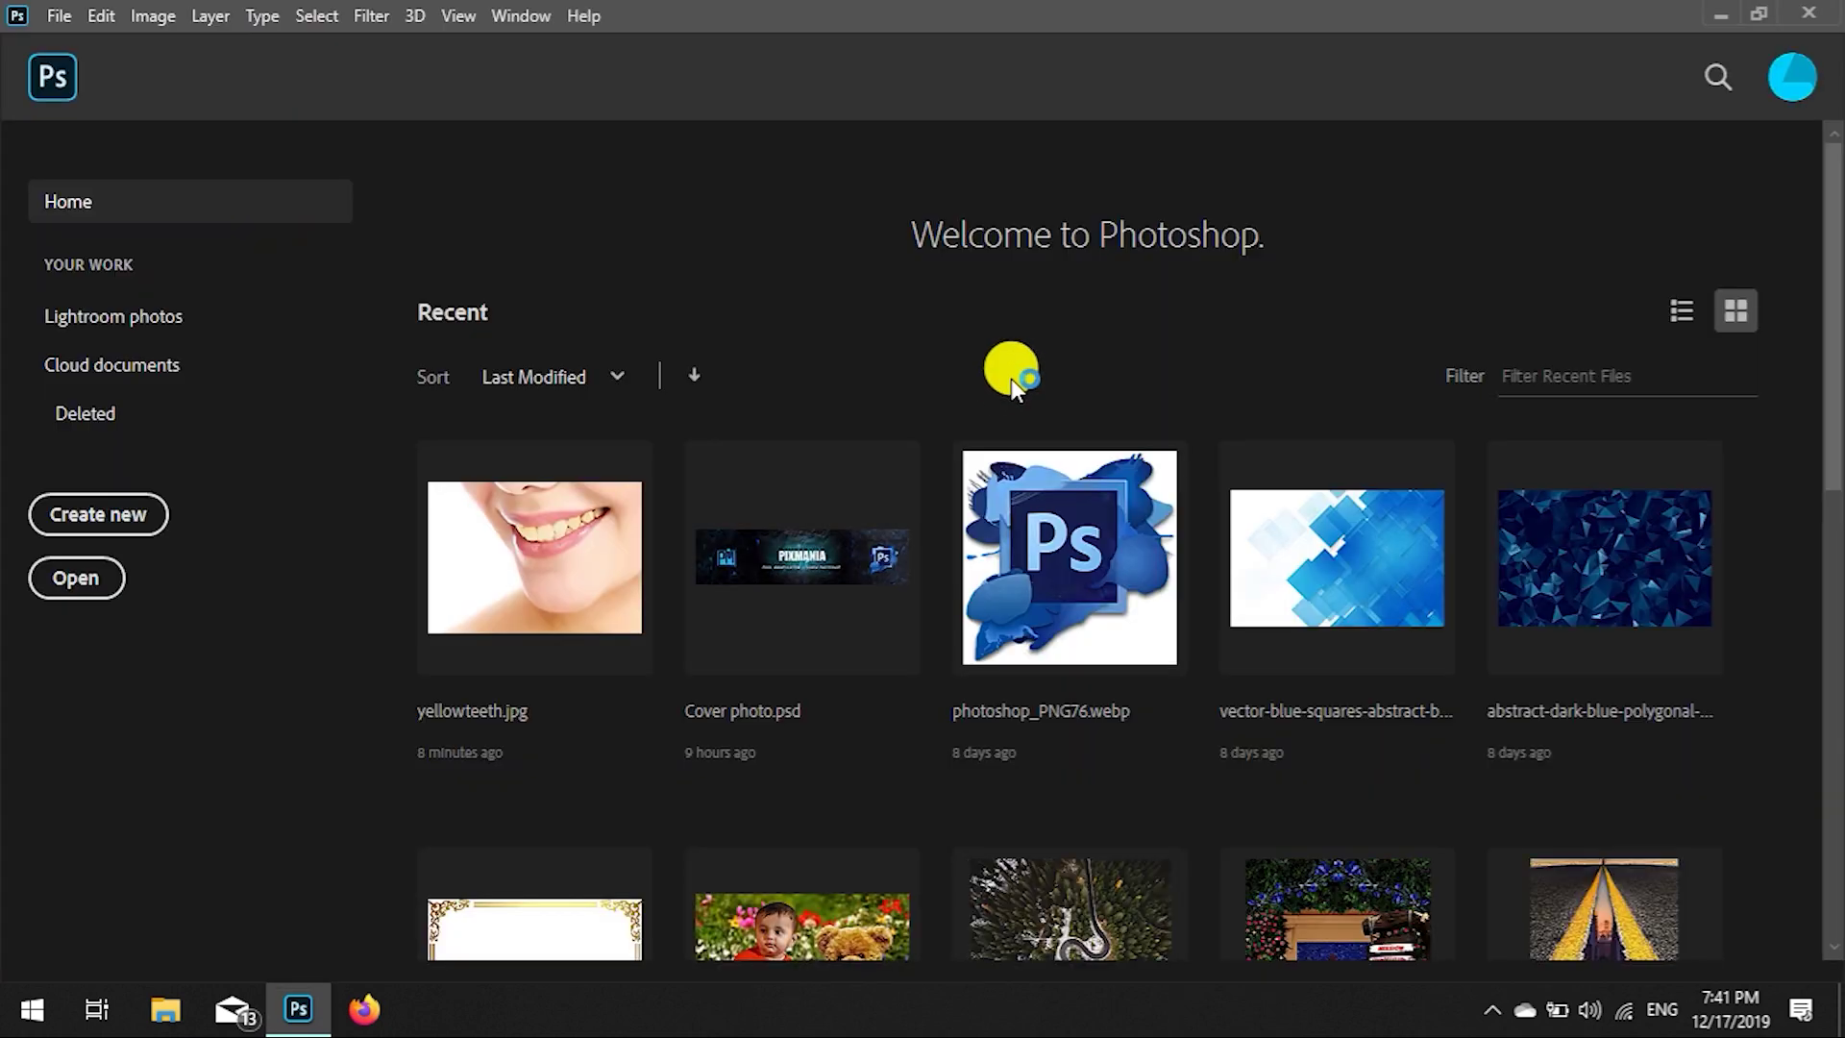
Open the image yellowteeth.jpg.
{"action": "left_click", "coordinate": [59, 16]}
{"action": "left_click", "coordinate": [72, 66]}
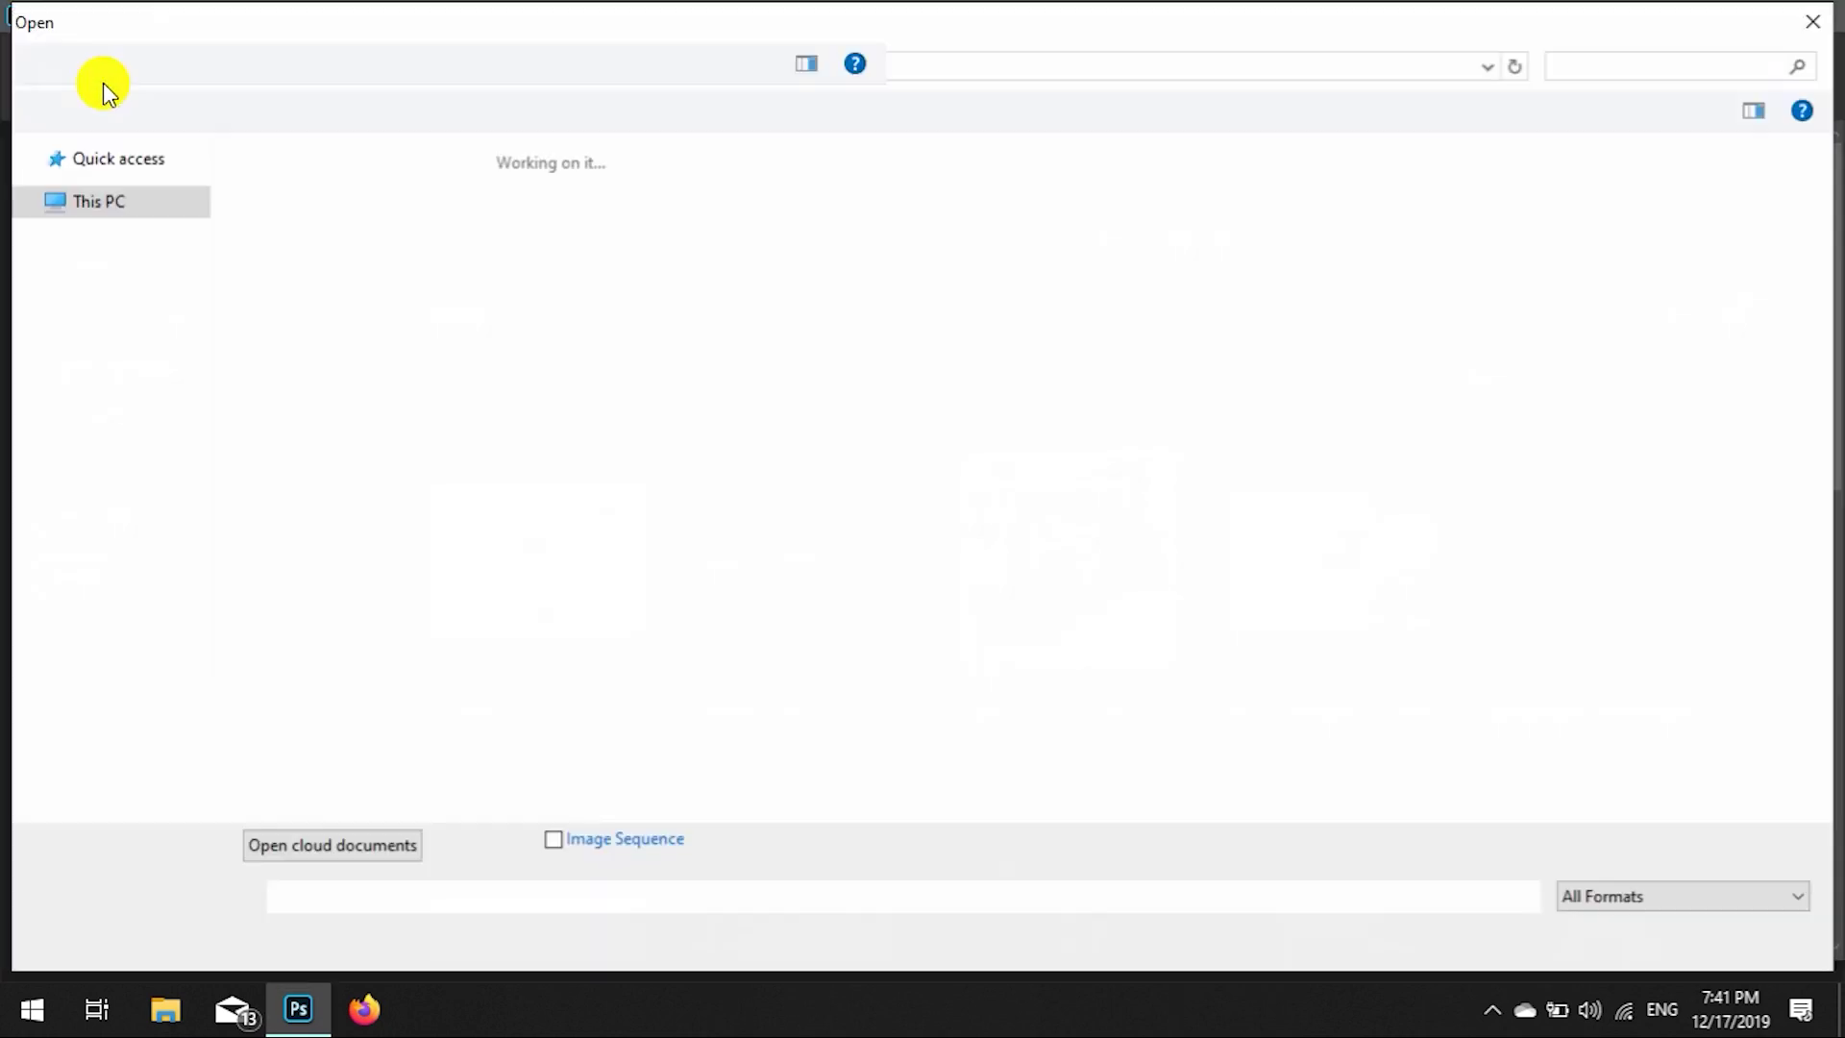
{"action": "double_click", "coordinate": [341, 252]}
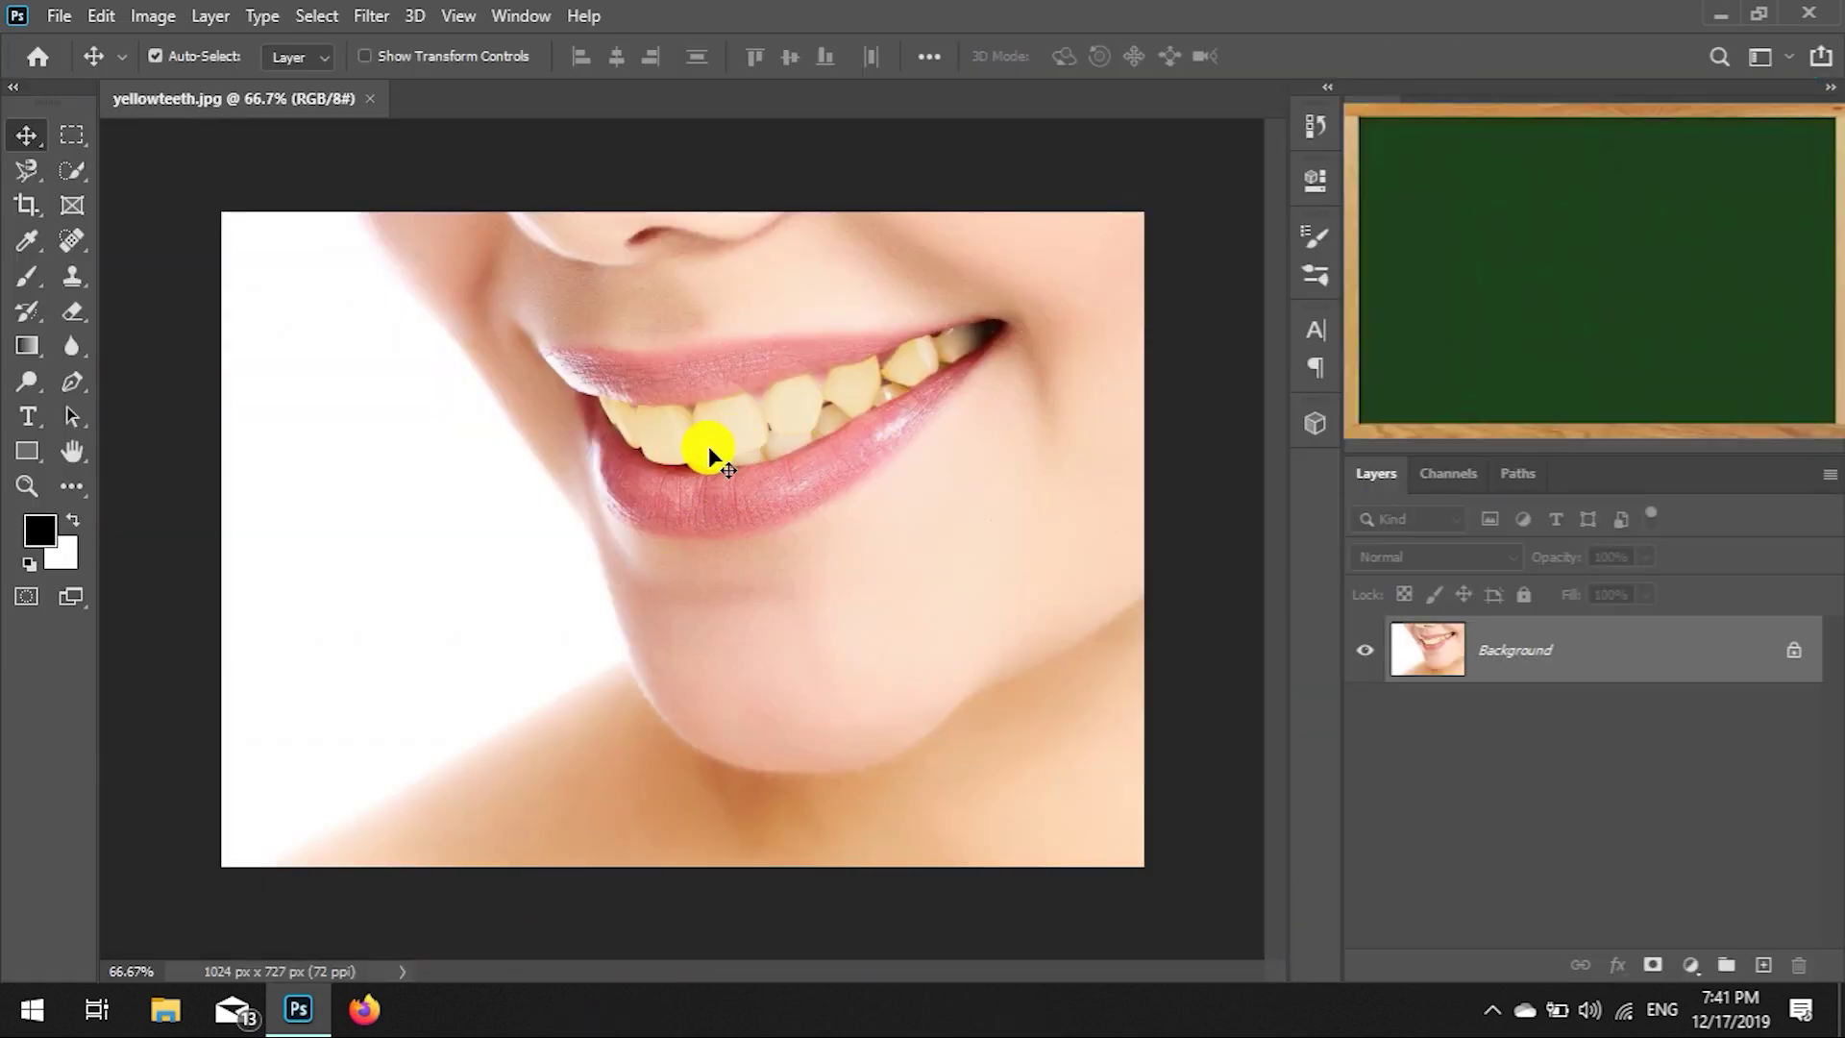
Unlock the background as a layer named Teeth and duplicate it as Teeth2.
{"action": "left_click", "coordinate": [1793, 651]}
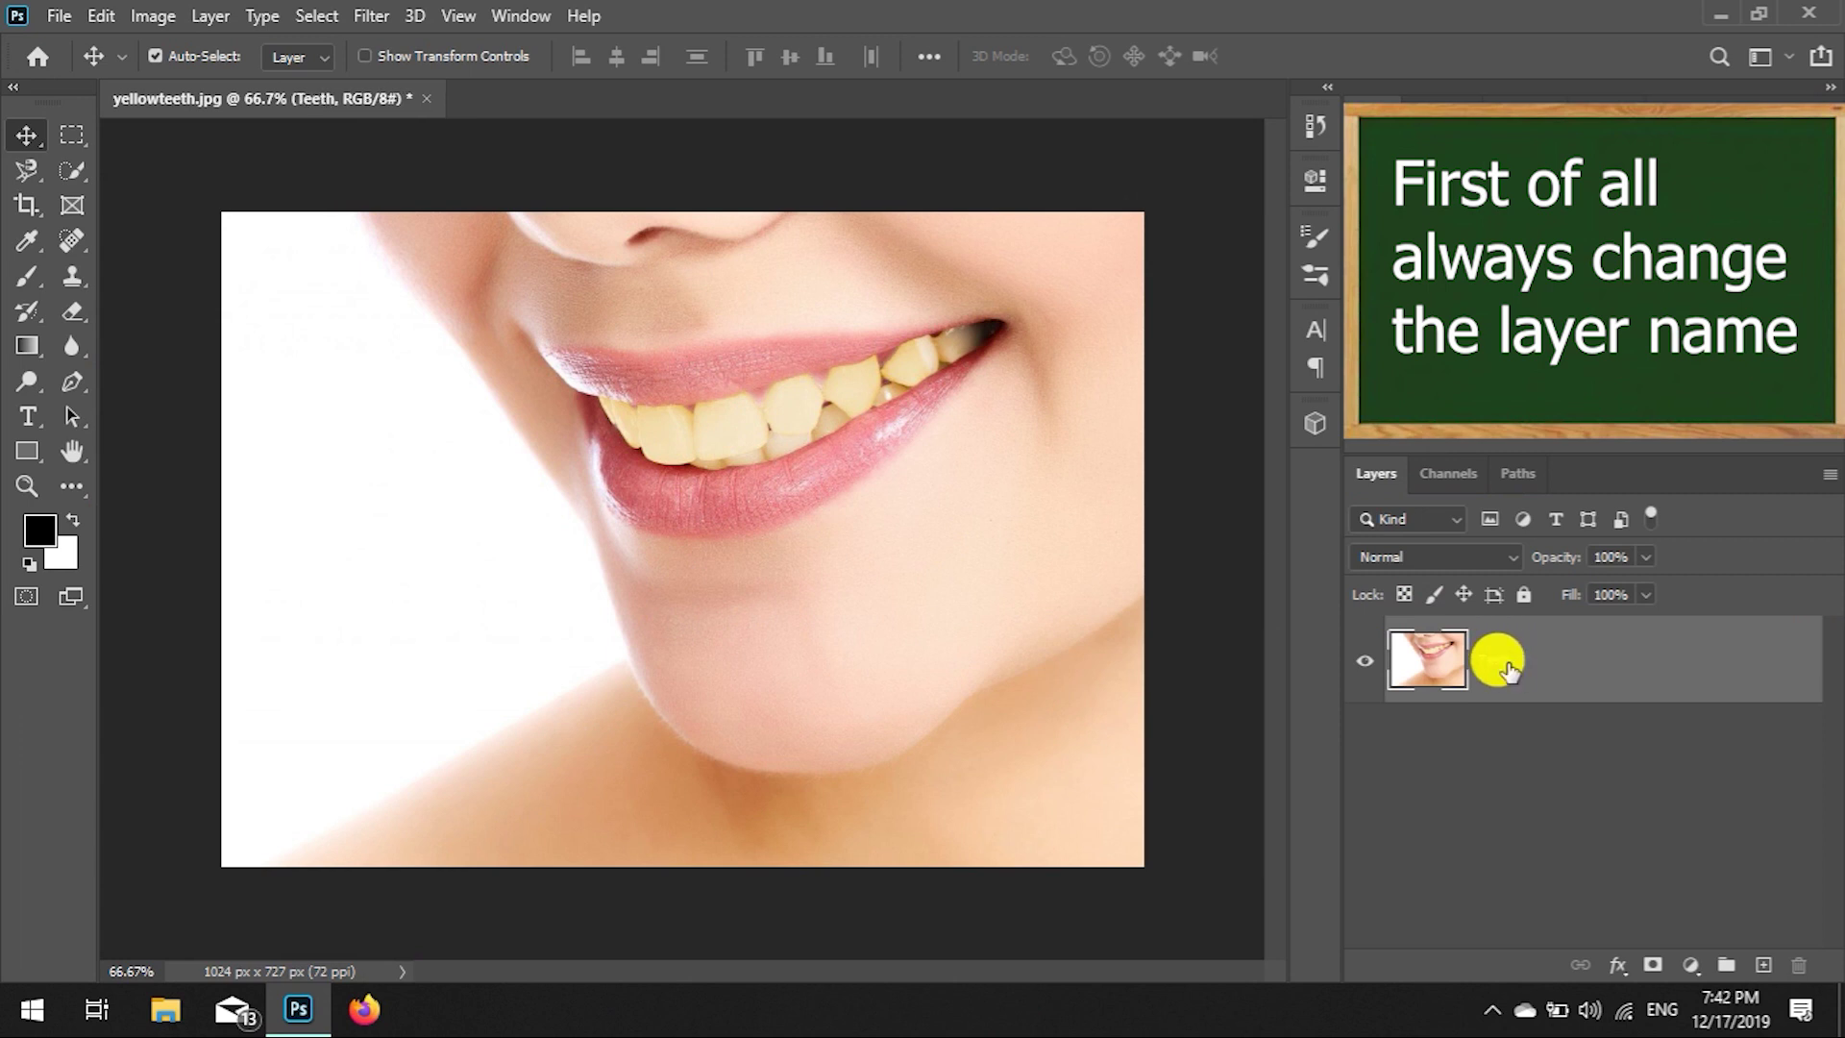
{"action": "right_click", "coordinate": [1515, 661]}
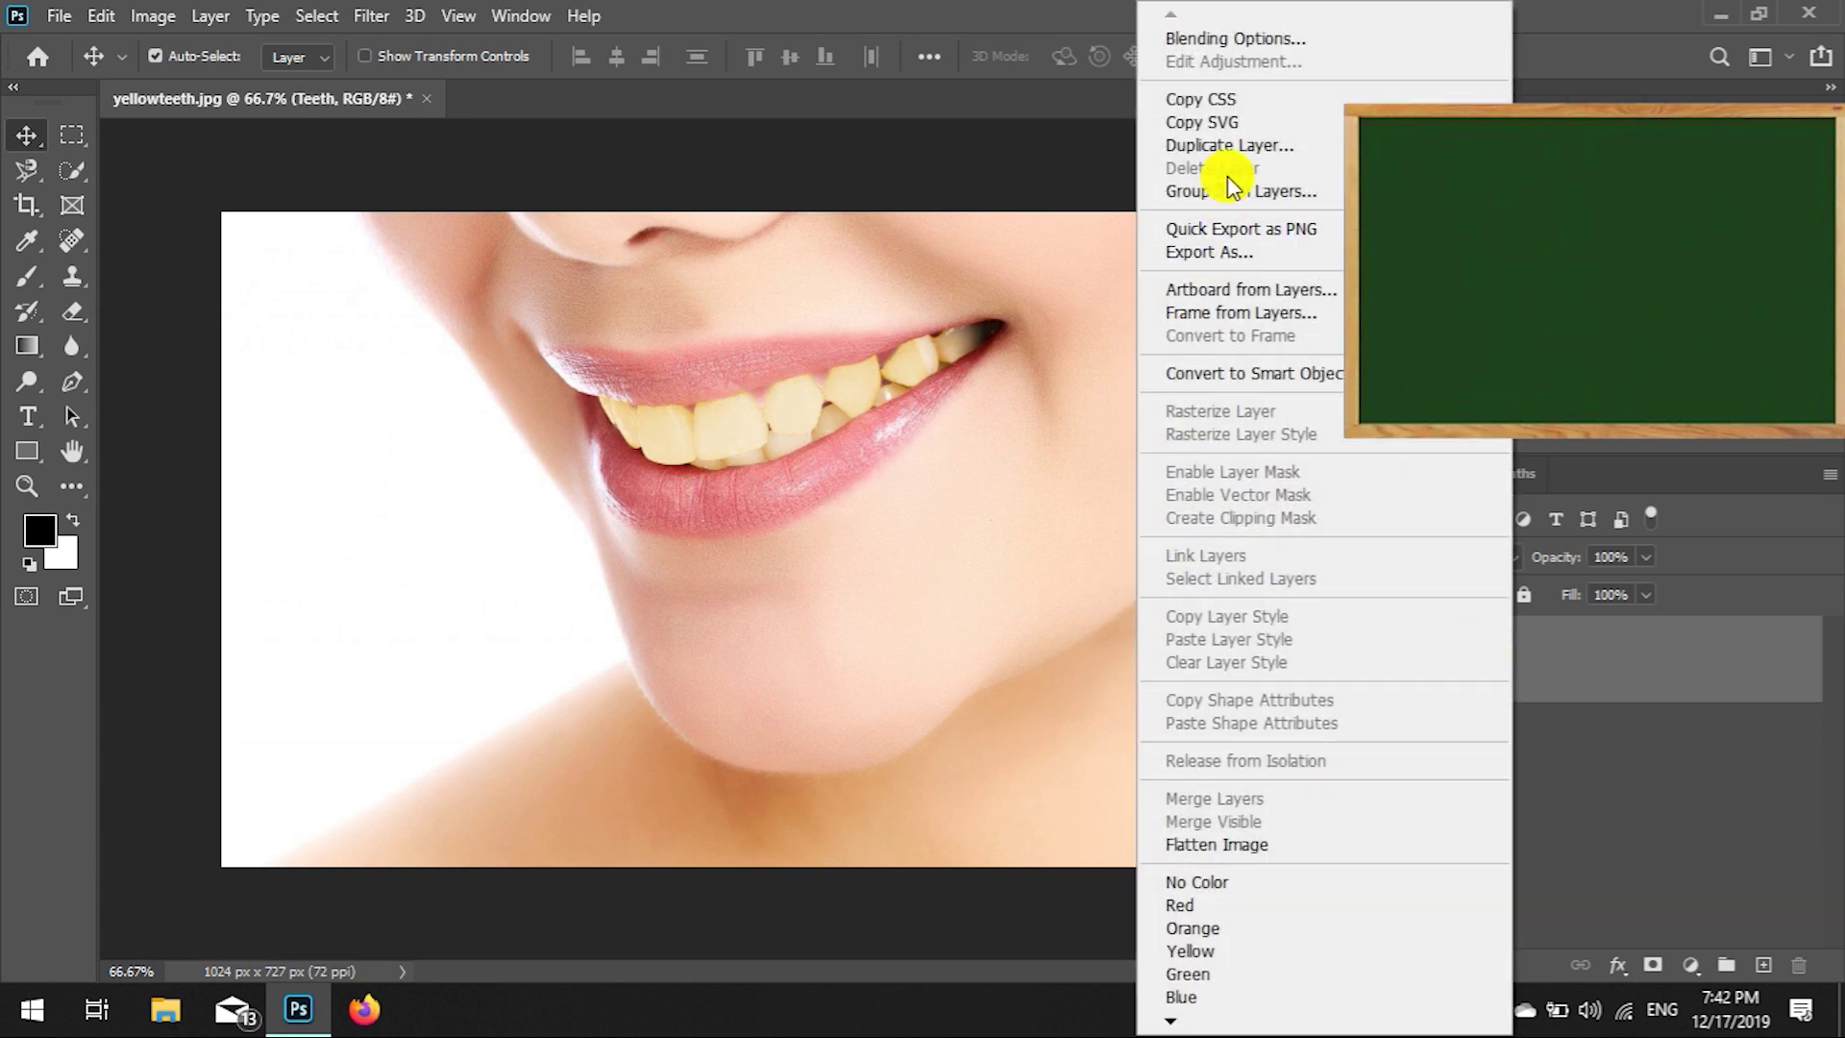
{"action": "left_click", "coordinate": [1246, 145]}
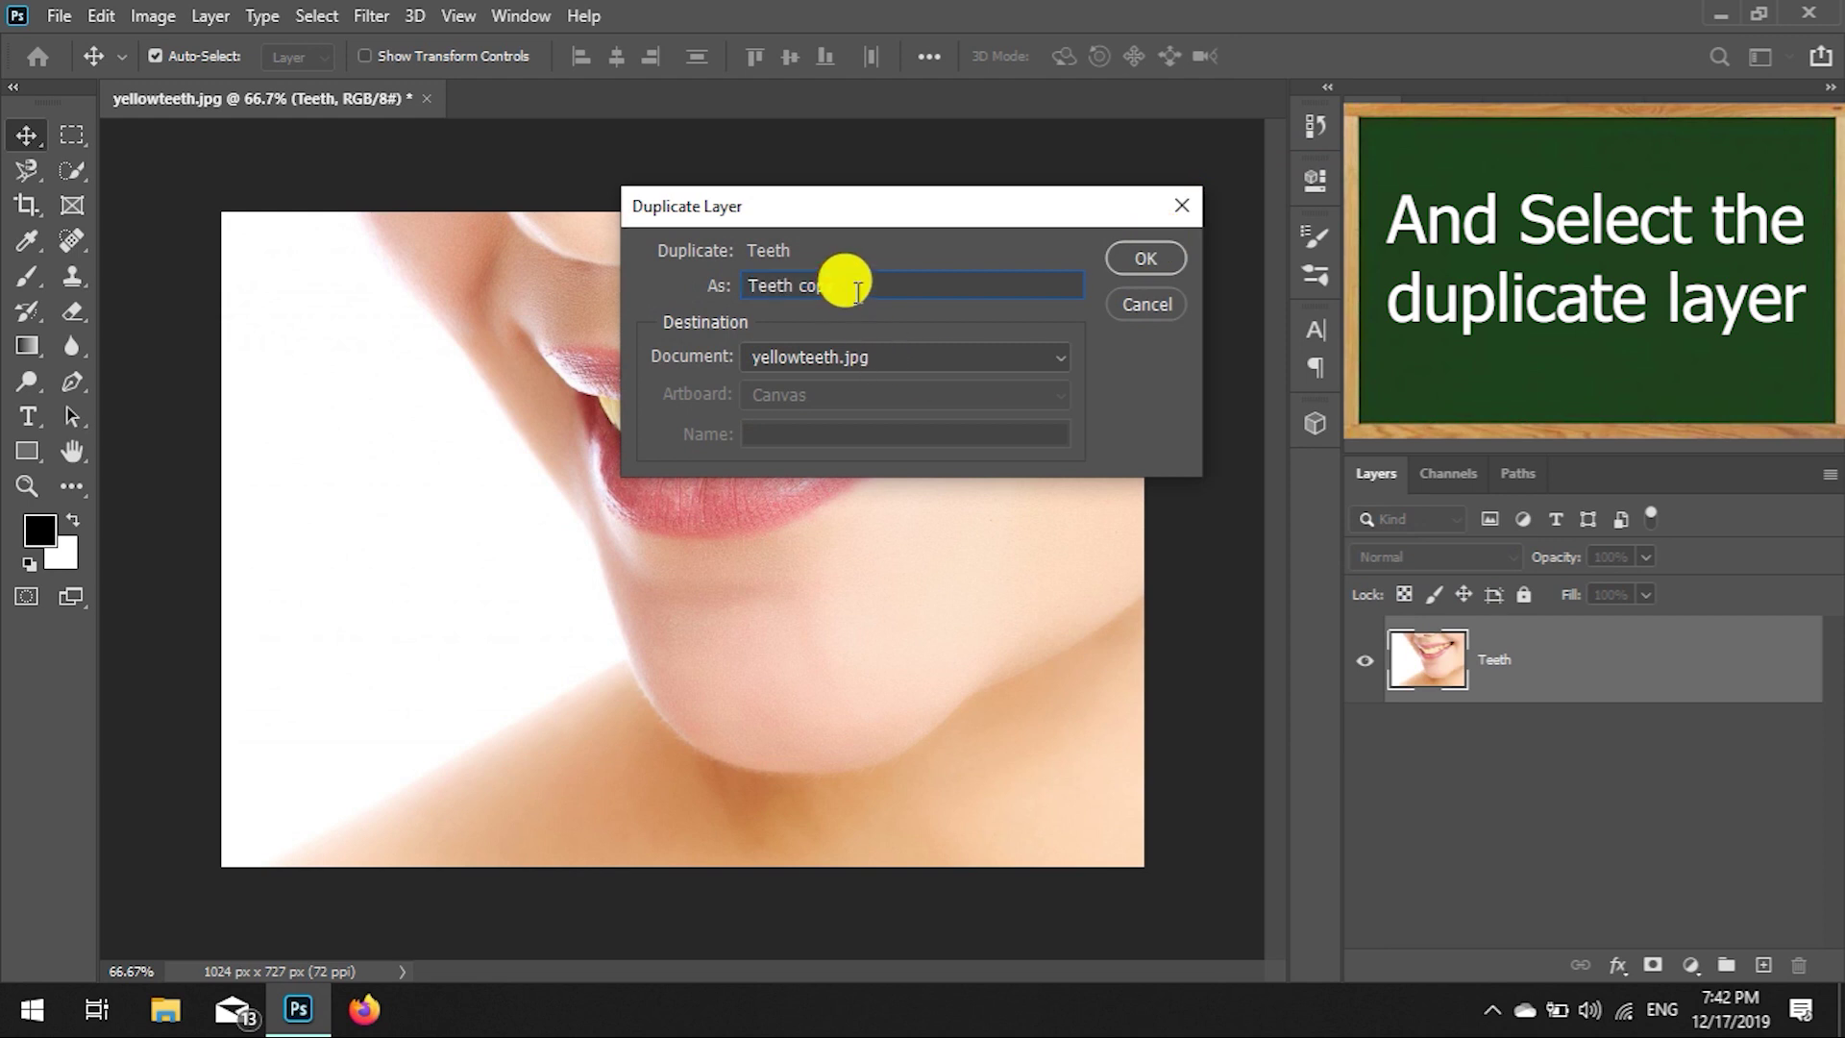
{"action": "key", "text": "Return"}
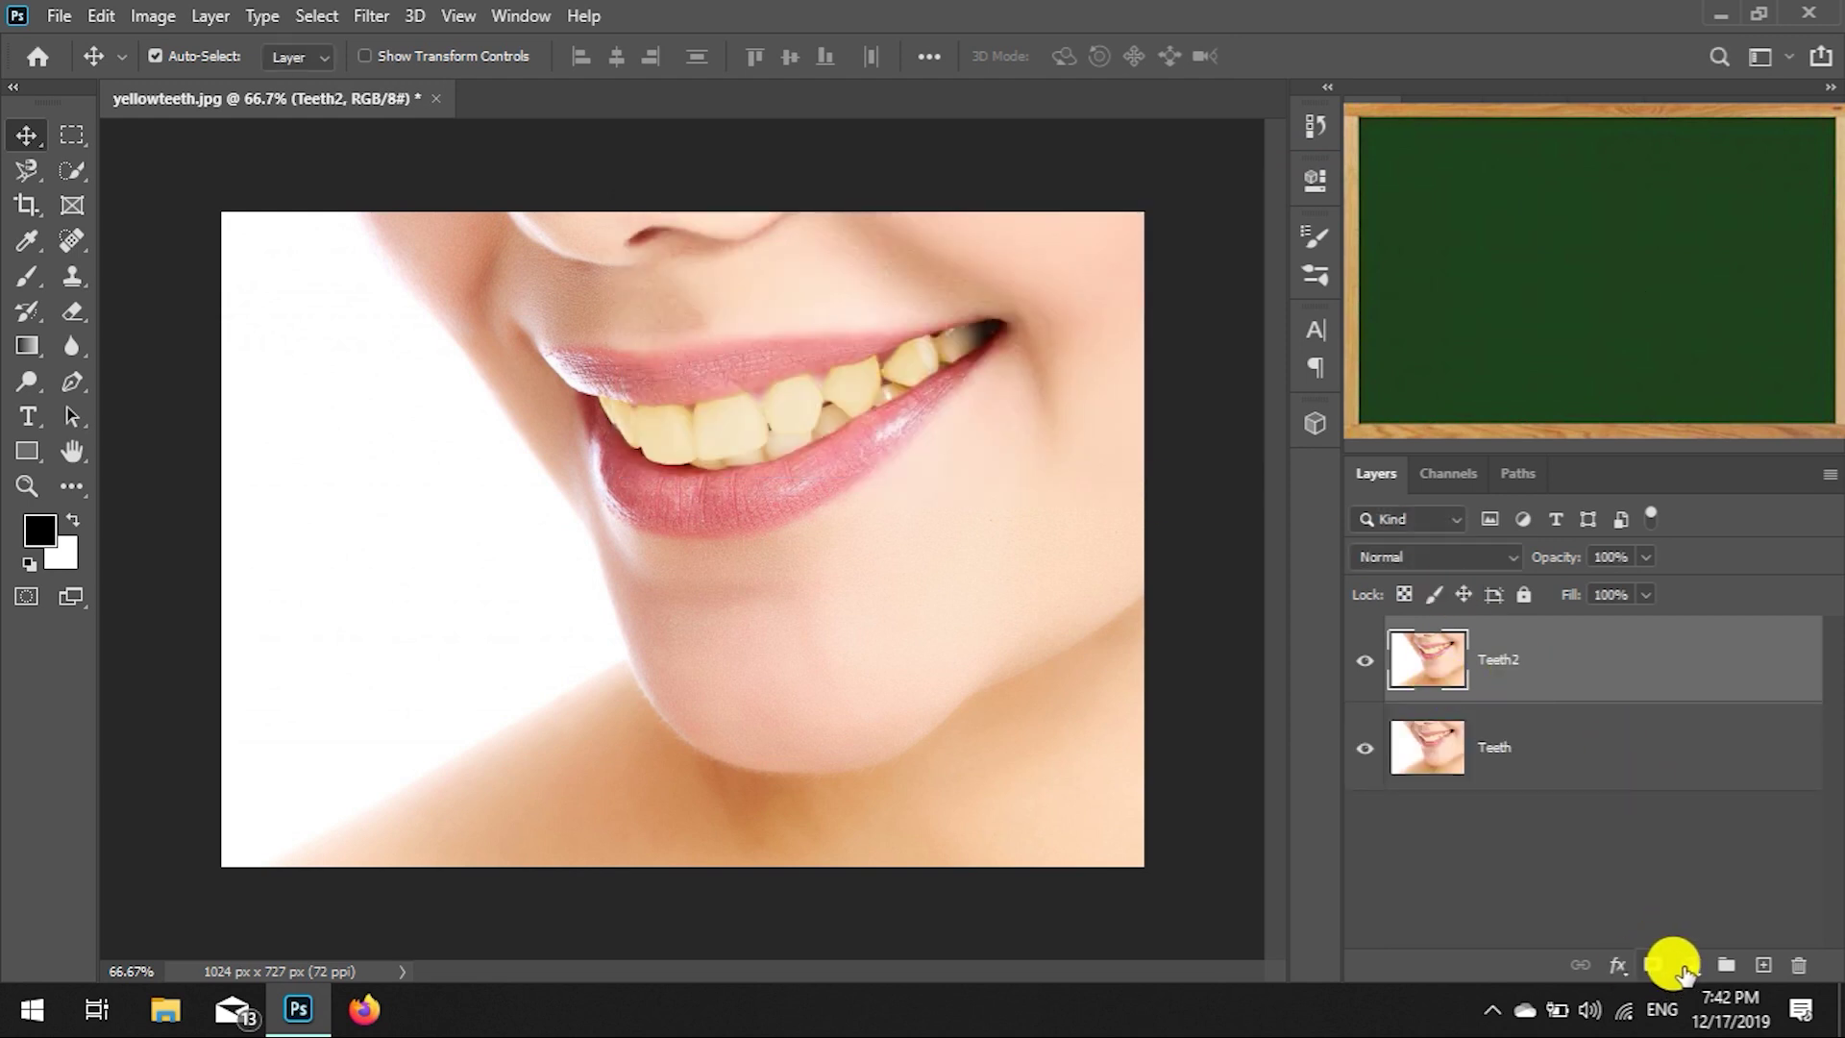
{"action": "left_click", "coordinate": [1682, 969]}
Add a Vibrance layer at Vibrance -40, Saturation -40, with its mask inverted to black.
{"action": "left_click", "coordinate": [1693, 689]}
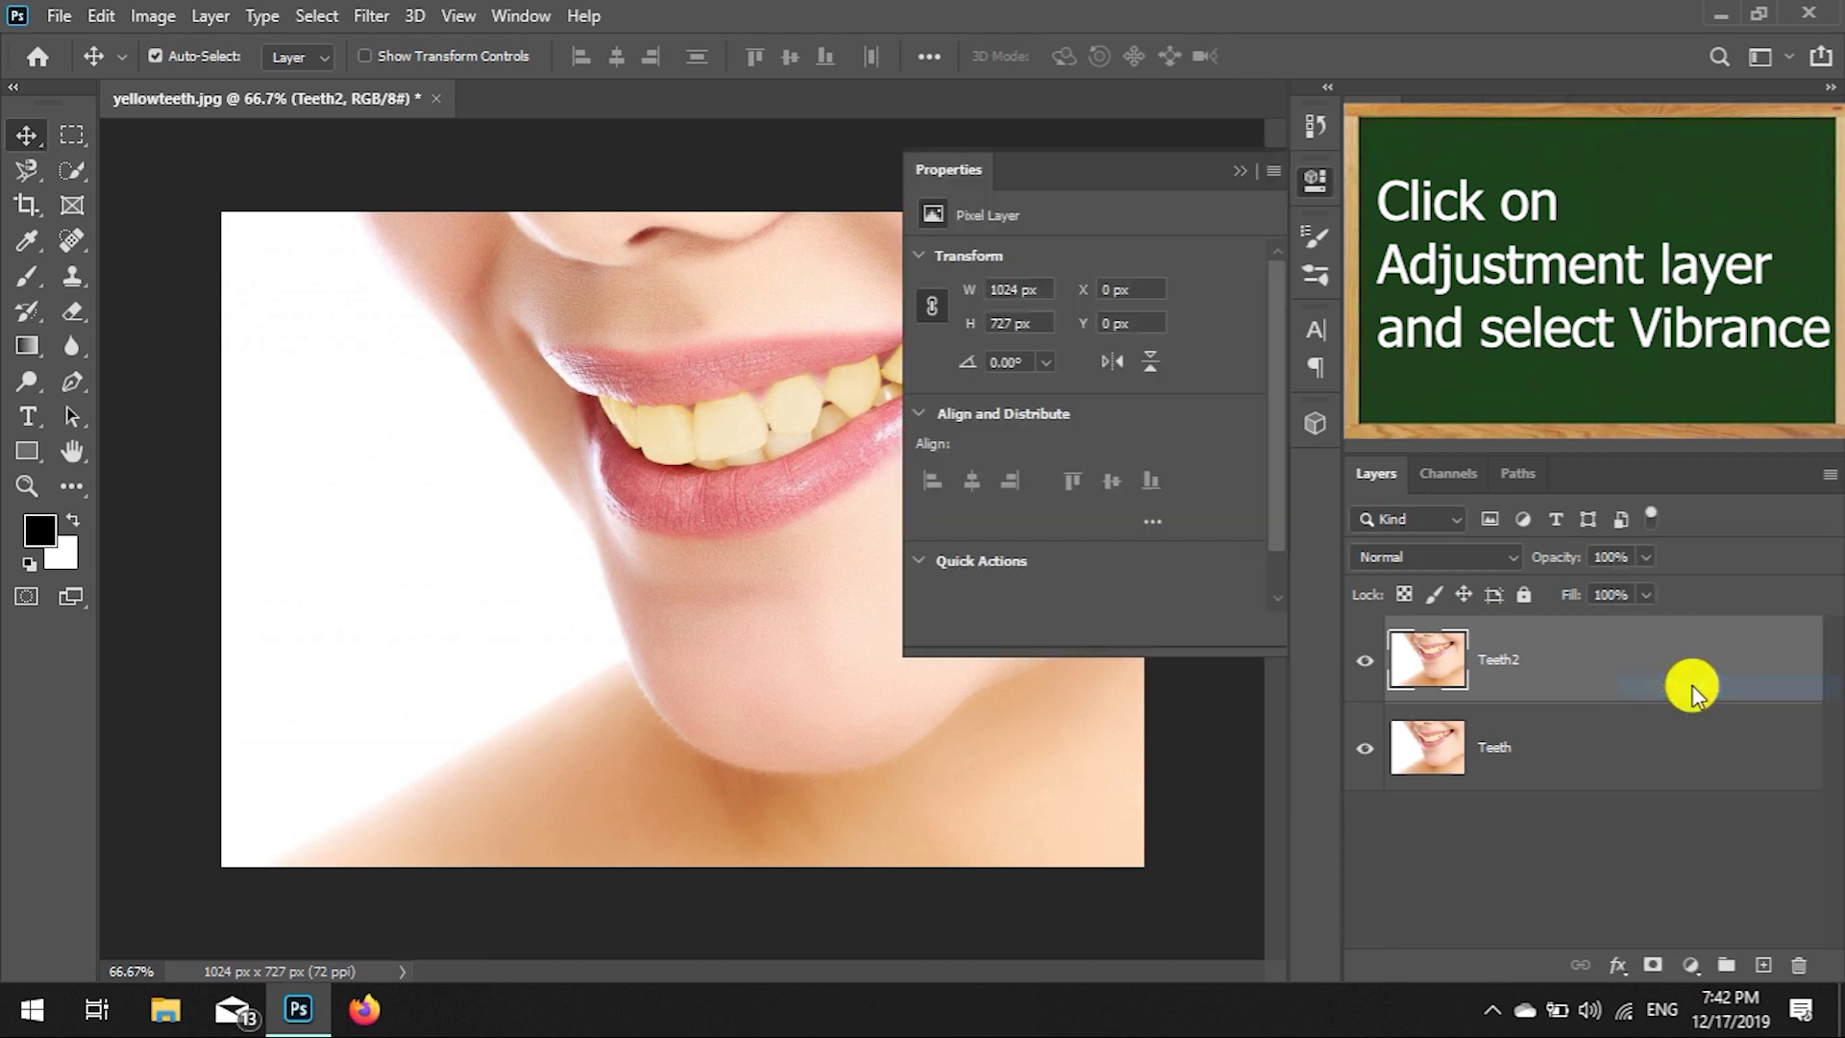
{"action": "left_click", "coordinate": [1229, 261]}
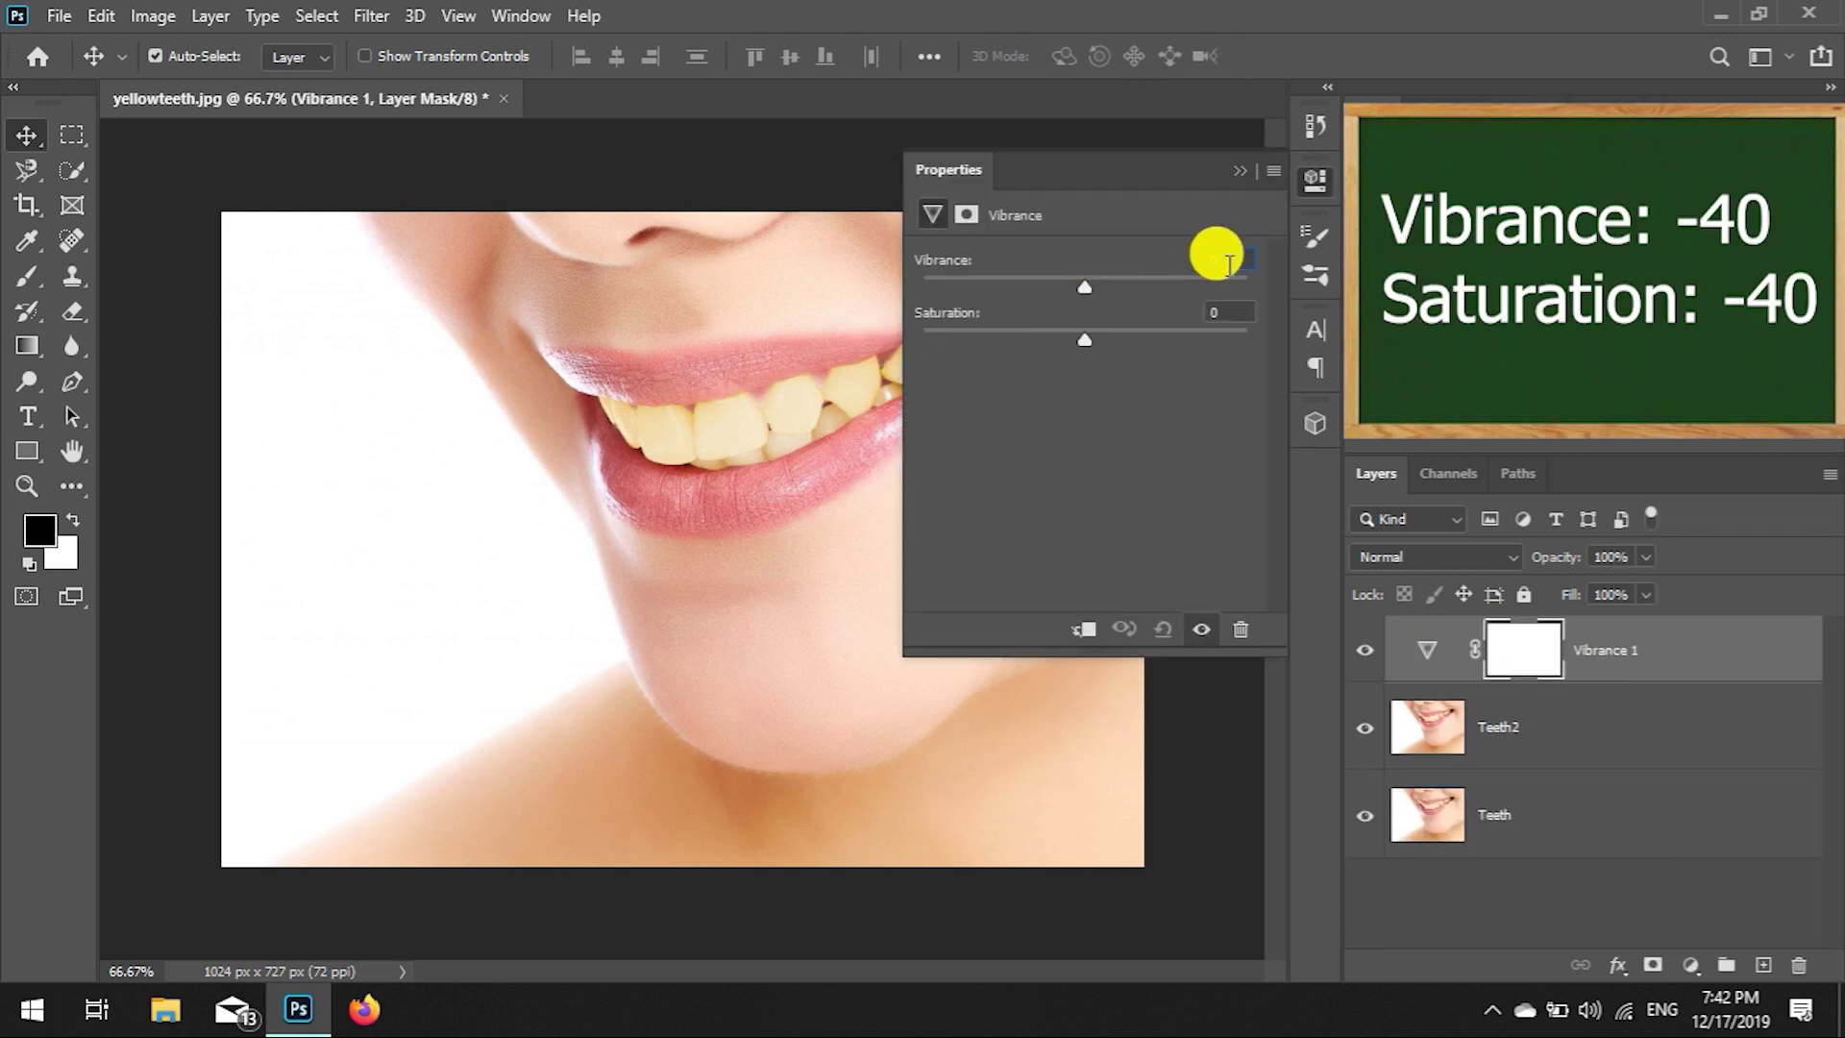
{"action": "type", "text": "-40"}
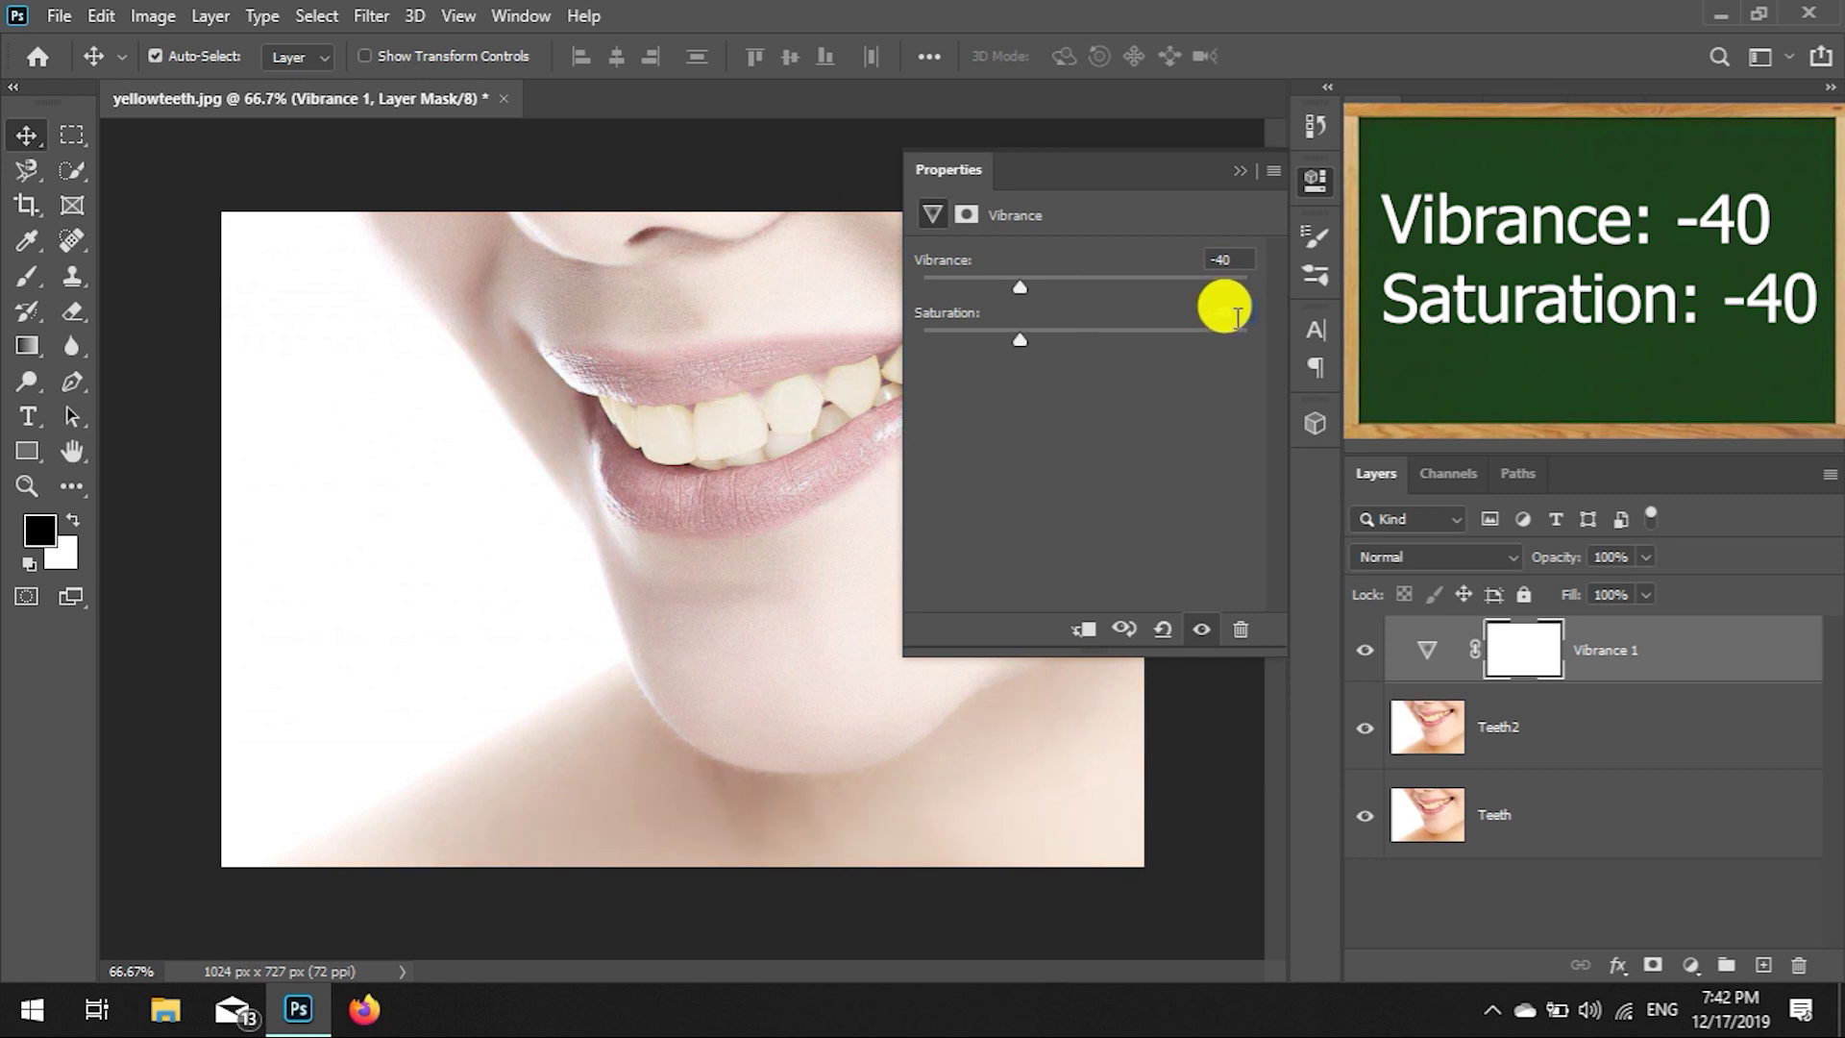
{"action": "left_click", "coordinate": [1239, 170]}
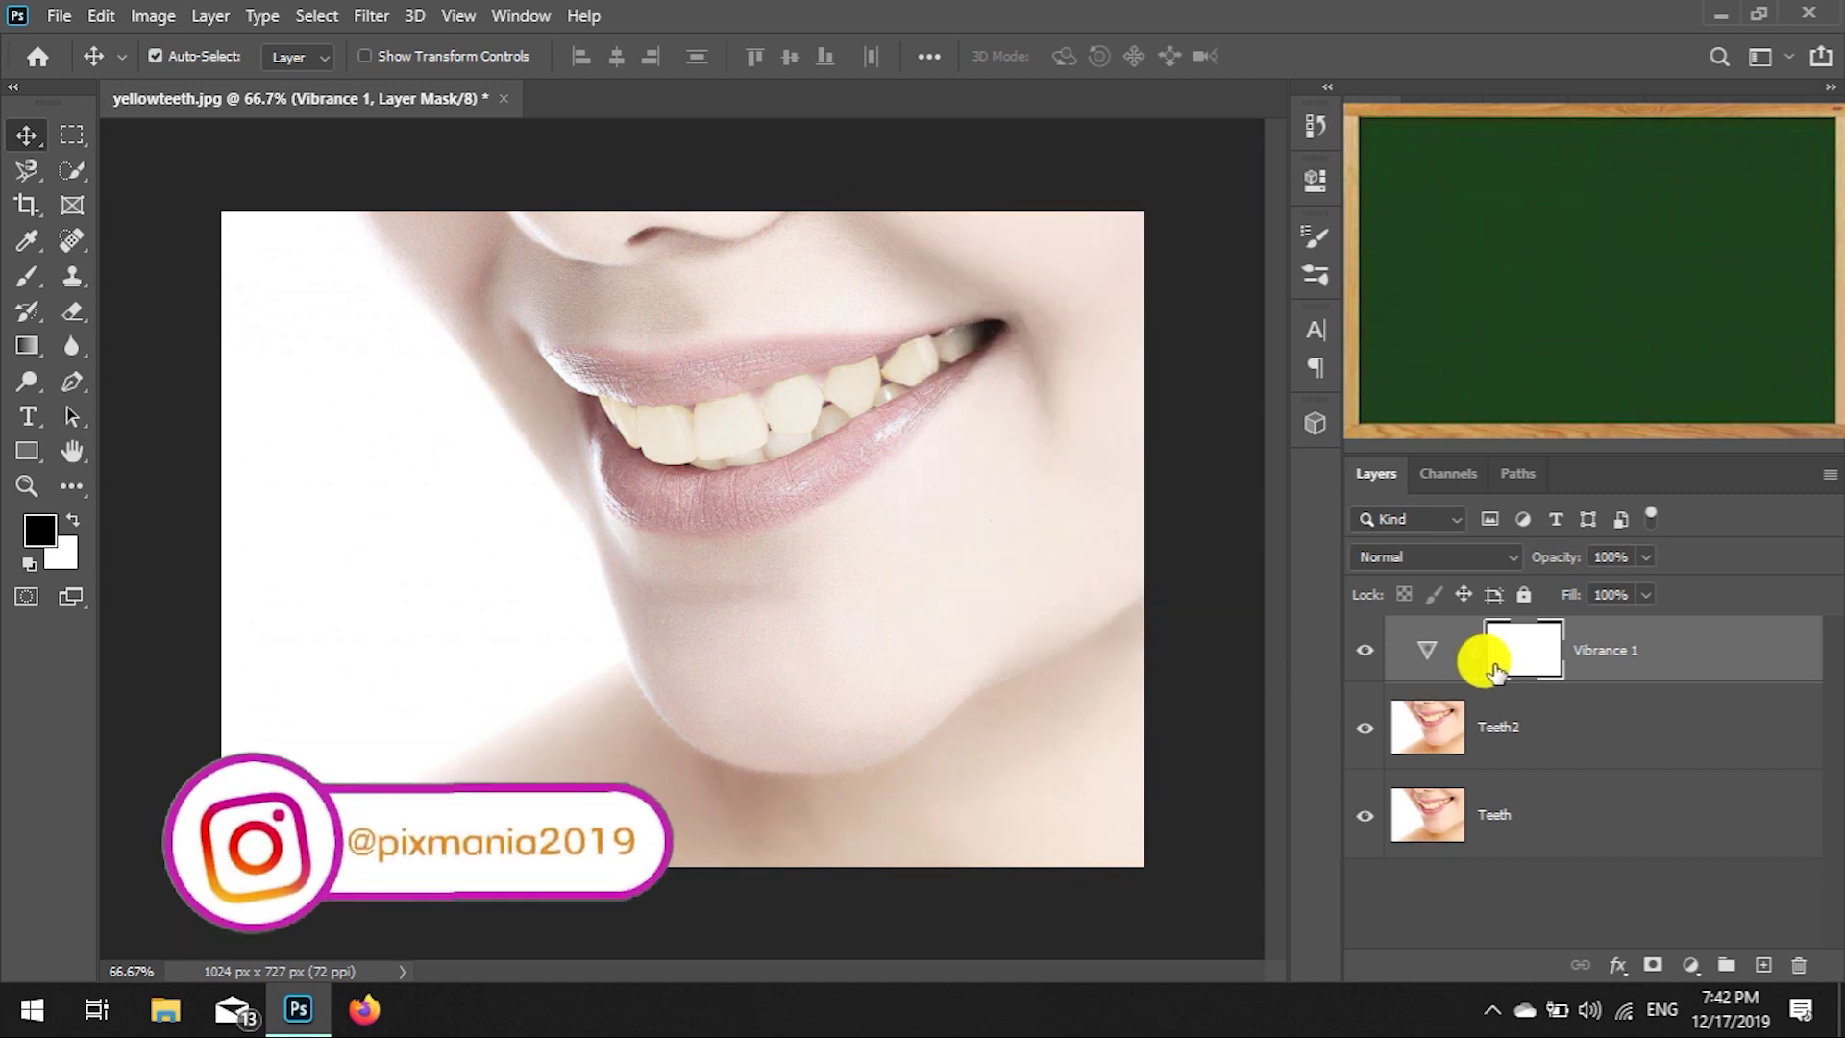
{"action": "key", "text": "ctrl+i"}
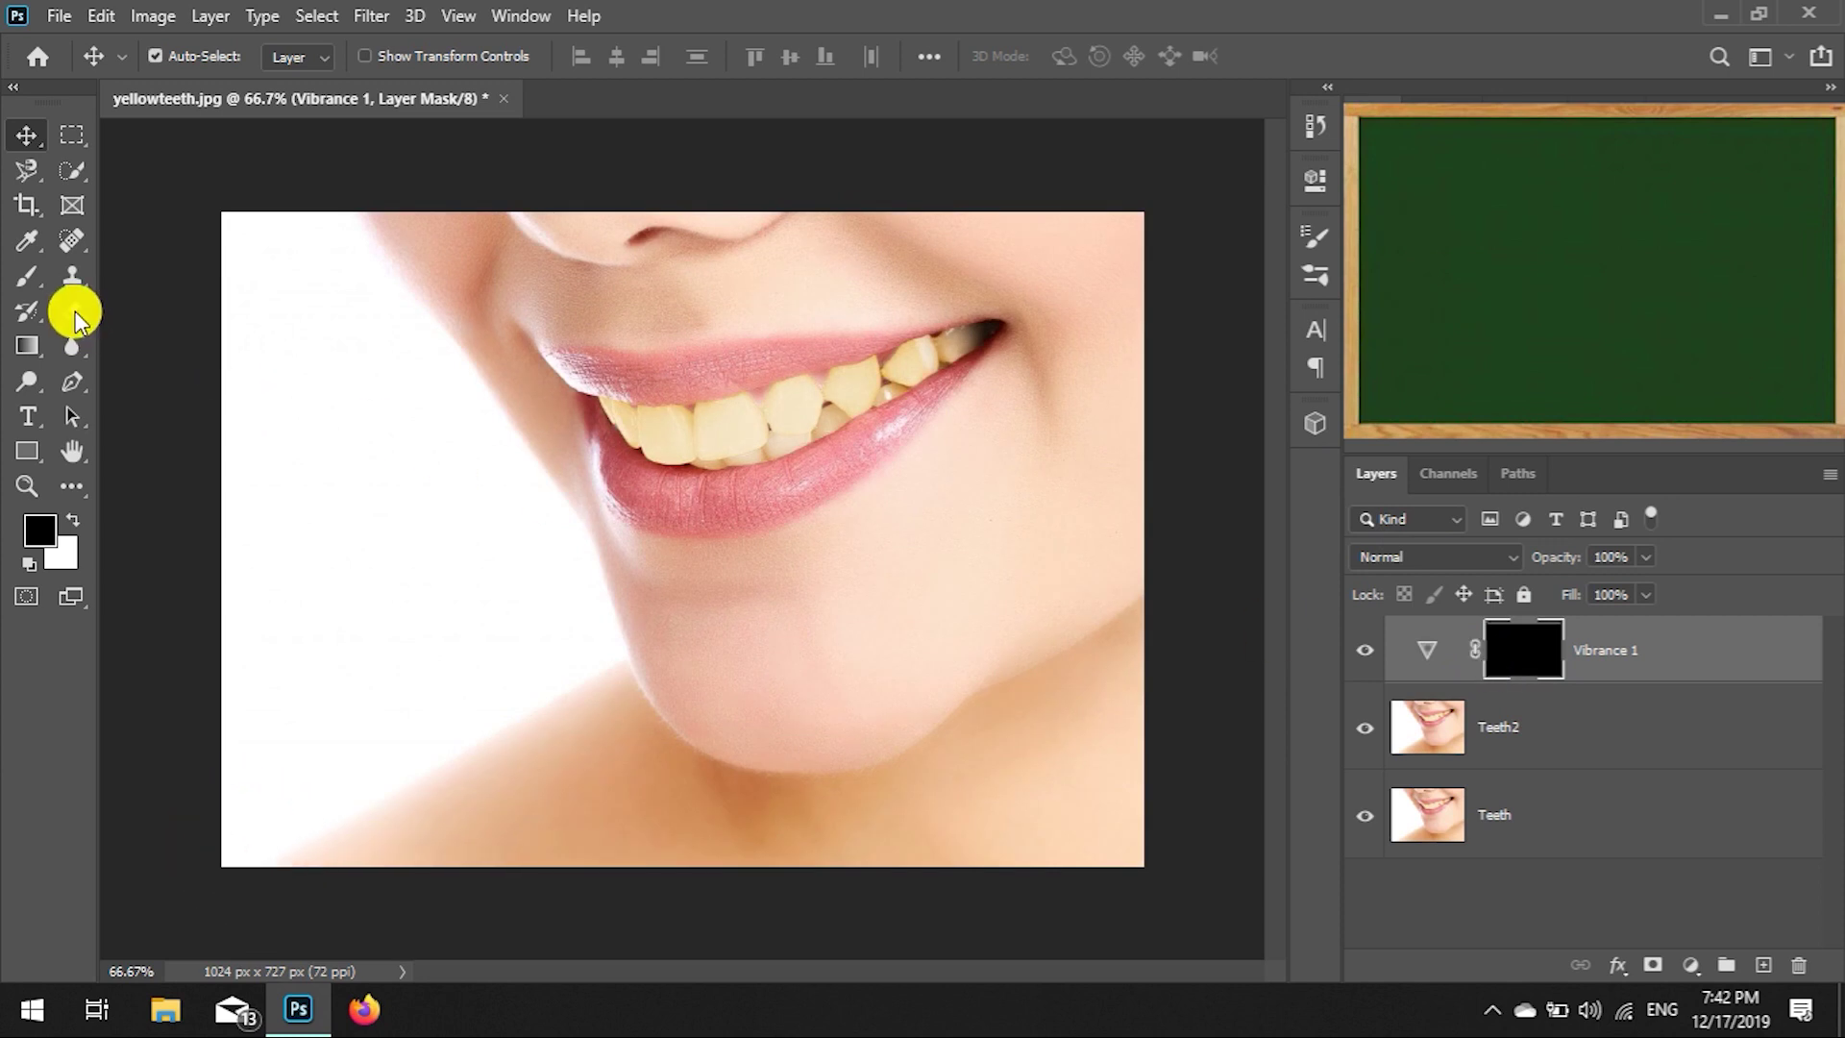
With the Eraser, zoom in and reveal the whitening on the front teeth.
{"action": "left_click", "coordinate": [74, 314]}
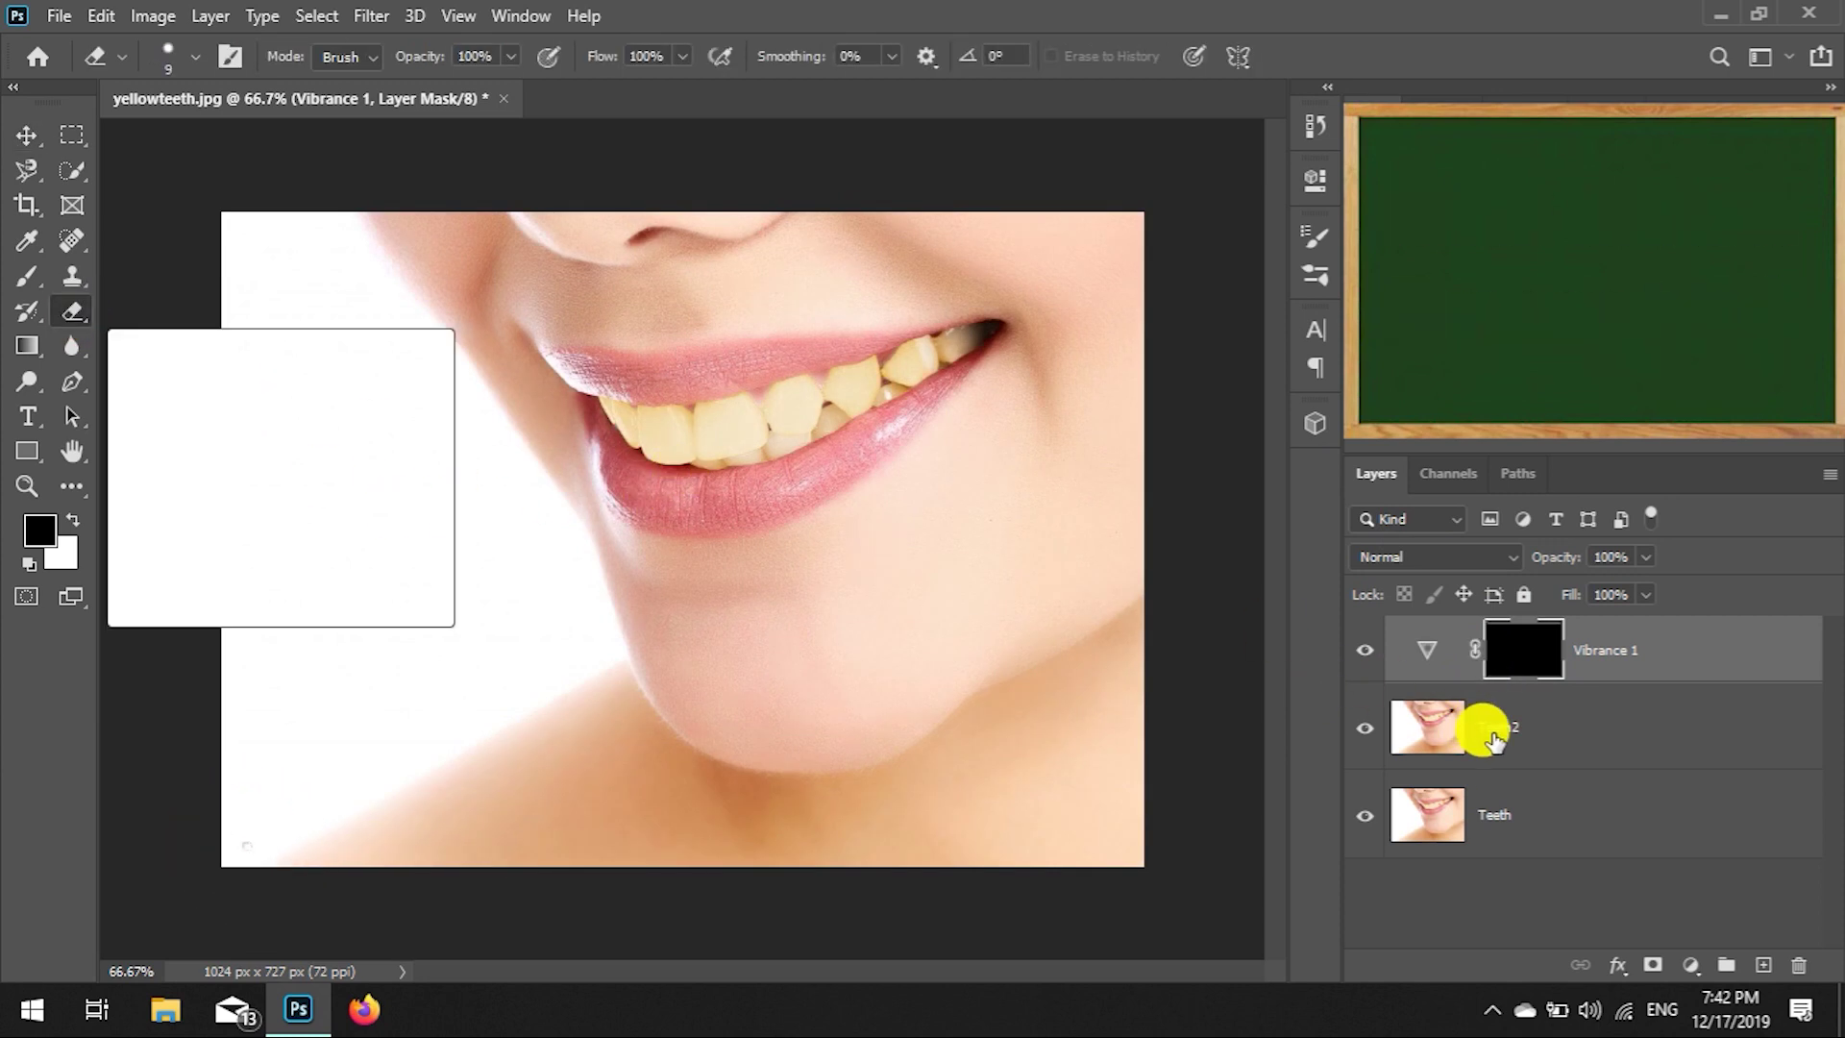
{"action": "key", "text": "ctrl+plus"}
{"action": "key", "text": "ctrl+plus"}
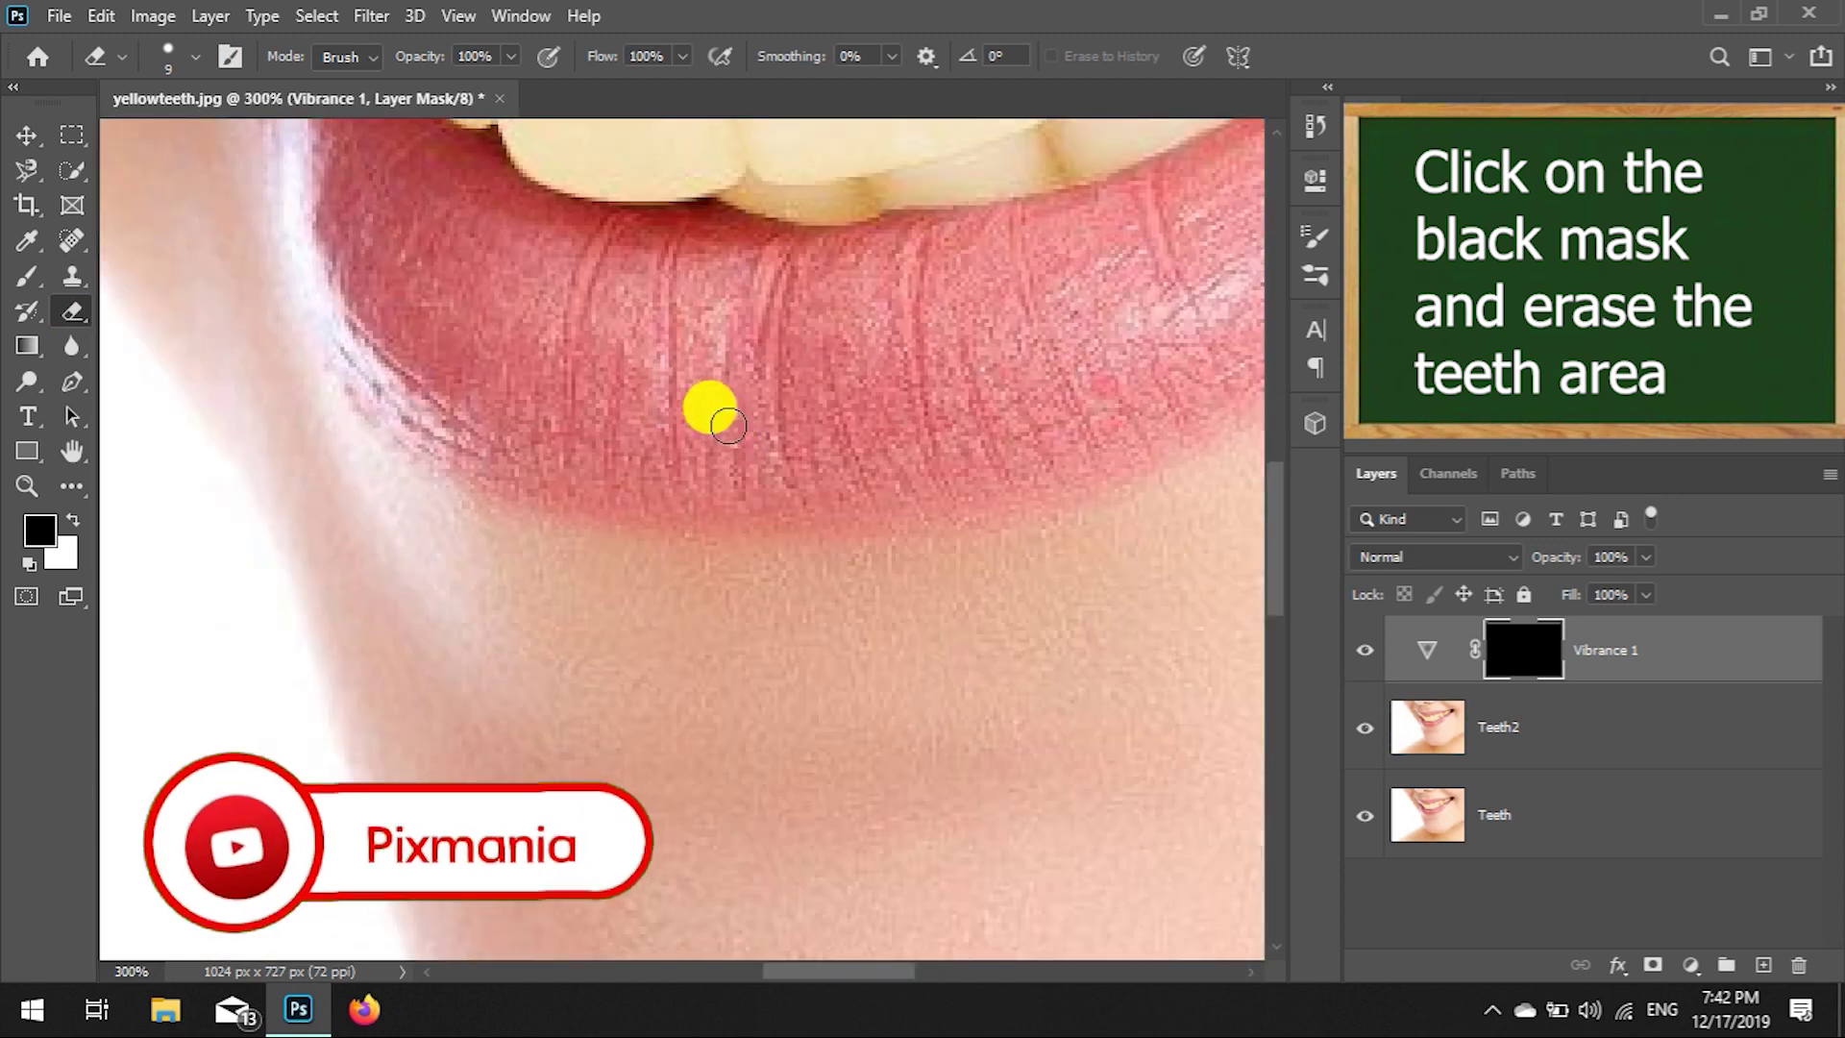
{"action": "key", "text": "ctrl+plus"}
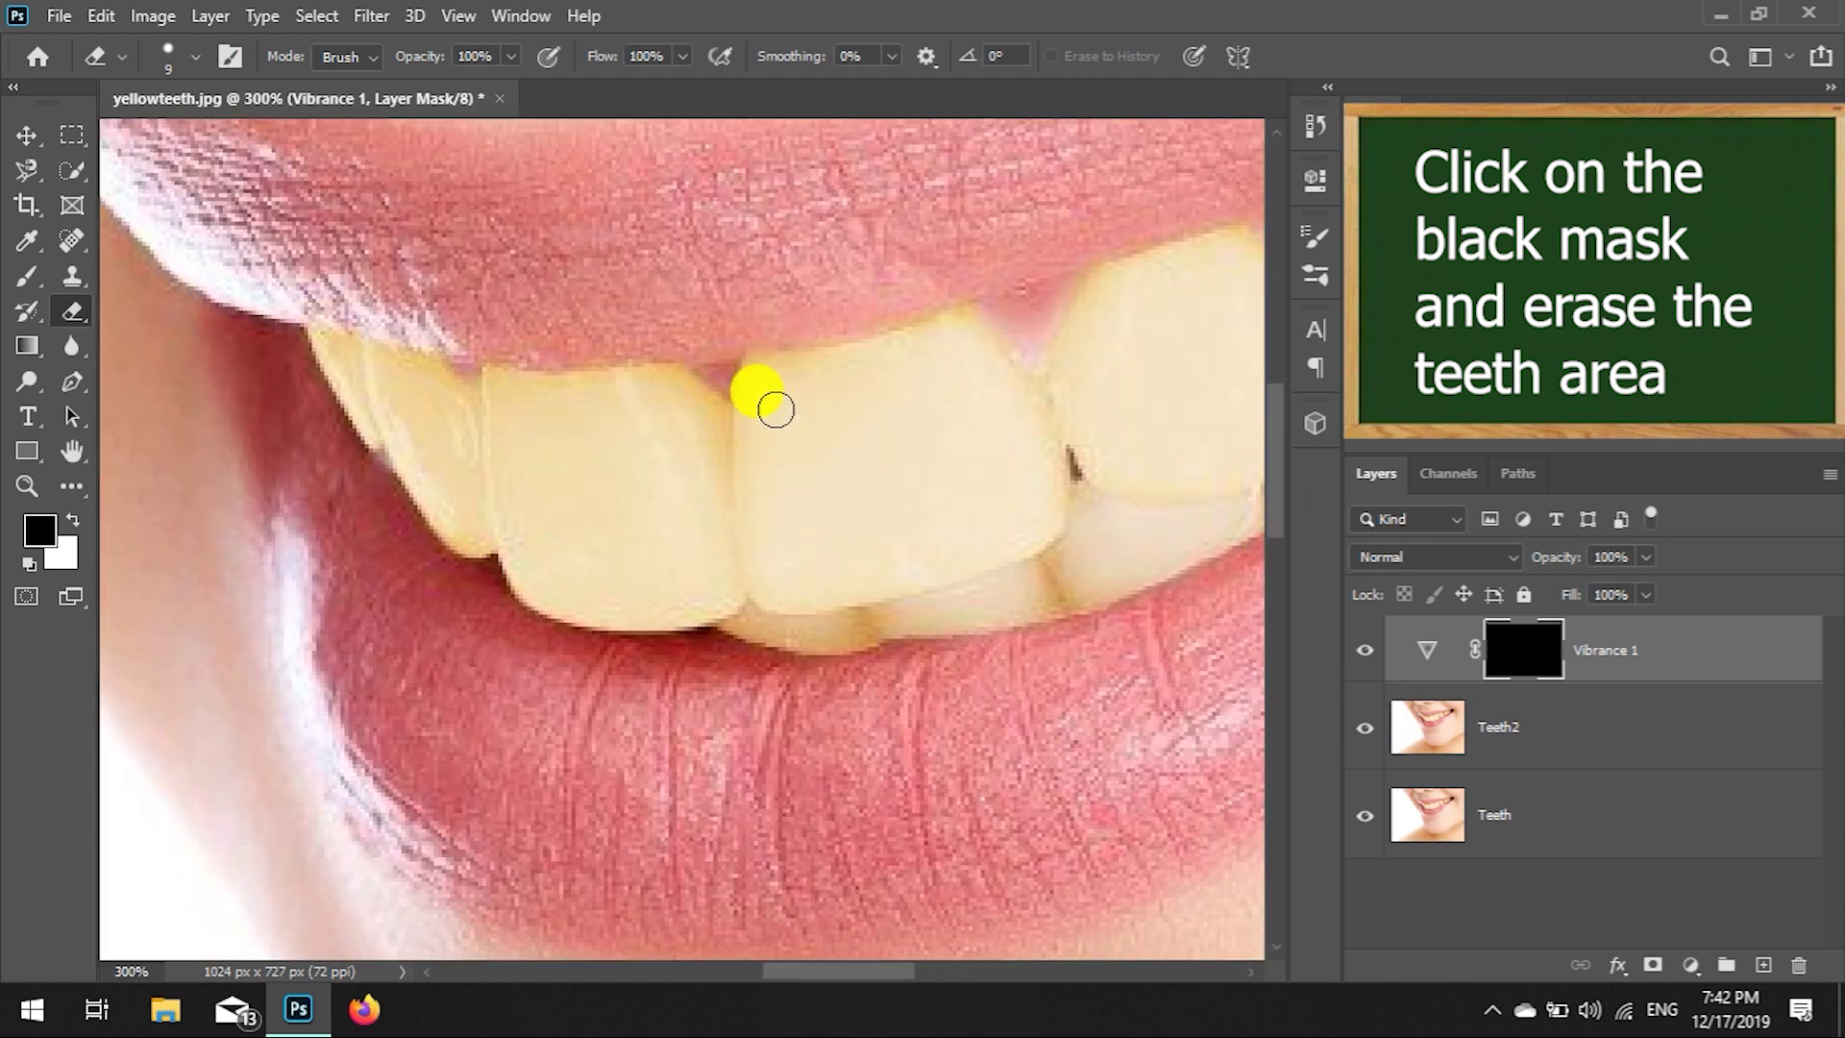
{"action": "mouse_move", "coordinate": [766, 412]}
{"action": "left_mouse_down"}
{"action": "mouse_move", "coordinate": [878, 473]}
{"action": "mouse_move", "coordinate": [877, 362]}
{"action": "left_mouse_up"}
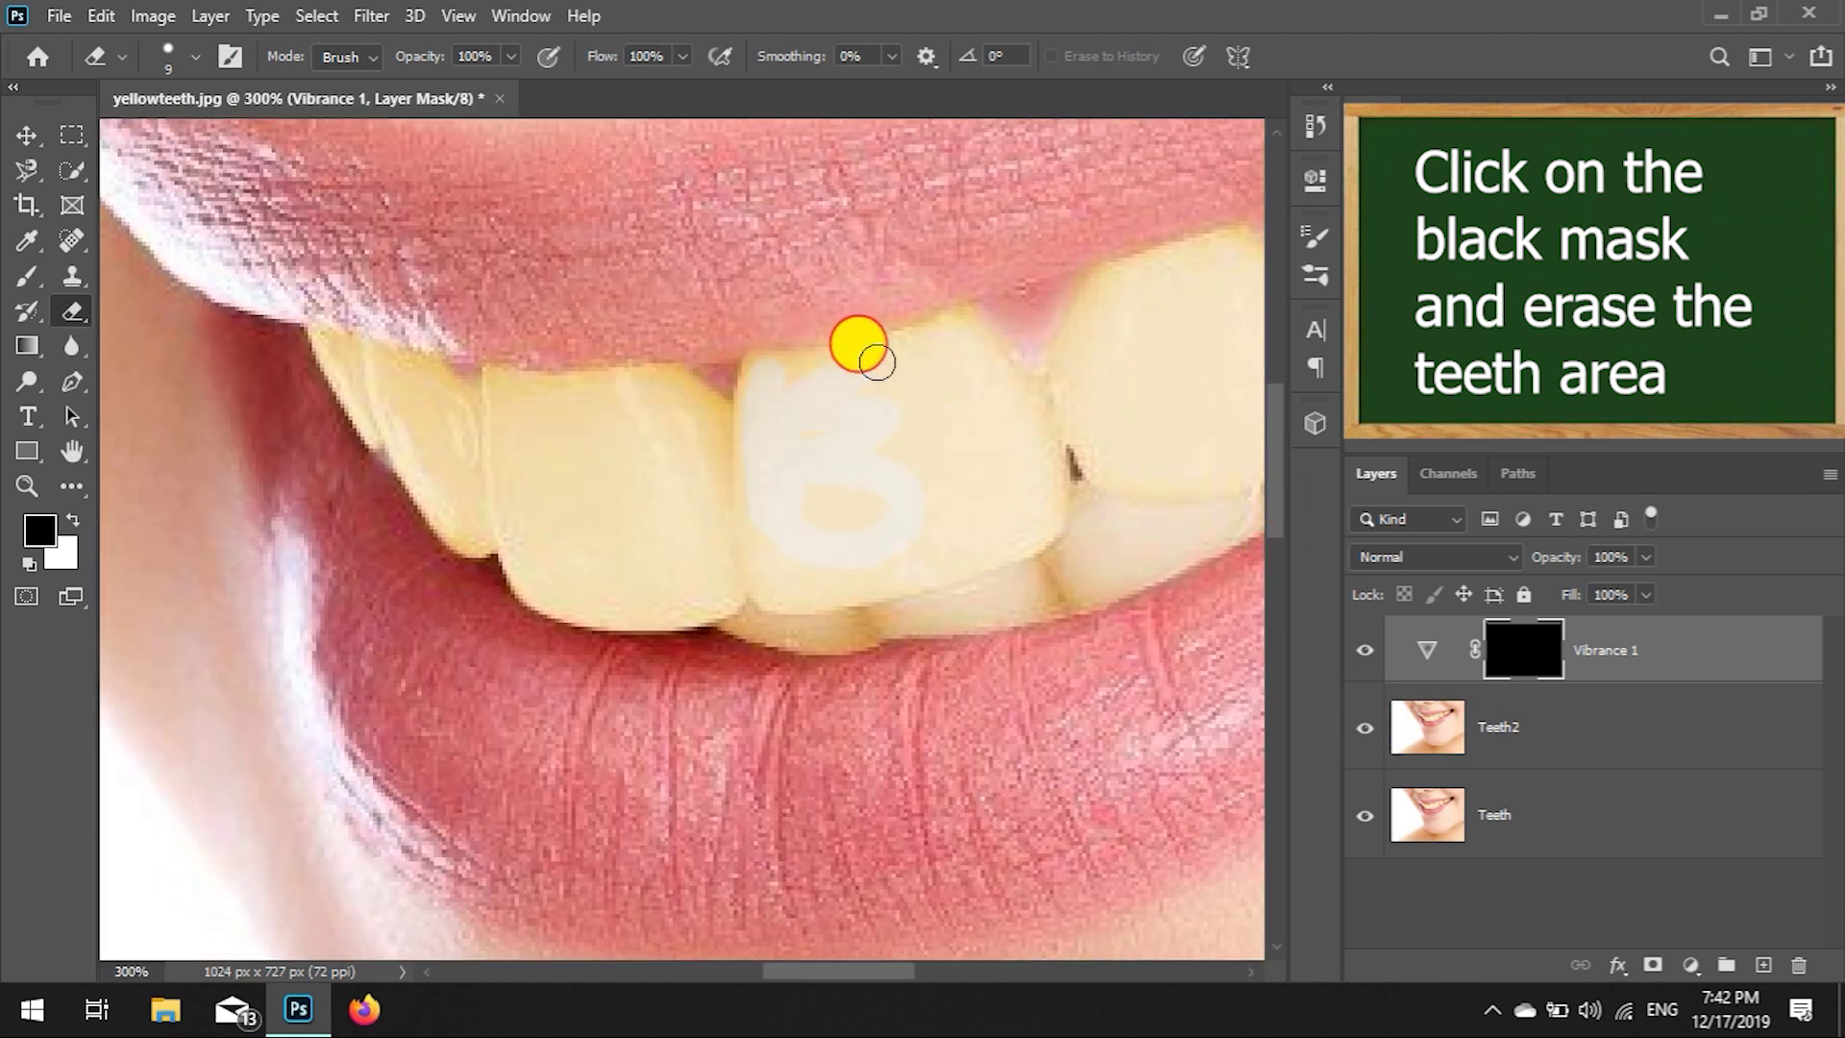
{"action": "key", "text": "ctrl+plus"}
{"action": "key", "text": "ctrl+plus"}
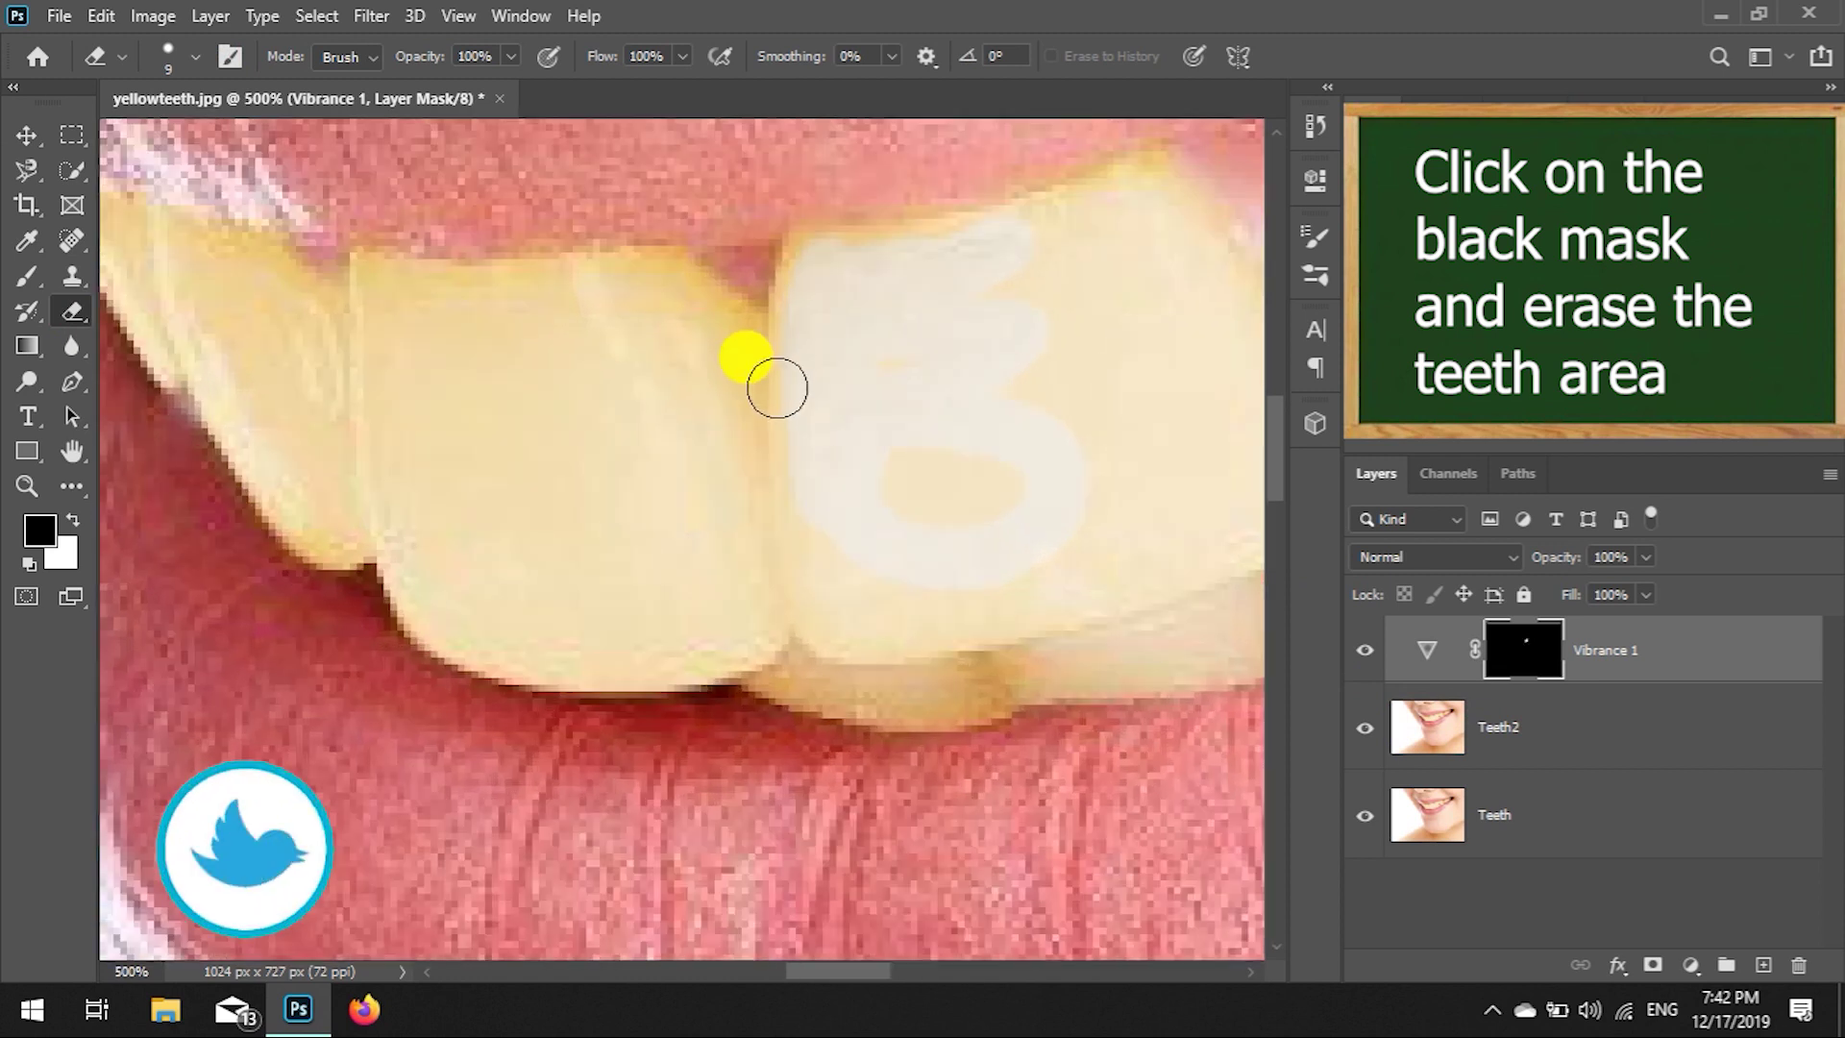
{"action": "mouse_move", "coordinate": [807, 291]}
{"action": "left_mouse_down"}
{"action": "mouse_move", "coordinate": [769, 528]}
{"action": "mouse_move", "coordinate": [660, 313]}
{"action": "mouse_move", "coordinate": [733, 337]}
{"action": "mouse_move", "coordinate": [688, 299]}
{"action": "mouse_move", "coordinate": [845, 516]}
{"action": "mouse_move", "coordinate": [819, 605]}
{"action": "mouse_move", "coordinate": [931, 634]}
{"action": "mouse_move", "coordinate": [769, 658]}
{"action": "mouse_move", "coordinate": [823, 679]}
{"action": "mouse_move", "coordinate": [942, 679]}
{"action": "mouse_move", "coordinate": [849, 692]}
{"action": "mouse_move", "coordinate": [968, 695]}
{"action": "left_mouse_up"}
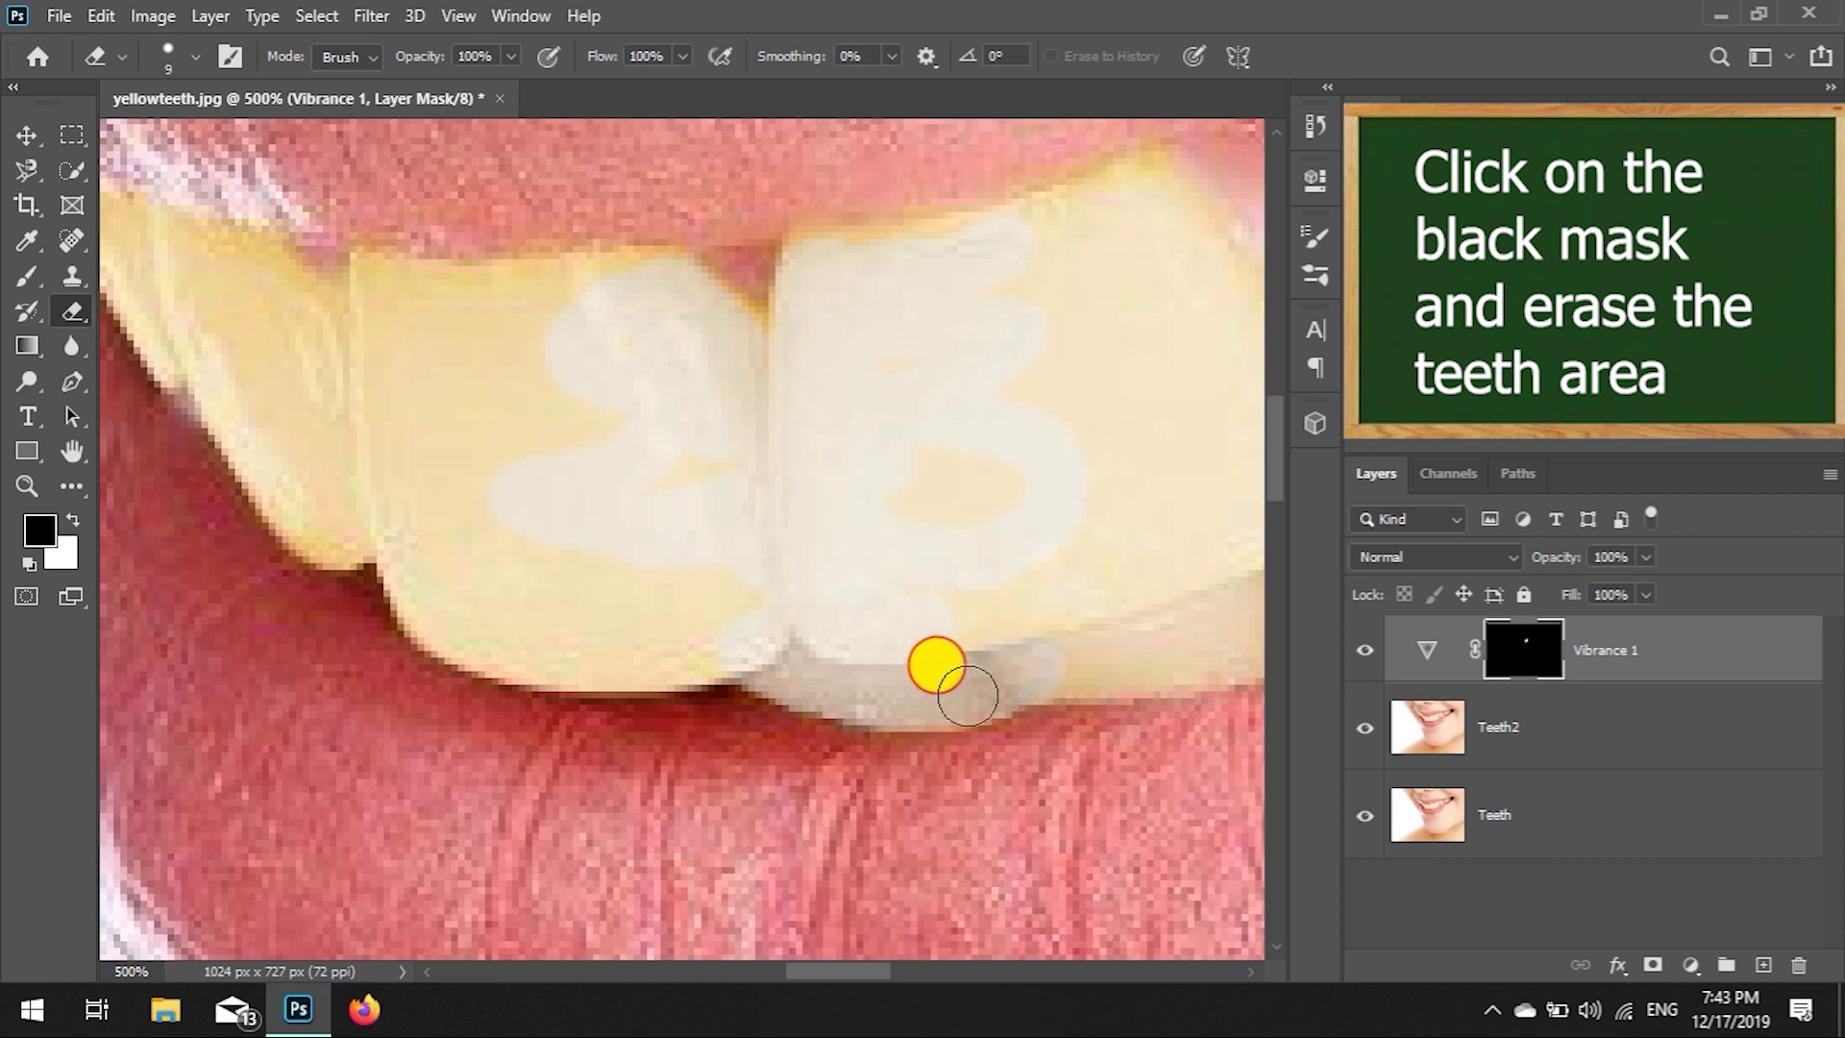
Erase the mask along the front teeth's top edges and corners, avoiding the lips.
{"action": "left_click_drag", "start_coordinate": [896, 263], "coordinate": [813, 265]}
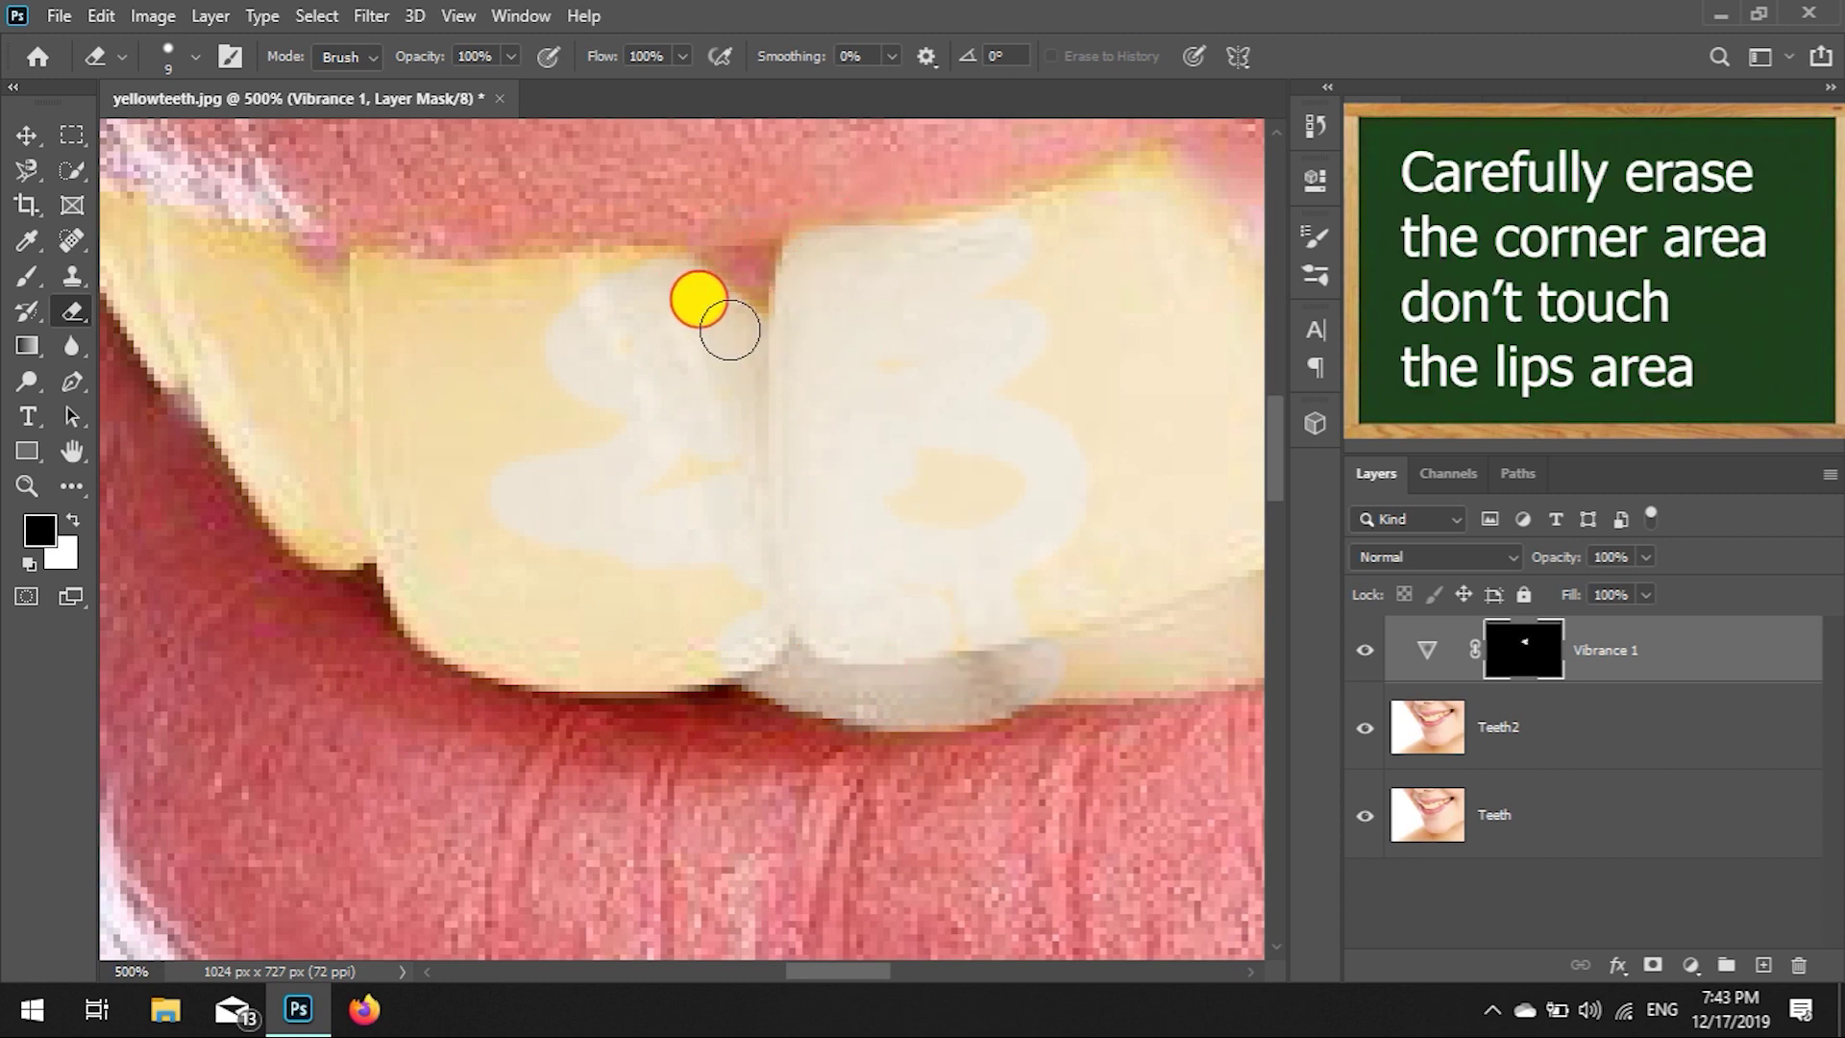
{"action": "left_click_drag", "start_coordinate": [792, 333], "coordinate": [812, 263]}
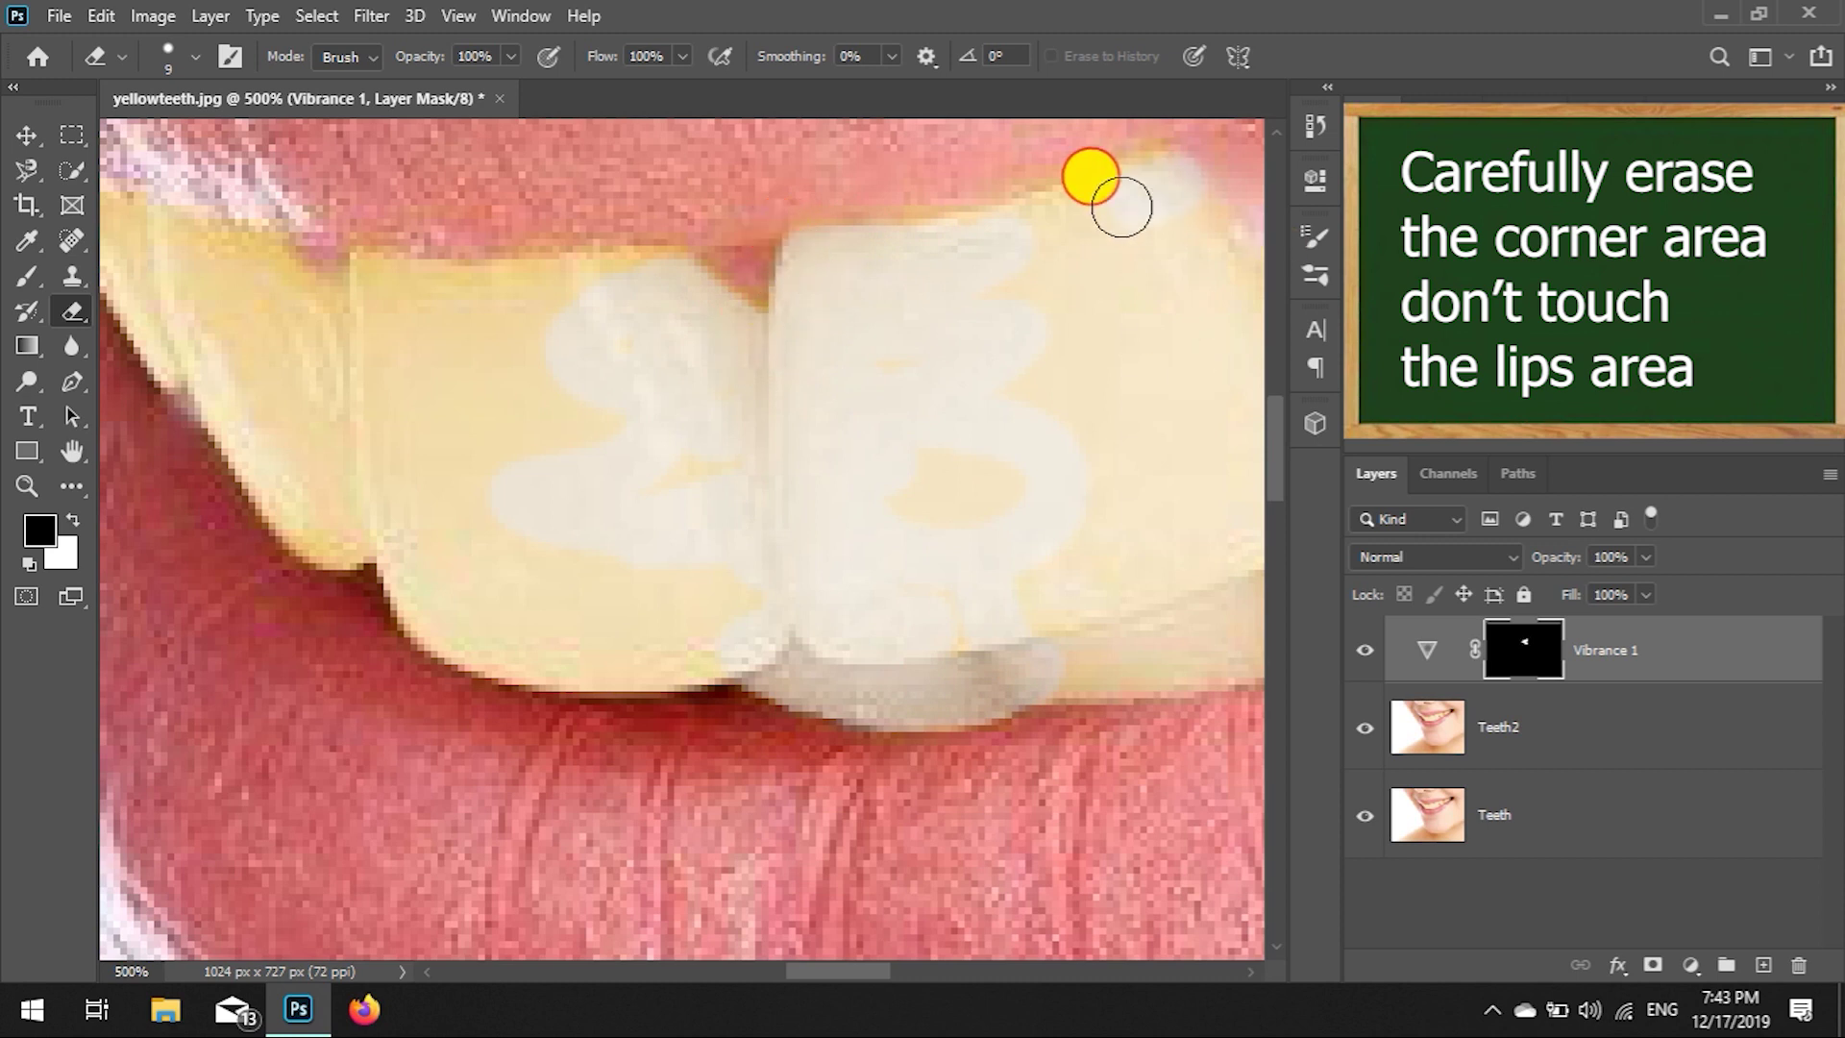
{"action": "mouse_move", "coordinate": [1093, 209]}
{"action": "left_mouse_down"}
{"action": "mouse_move", "coordinate": [1115, 191]}
{"action": "mouse_move", "coordinate": [975, 262]}
{"action": "left_mouse_up"}
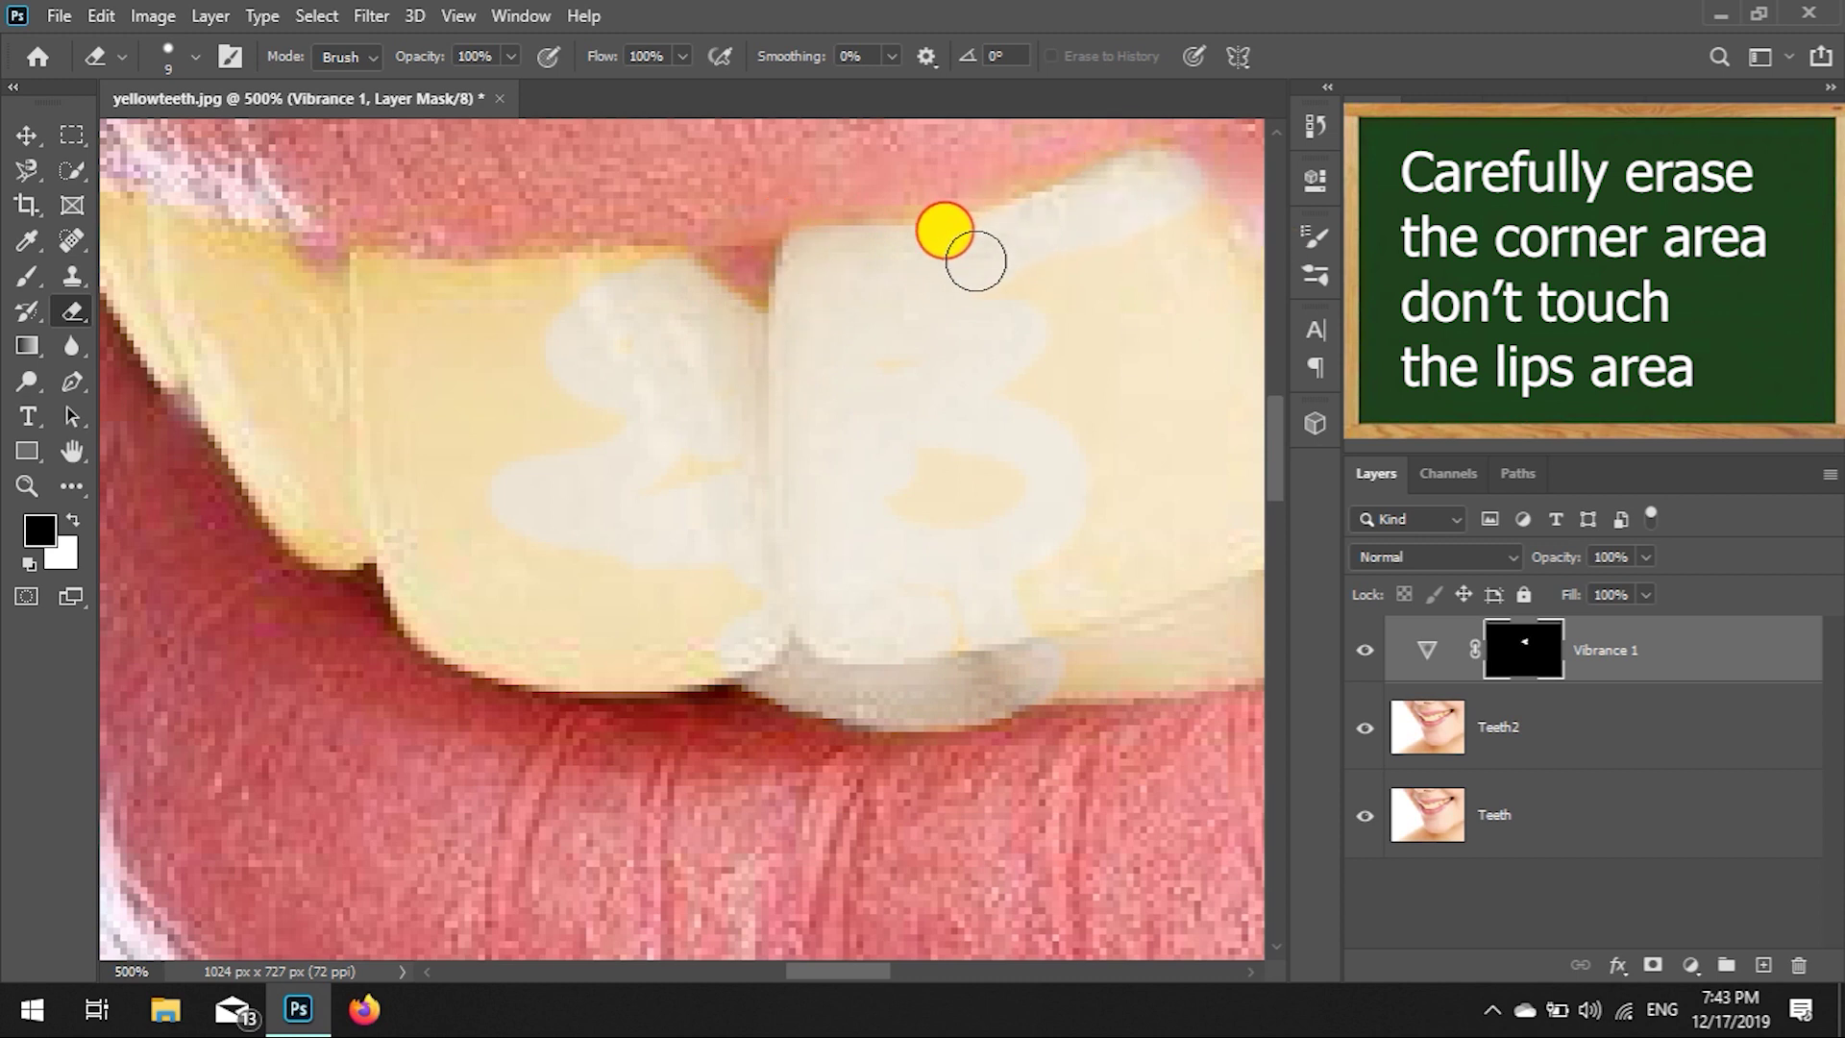
{"action": "left_click_drag", "start_coordinate": [414, 300], "coordinate": [585, 283]}
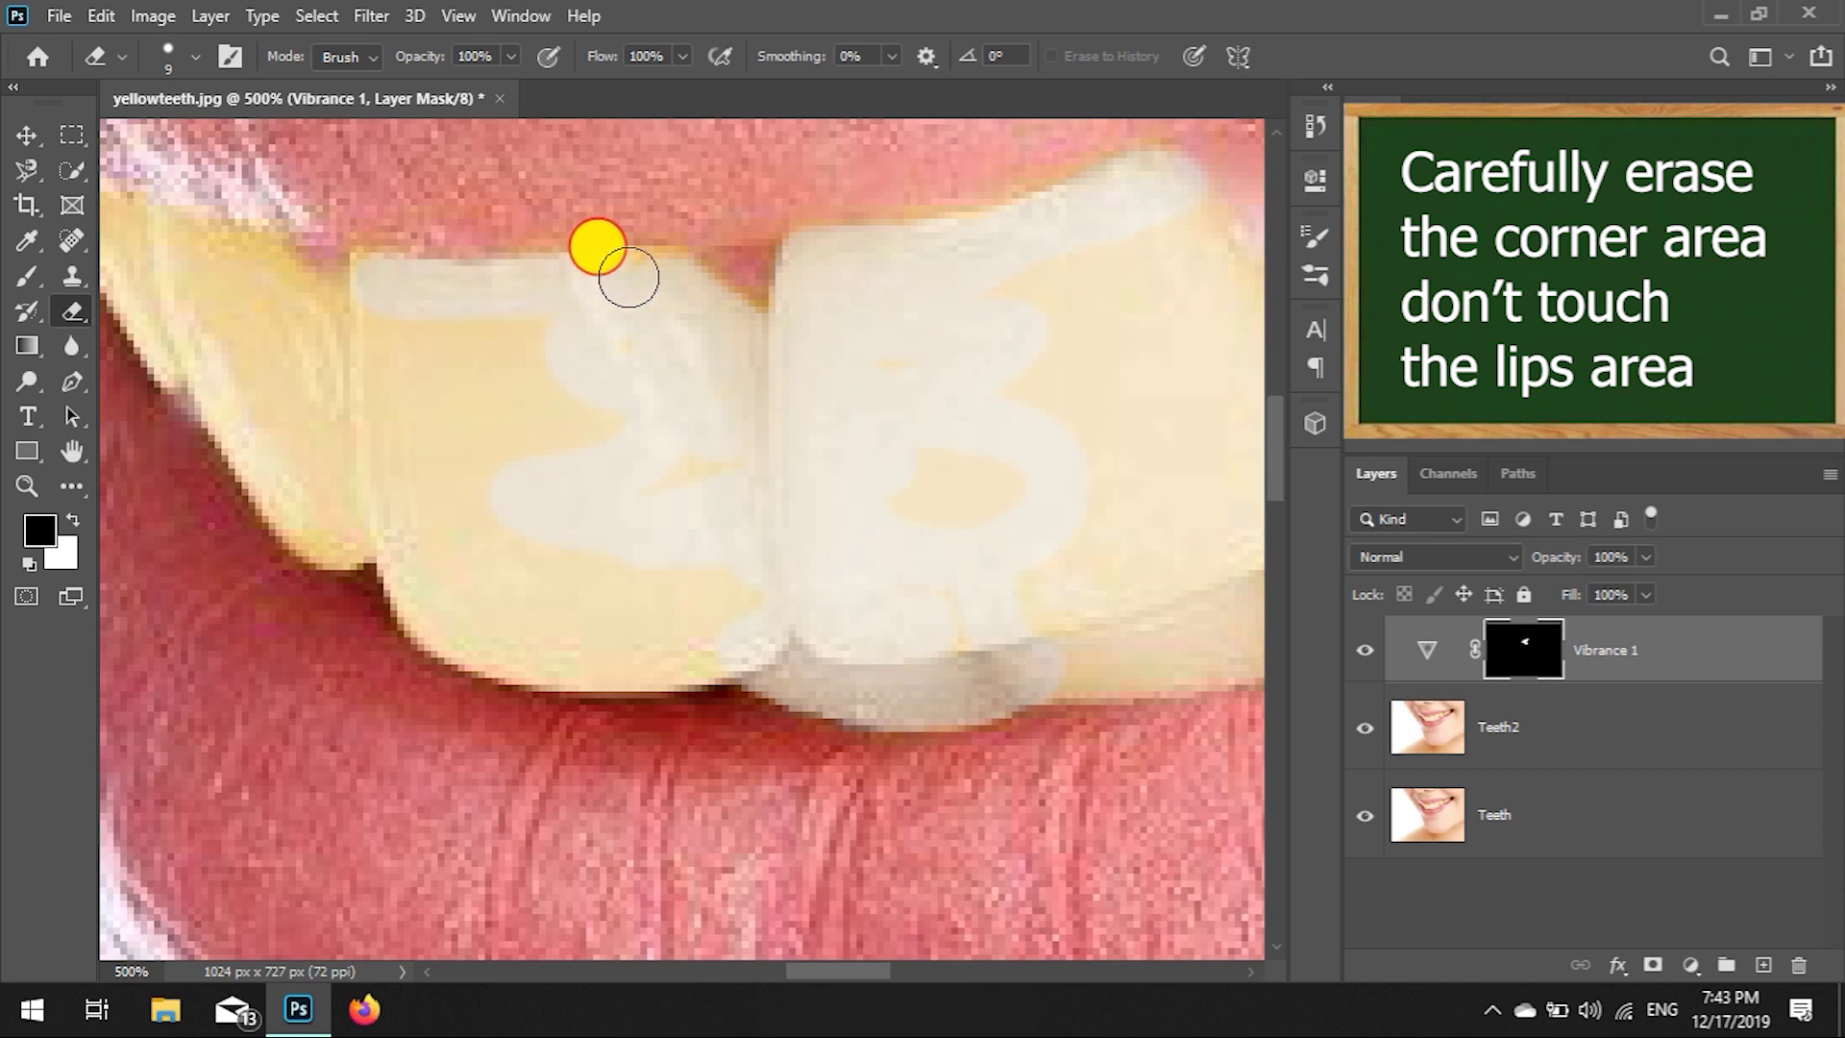
{"action": "mouse_move", "coordinate": [415, 353]}
{"action": "left_mouse_down"}
{"action": "mouse_move", "coordinate": [393, 368]}
{"action": "mouse_move", "coordinate": [564, 614]}
{"action": "mouse_move", "coordinate": [754, 586]}
{"action": "left_mouse_up"}
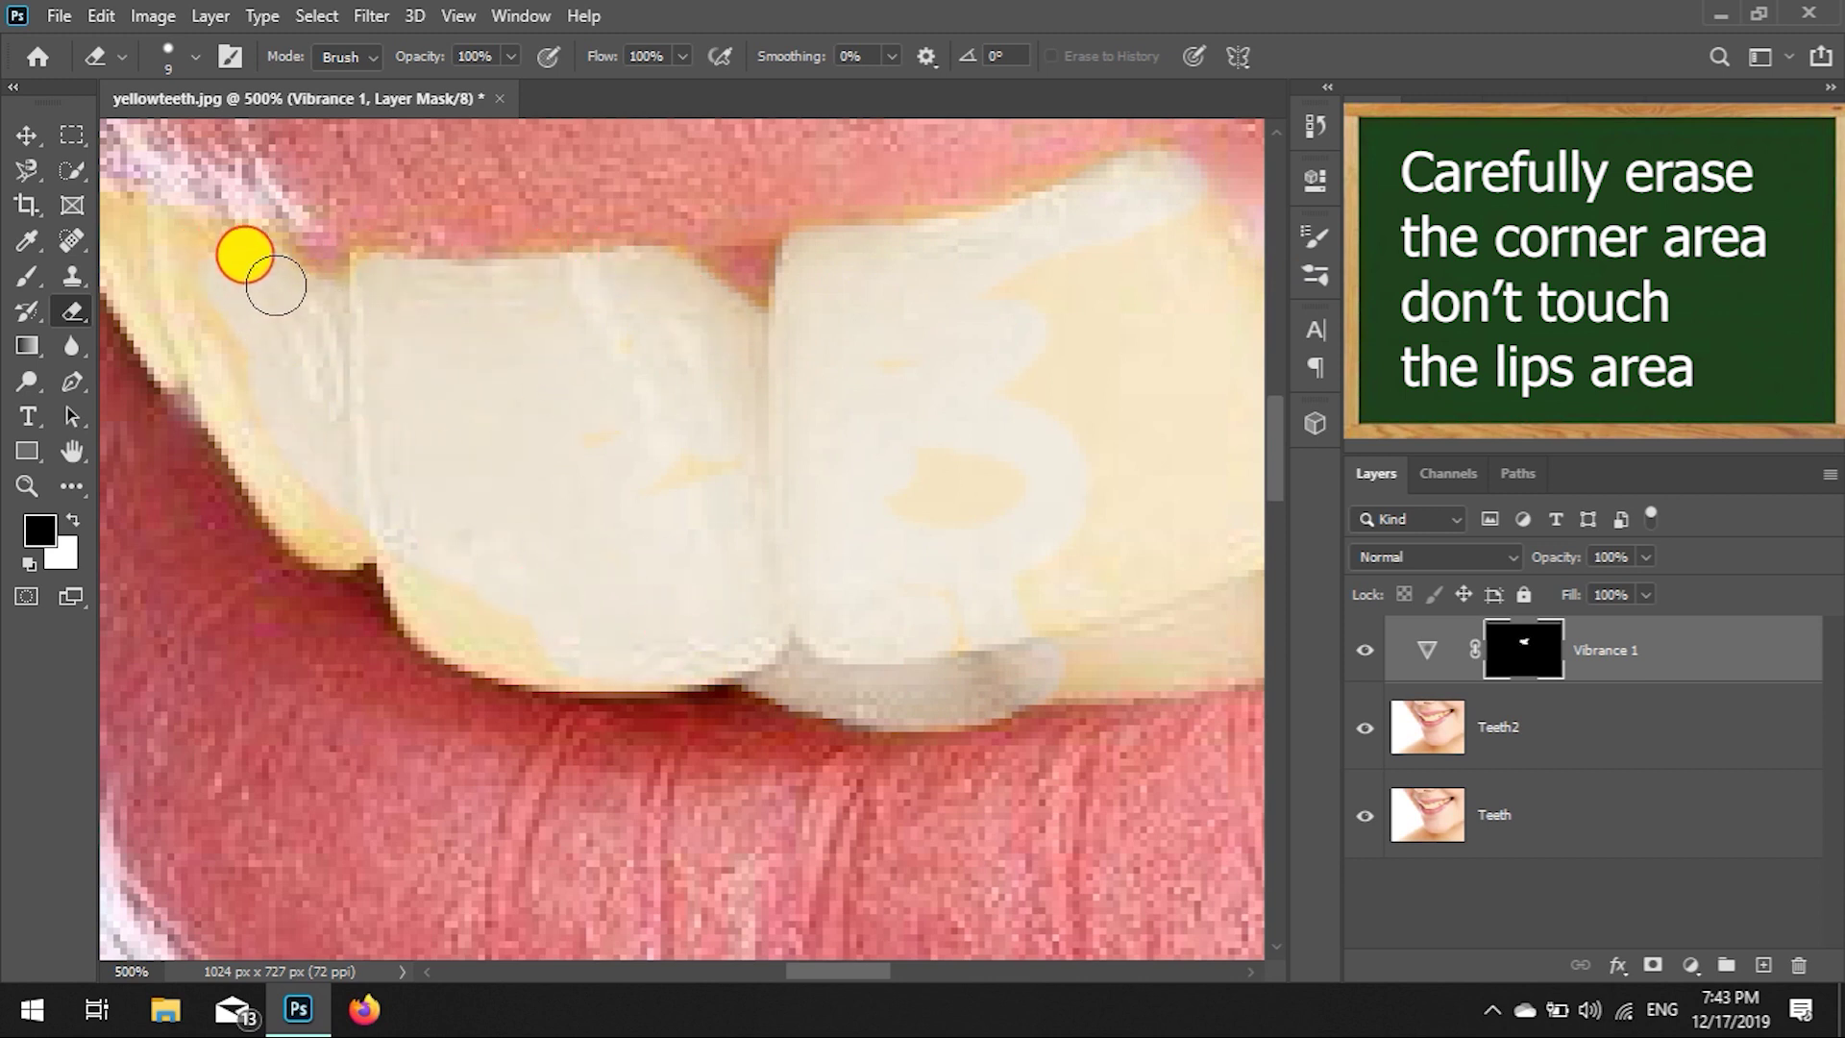
{"action": "mouse_move", "coordinate": [273, 443]}
{"action": "left_mouse_down"}
{"action": "mouse_move", "coordinate": [413, 602]}
{"action": "mouse_move", "coordinate": [714, 652]}
{"action": "left_mouse_up"}
{"action": "left_click_drag", "start_coordinate": [203, 350], "coordinate": [308, 520]}
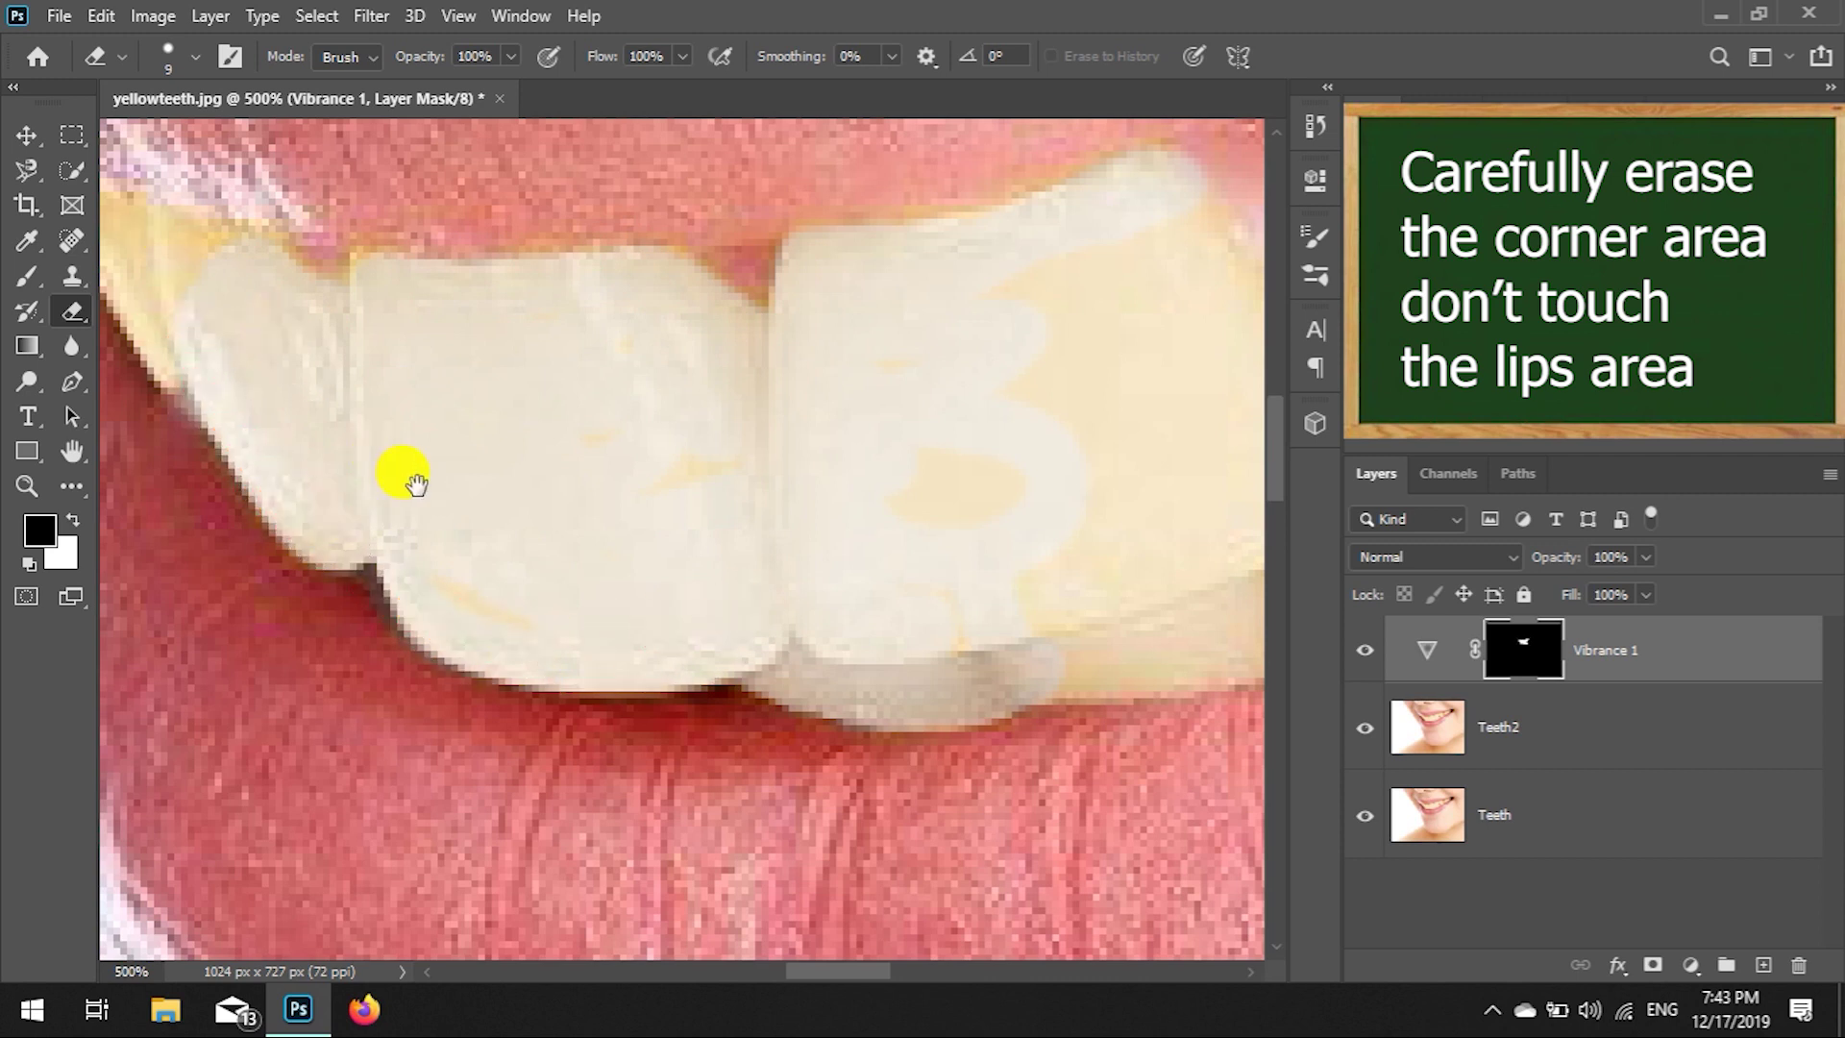
{"action": "left_click_drag", "start_coordinate": [415, 484], "coordinate": [650, 560]}
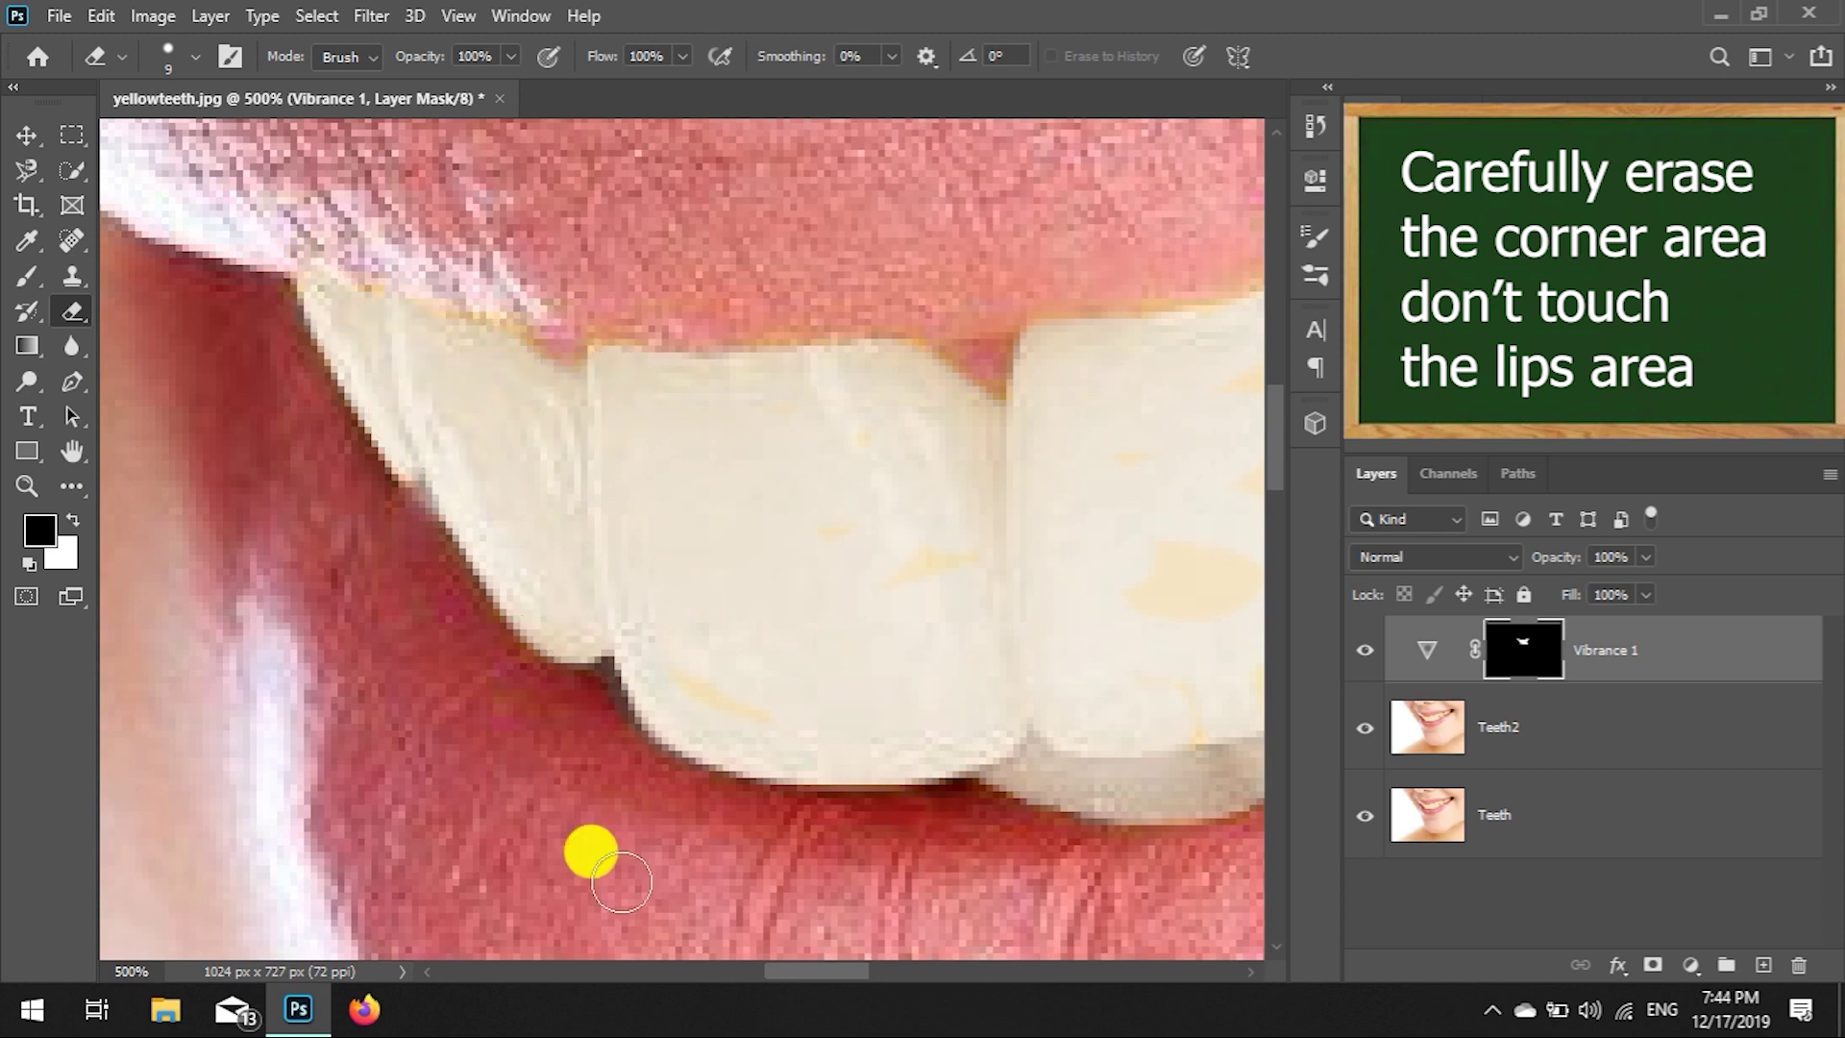
Erase the mask along the upper tooth edge, the gap between teeth, and the right tooth.
{"action": "left_click_drag", "start_coordinate": [786, 971], "coordinate": [812, 971]}
{"action": "left_click_drag", "start_coordinate": [1018, 309], "coordinate": [822, 344]}
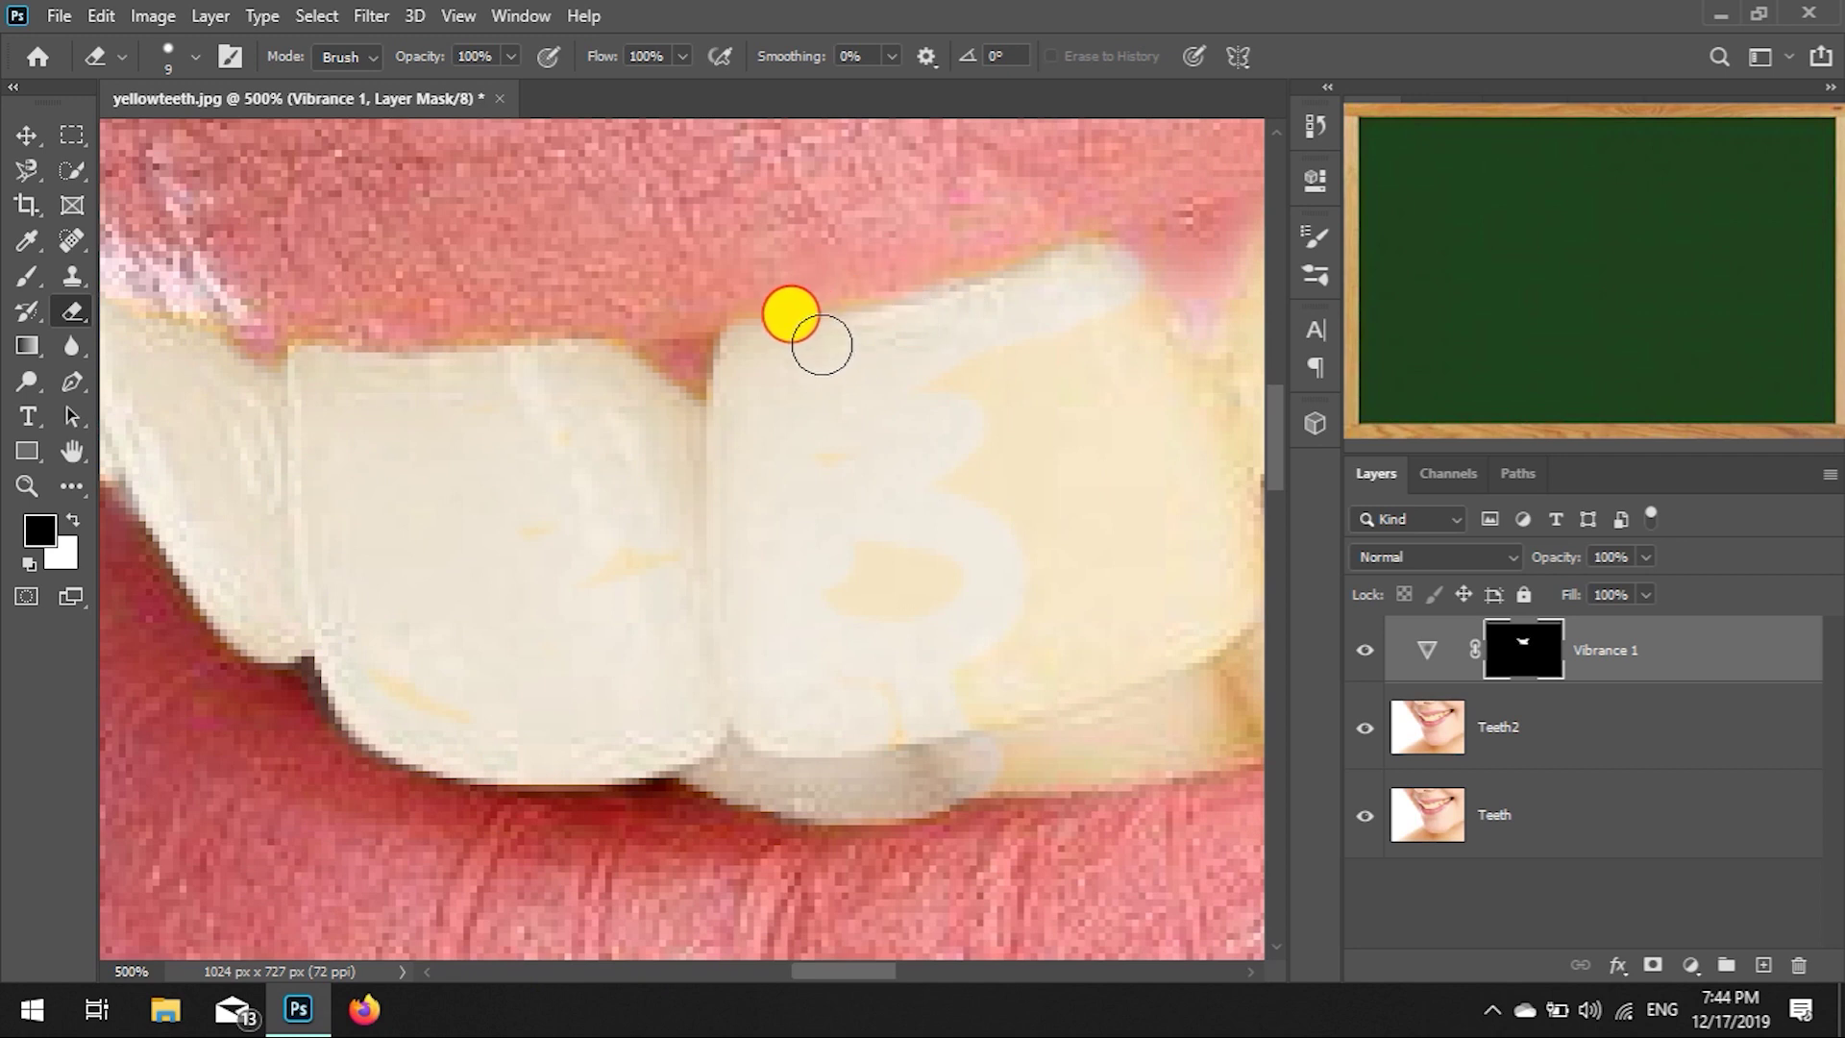
{"action": "left_click_drag", "start_coordinate": [833, 971], "coordinate": [877, 970]}
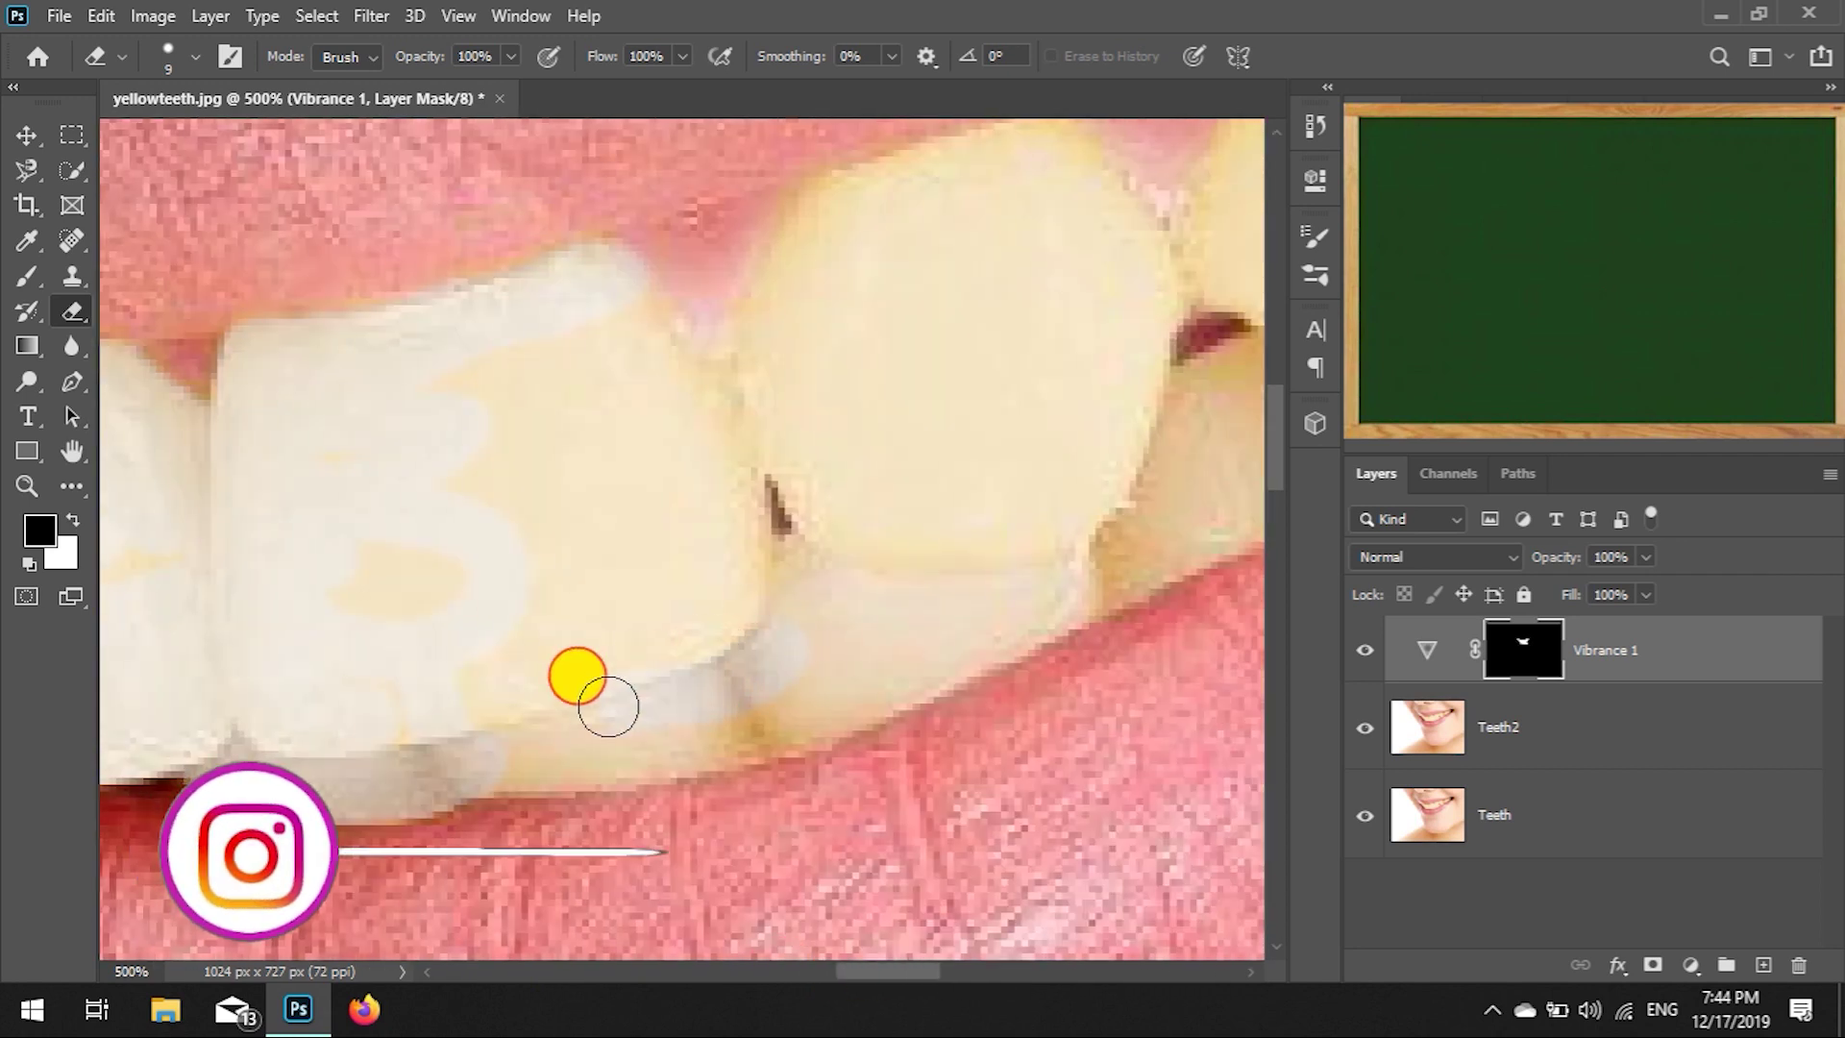
{"action": "mouse_move", "coordinate": [357, 453]}
{"action": "left_mouse_down"}
{"action": "mouse_move", "coordinate": [798, 263]}
{"action": "mouse_move", "coordinate": [798, 304]}
{"action": "left_mouse_up"}
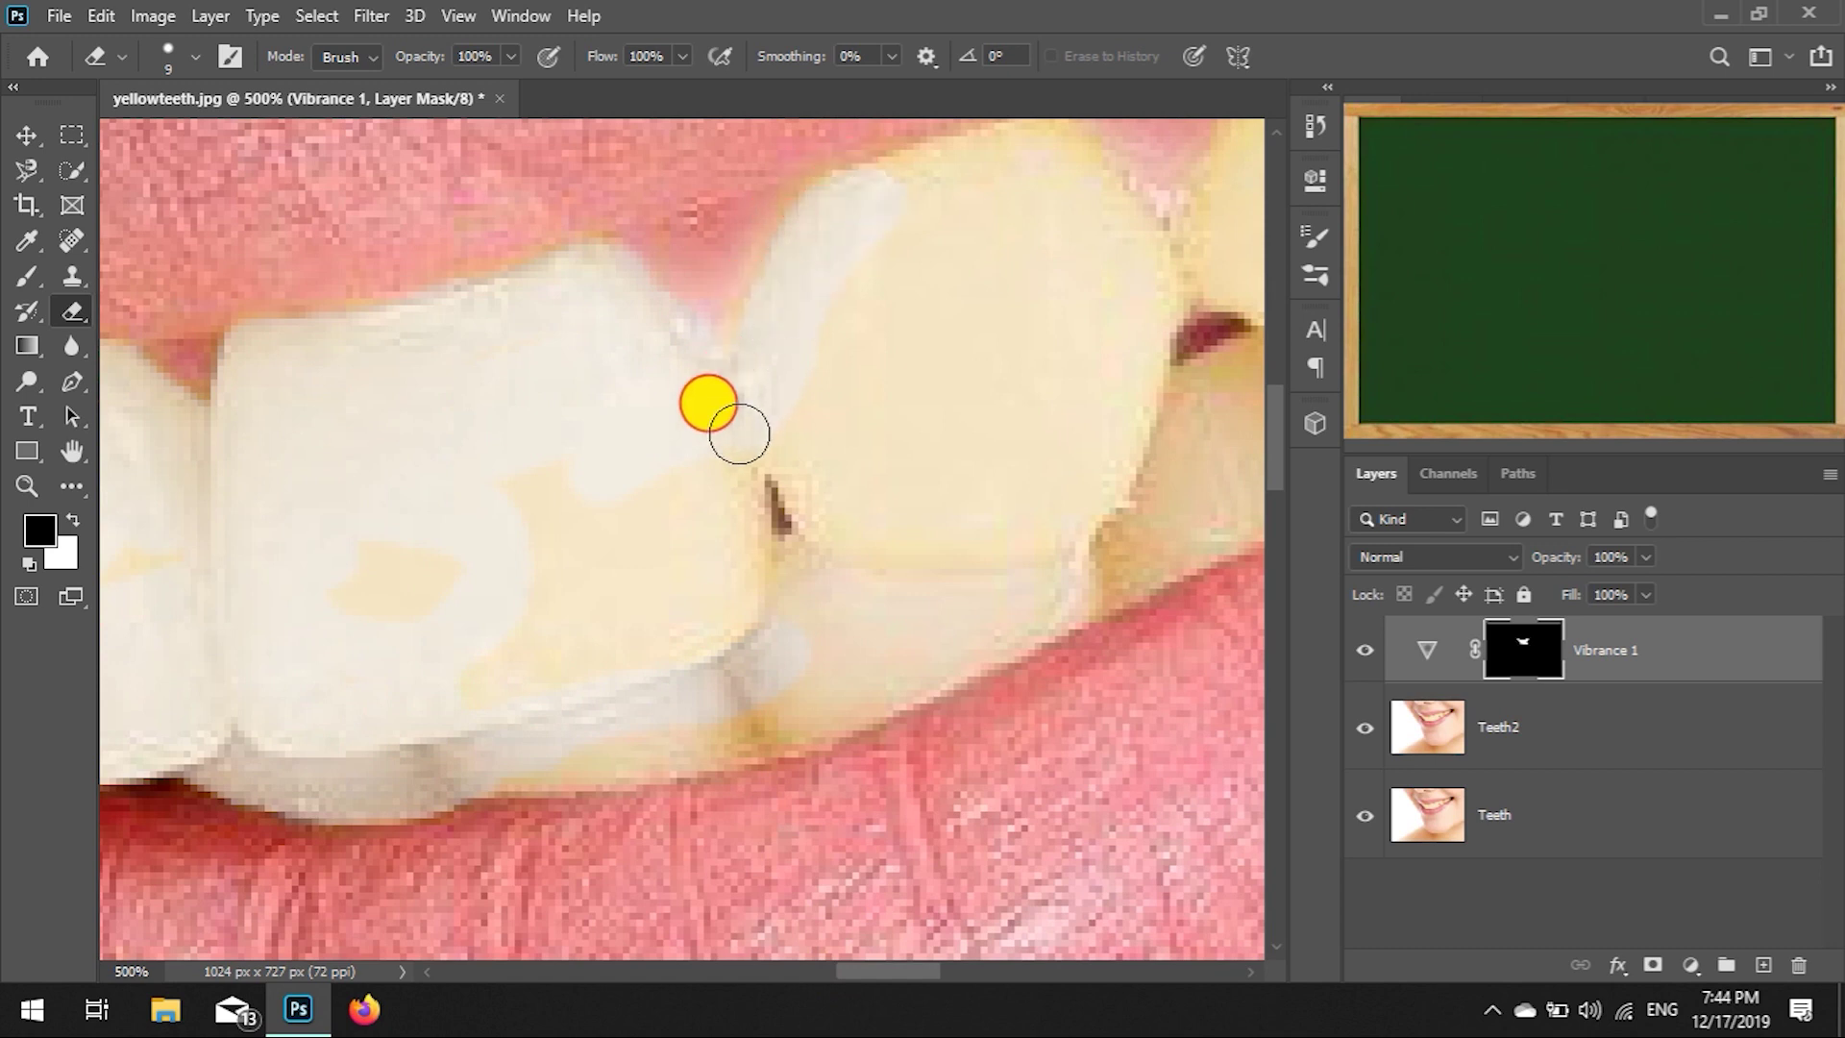
{"action": "left_click_drag", "start_coordinate": [739, 433], "coordinate": [742, 561]}
{"action": "left_click_drag", "start_coordinate": [743, 655], "coordinate": [446, 721]}
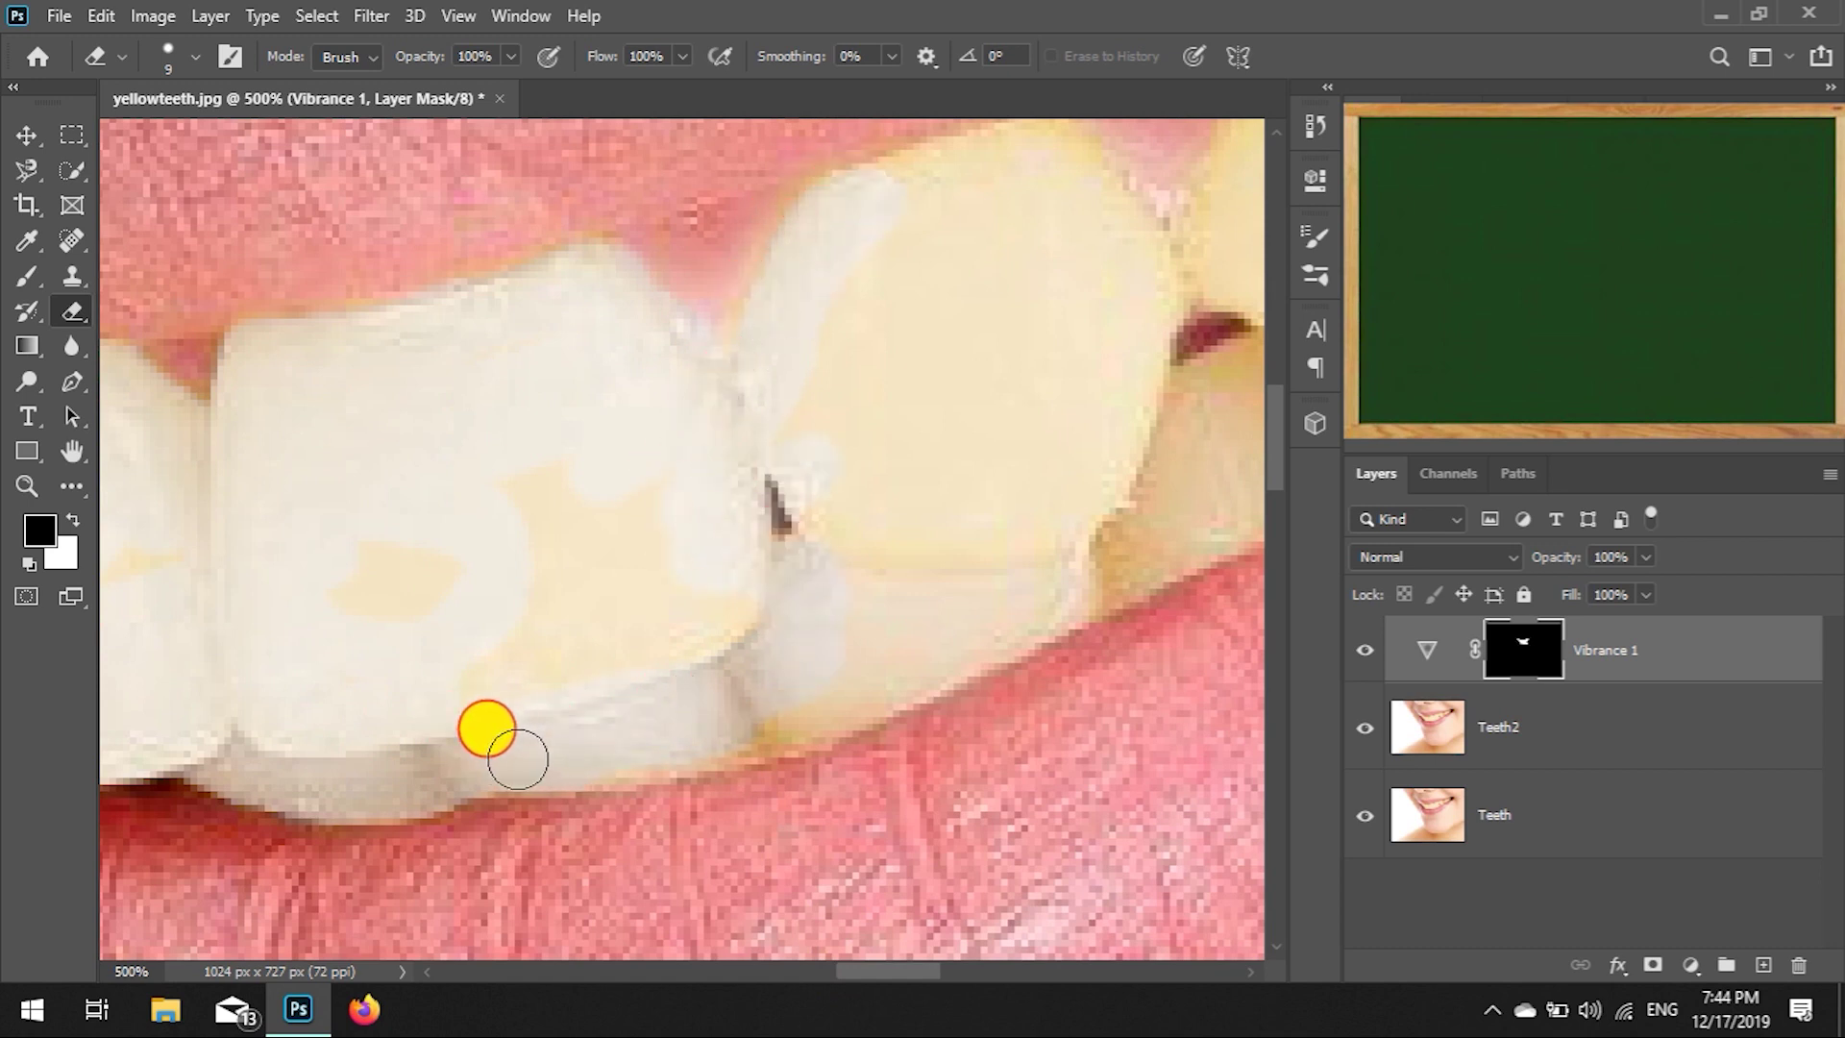
{"action": "mouse_move", "coordinate": [745, 734]}
{"action": "left_mouse_down"}
{"action": "mouse_move", "coordinate": [874, 631]}
{"action": "mouse_move", "coordinate": [903, 186]}
{"action": "mouse_move", "coordinate": [943, 519]}
{"action": "mouse_move", "coordinate": [1000, 597]}
{"action": "mouse_move", "coordinate": [1005, 189]}
{"action": "mouse_move", "coordinate": [954, 172]}
{"action": "mouse_move", "coordinate": [1108, 379]}
{"action": "mouse_move", "coordinate": [812, 412]}
{"action": "mouse_move", "coordinate": [1054, 548]}
{"action": "mouse_move", "coordinate": [1116, 263]}
{"action": "mouse_move", "coordinate": [1049, 151]}
{"action": "left_mouse_up"}
Erase the mask over the yellow teeth below and right of the gap.
{"action": "left_click_drag", "start_coordinate": [803, 661], "coordinate": [687, 844]}
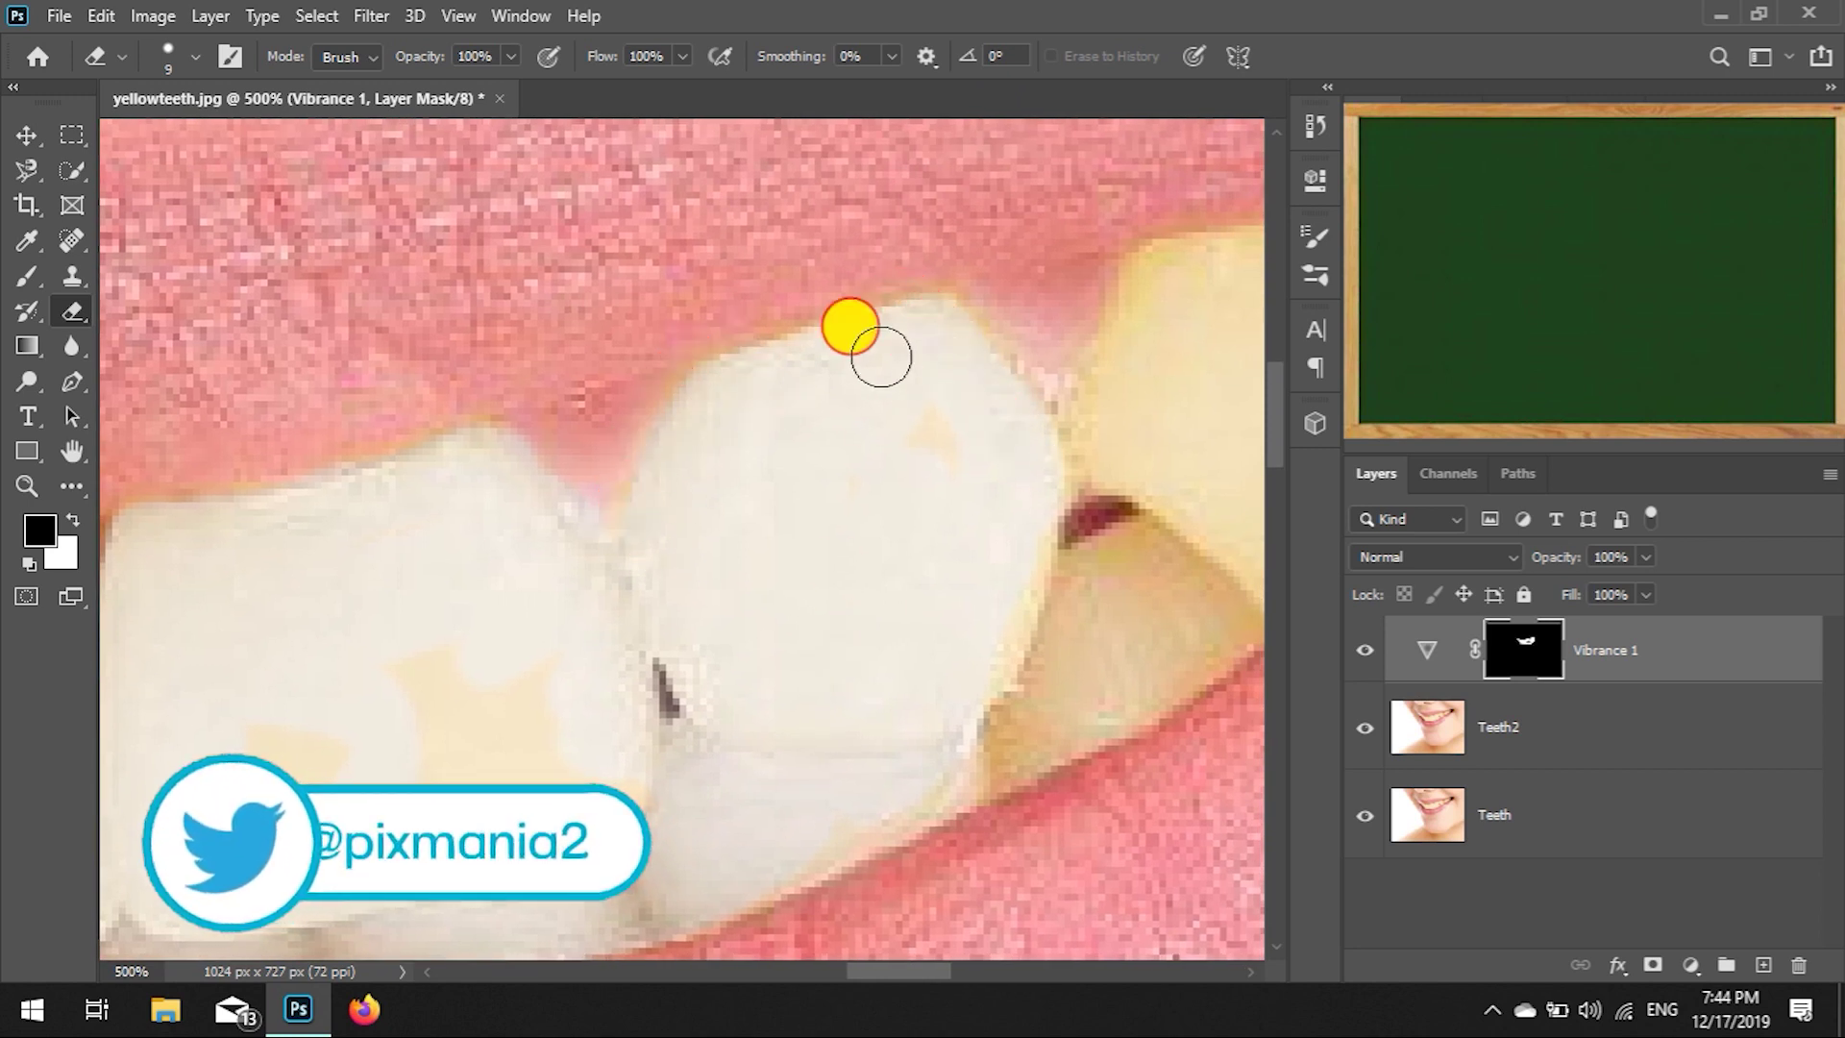
{"action": "left_click_drag", "start_coordinate": [853, 971], "coordinate": [927, 970]}
{"action": "left_click_drag", "start_coordinate": [709, 272], "coordinate": [615, 471]}
{"action": "mouse_move", "coordinate": [630, 593]}
{"action": "left_mouse_down"}
{"action": "mouse_move", "coordinate": [576, 675]}
{"action": "mouse_move", "coordinate": [589, 614]}
{"action": "mouse_move", "coordinate": [523, 769]}
{"action": "mouse_move", "coordinate": [730, 576]}
{"action": "mouse_move", "coordinate": [729, 651]}
{"action": "mouse_move", "coordinate": [812, 596]}
{"action": "left_mouse_up"}
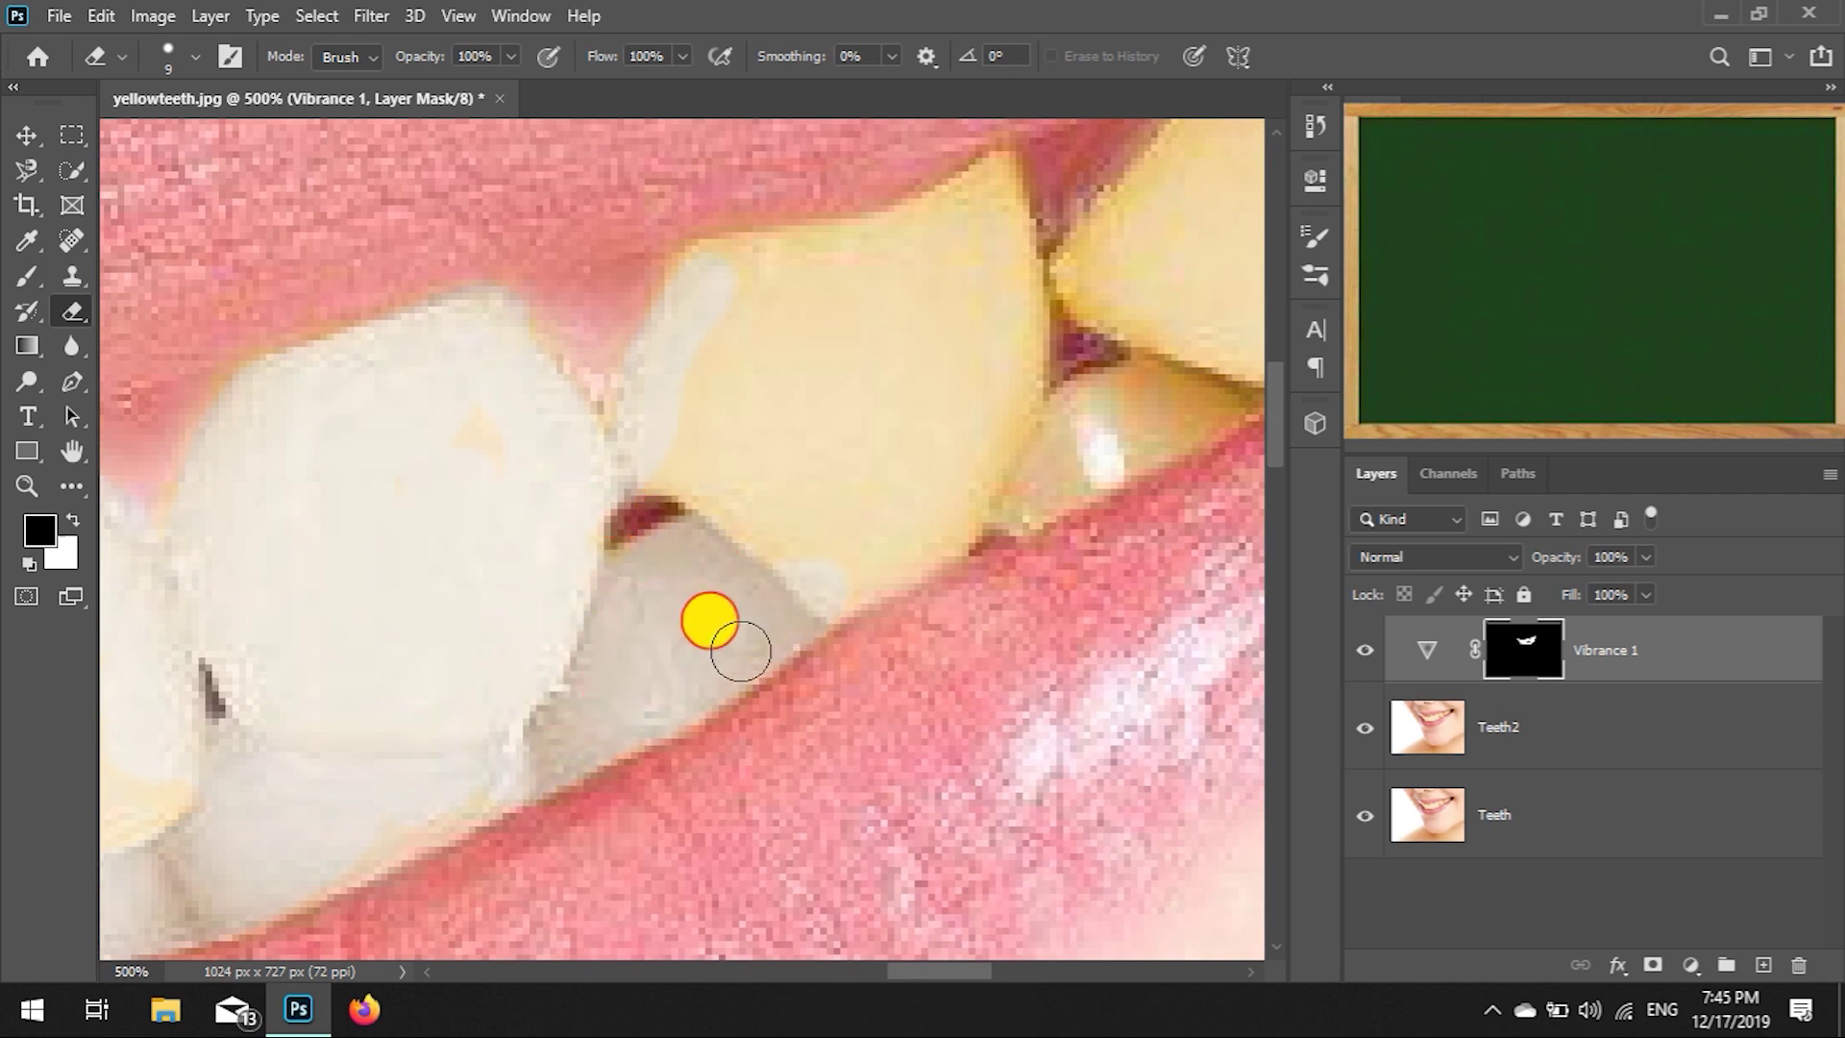
{"action": "left_click_drag", "start_coordinate": [749, 270], "coordinate": [649, 579]}
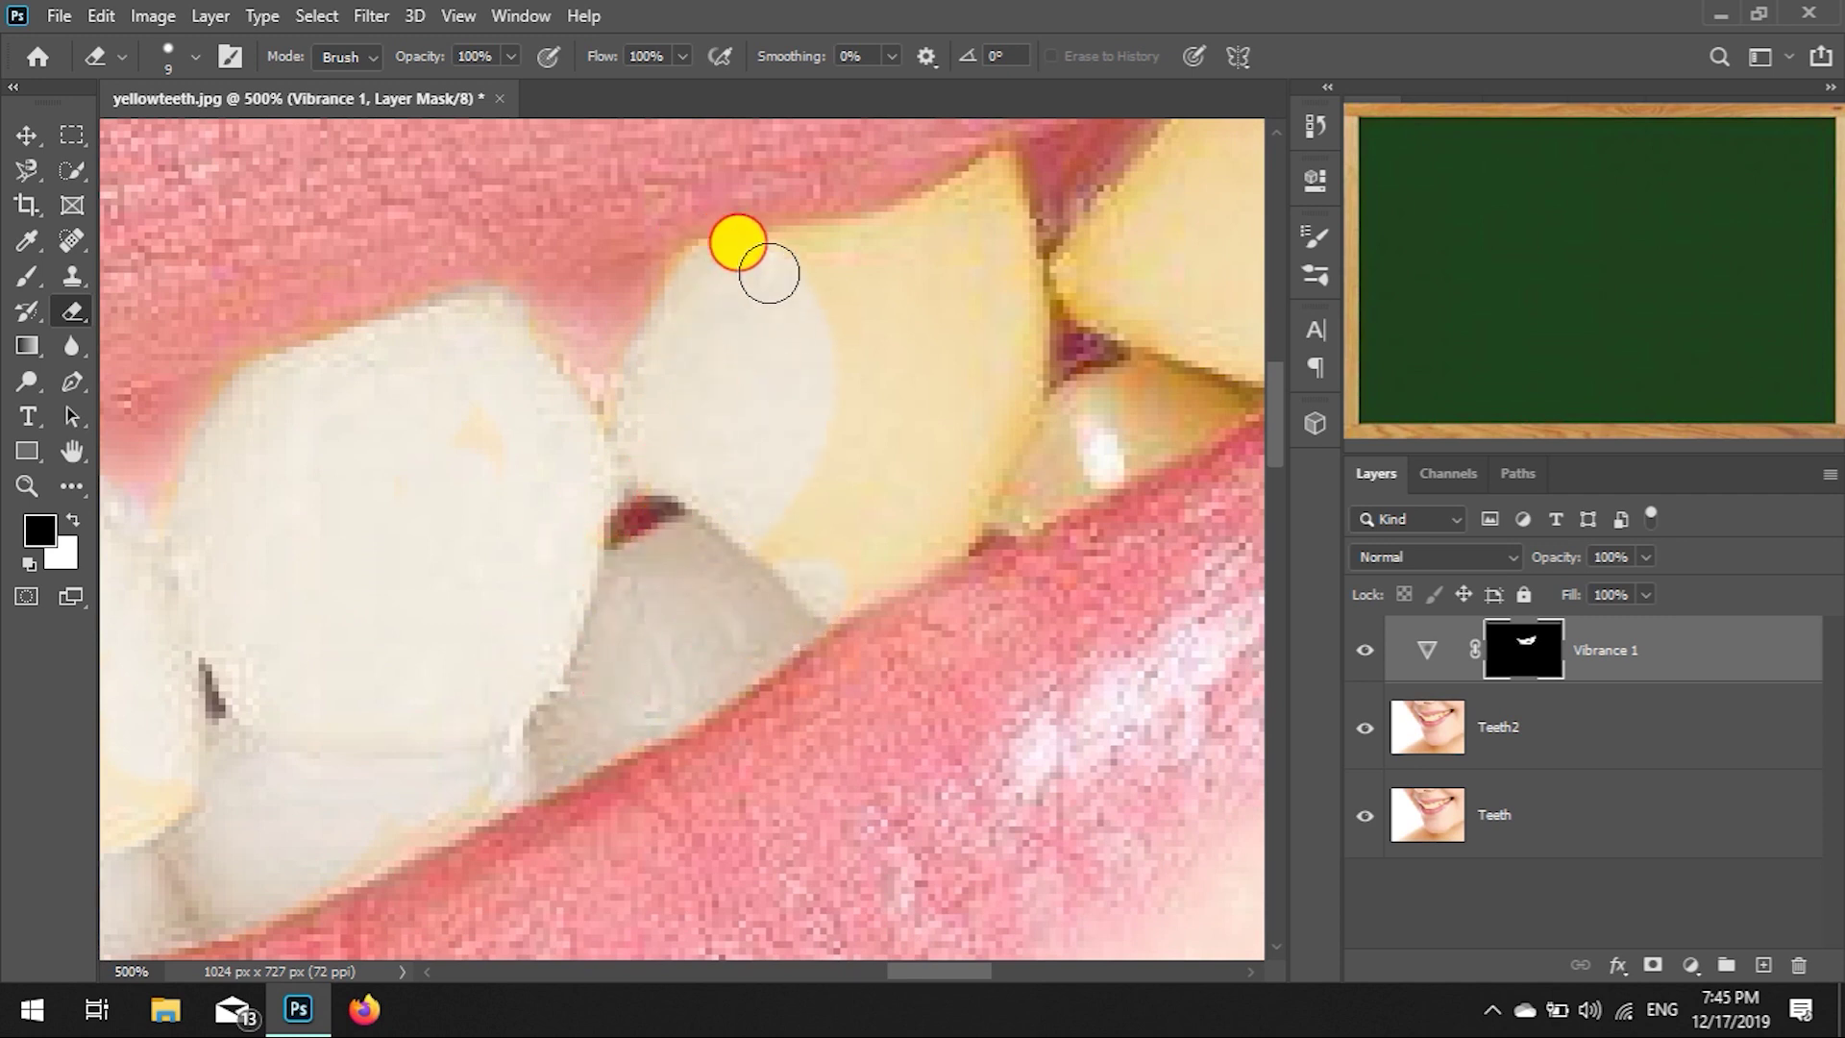
{"action": "mouse_move", "coordinate": [843, 266]}
{"action": "left_mouse_down"}
{"action": "mouse_move", "coordinate": [816, 424]}
{"action": "mouse_move", "coordinate": [836, 557]}
{"action": "mouse_move", "coordinate": [943, 375]}
{"action": "mouse_move", "coordinate": [986, 187]}
{"action": "mouse_move", "coordinate": [808, 276]}
{"action": "mouse_move", "coordinate": [989, 194]}
{"action": "mouse_move", "coordinate": [1018, 326]}
{"action": "mouse_move", "coordinate": [874, 572]}
{"action": "mouse_move", "coordinate": [968, 519]}
{"action": "left_mouse_up"}
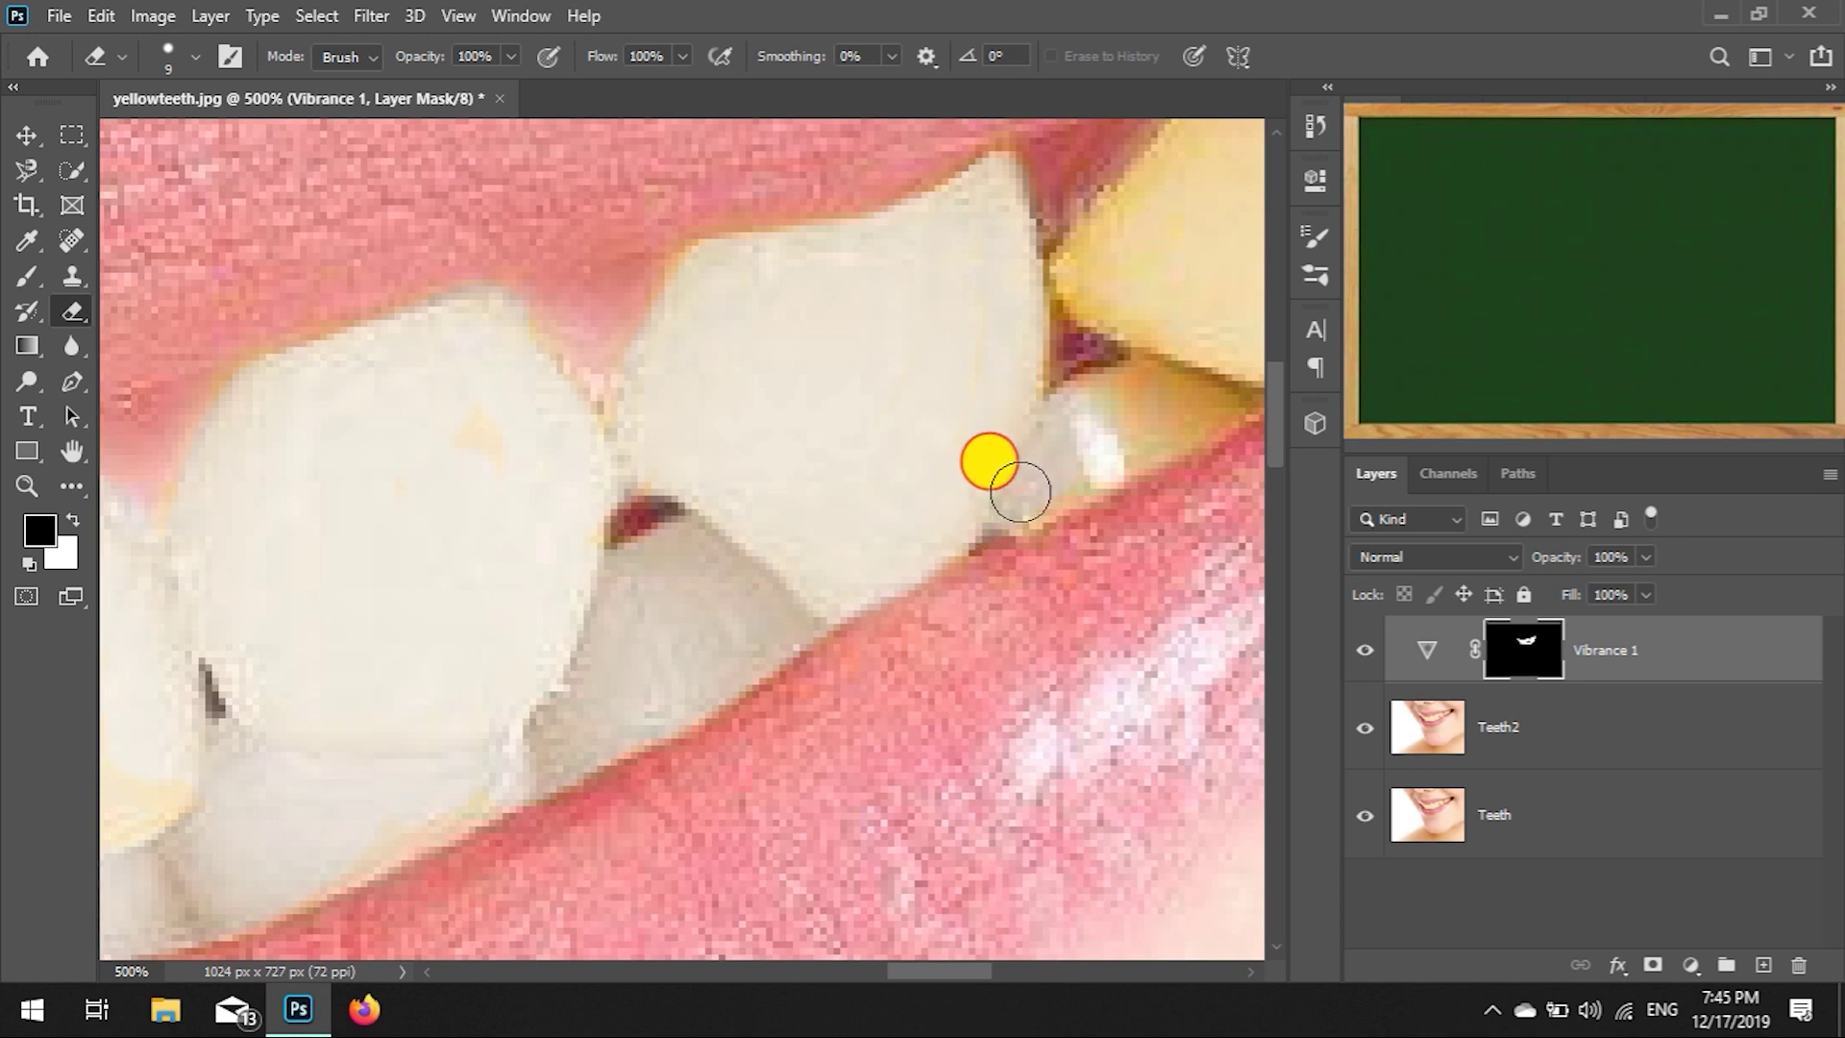
{"action": "mouse_move", "coordinate": [1119, 431]}
{"action": "left_mouse_down"}
{"action": "mouse_move", "coordinate": [1182, 384]}
{"action": "mouse_move", "coordinate": [1137, 428]}
{"action": "mouse_move", "coordinate": [709, 267]}
{"action": "left_mouse_up"}
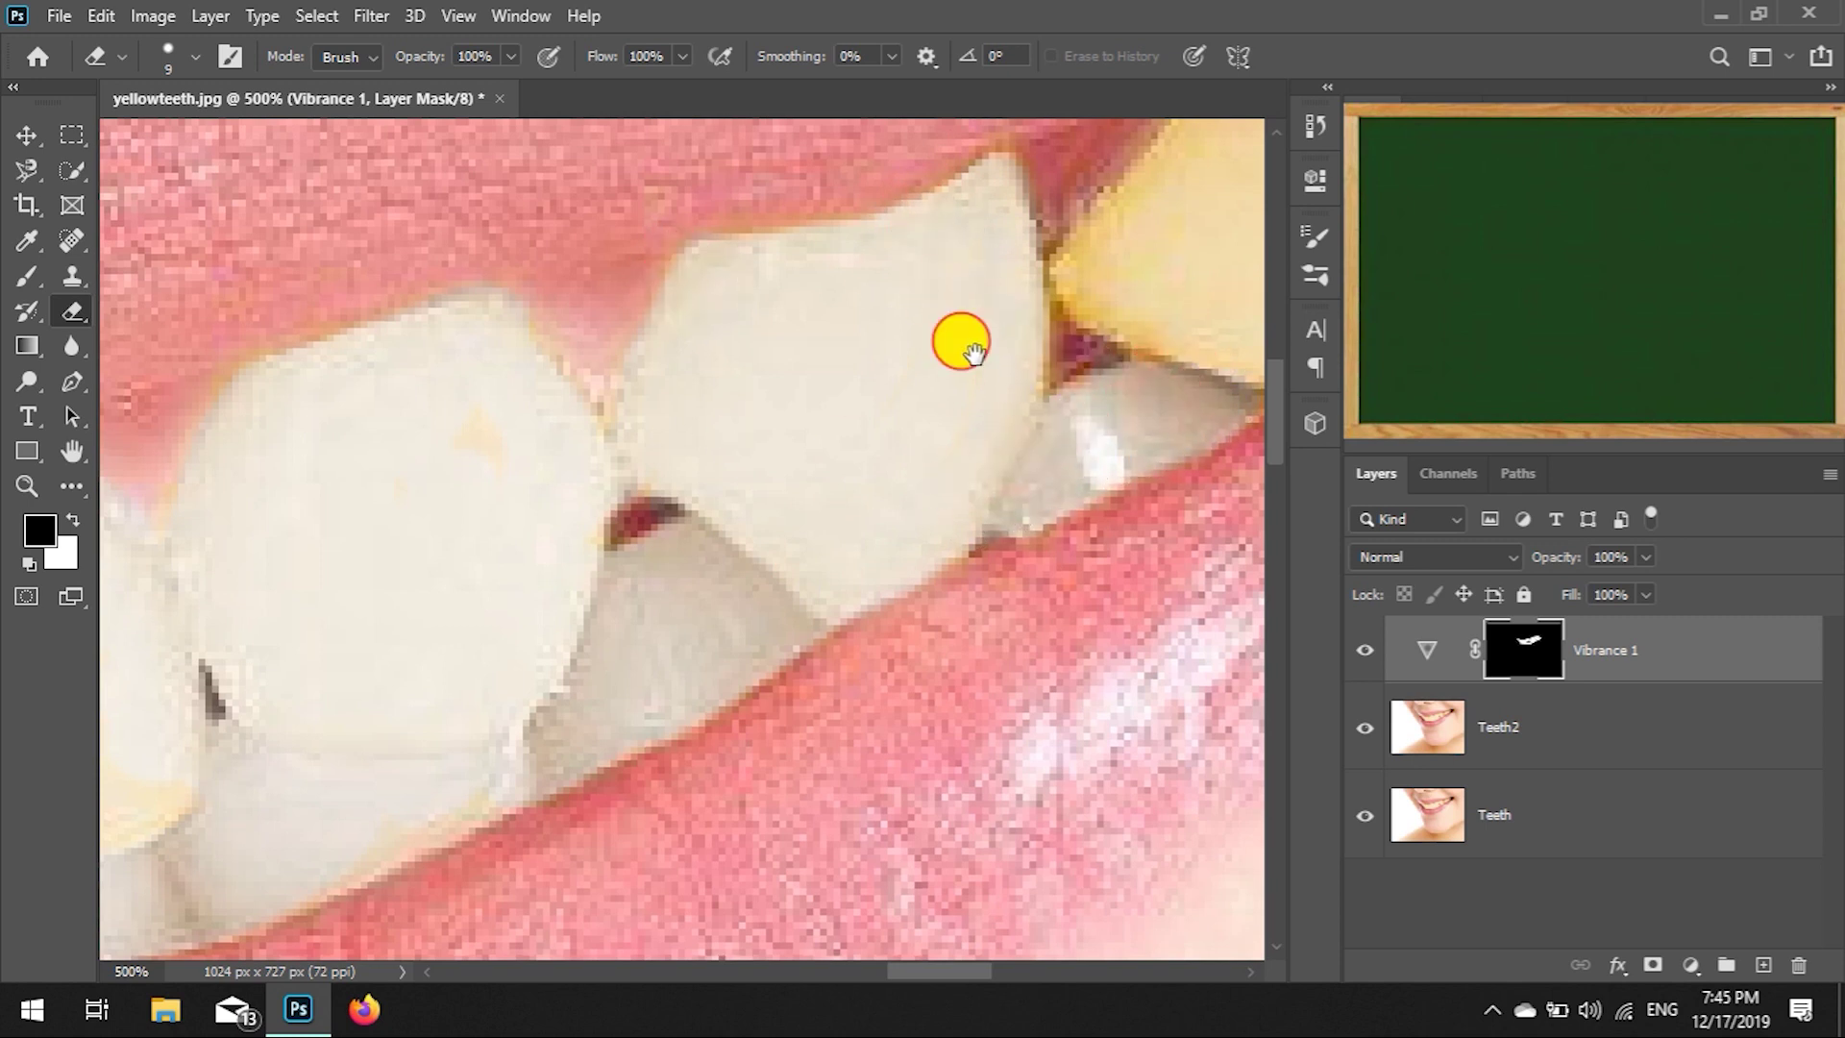
{"action": "left_click_drag", "start_coordinate": [972, 351], "coordinate": [588, 495]}
{"action": "mouse_move", "coordinate": [807, 317]}
{"action": "left_mouse_down"}
{"action": "mouse_move", "coordinate": [731, 480]}
{"action": "mouse_move", "coordinate": [836, 255]}
{"action": "mouse_move", "coordinate": [779, 272]}
{"action": "mouse_move", "coordinate": [730, 320]}
{"action": "left_mouse_up"}
Erase the mask over the central tooth, the right-hand tooth and the back tooth.
{"action": "mouse_move", "coordinate": [675, 441]}
{"action": "left_mouse_down"}
{"action": "mouse_move", "coordinate": [955, 384]}
{"action": "mouse_move", "coordinate": [816, 531]}
{"action": "mouse_move", "coordinate": [910, 478]}
{"action": "mouse_move", "coordinate": [950, 262]}
{"action": "left_mouse_up"}
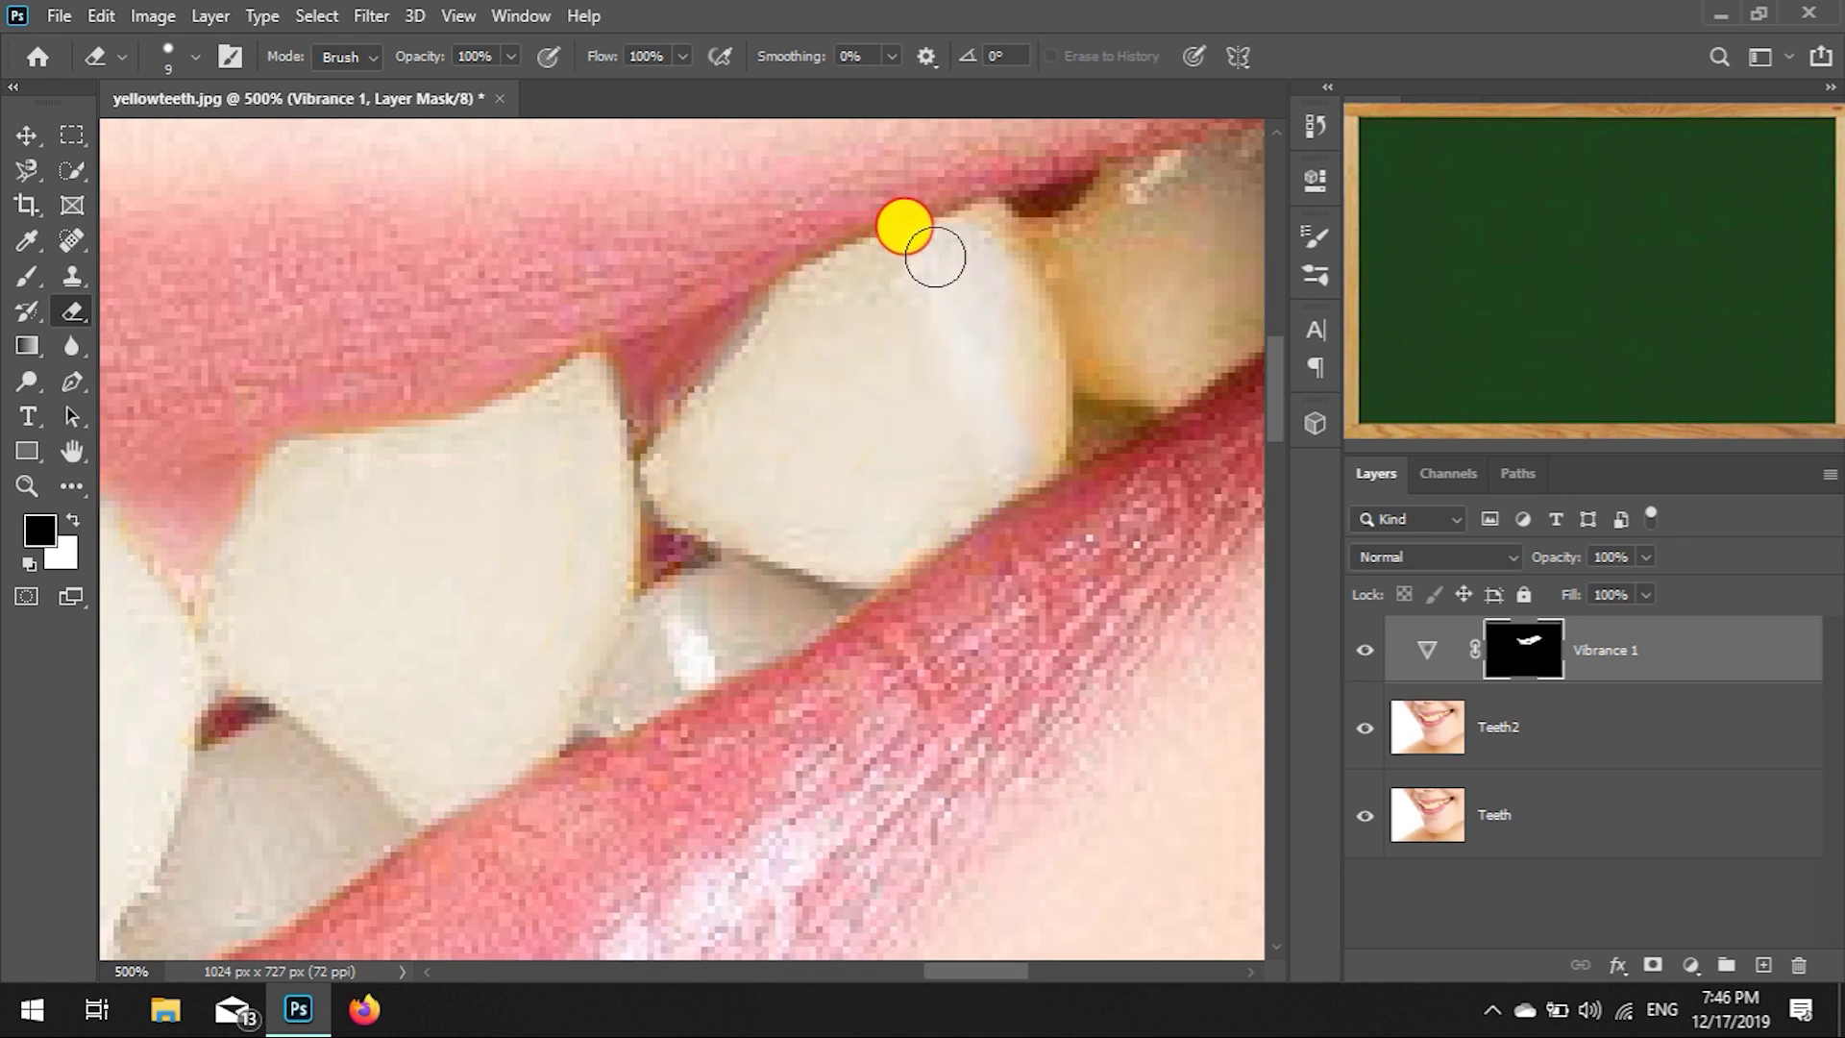
{"action": "mouse_move", "coordinate": [1032, 339]}
{"action": "left_mouse_down"}
{"action": "mouse_move", "coordinate": [879, 519]}
{"action": "mouse_move", "coordinate": [688, 611]}
{"action": "left_mouse_up"}
{"action": "mouse_move", "coordinate": [570, 557]}
{"action": "left_mouse_down"}
{"action": "mouse_move", "coordinate": [1058, 276]}
{"action": "mouse_move", "coordinate": [886, 379]}
{"action": "mouse_move", "coordinate": [812, 400]}
{"action": "mouse_move", "coordinate": [836, 481]}
{"action": "left_mouse_up"}
{"action": "mouse_move", "coordinate": [925, 536]}
{"action": "left_mouse_down"}
{"action": "mouse_move", "coordinate": [853, 436]}
{"action": "mouse_move", "coordinate": [913, 365]}
{"action": "left_mouse_up"}
{"action": "mouse_move", "coordinate": [1061, 338]}
{"action": "left_mouse_down"}
{"action": "mouse_move", "coordinate": [1105, 379]}
{"action": "mouse_move", "coordinate": [1038, 321]}
{"action": "mouse_move", "coordinate": [1067, 391]}
{"action": "mouse_move", "coordinate": [931, 445]}
{"action": "mouse_move", "coordinate": [834, 579]}
{"action": "mouse_move", "coordinate": [953, 447]}
{"action": "mouse_move", "coordinate": [636, 478]}
{"action": "left_mouse_up"}
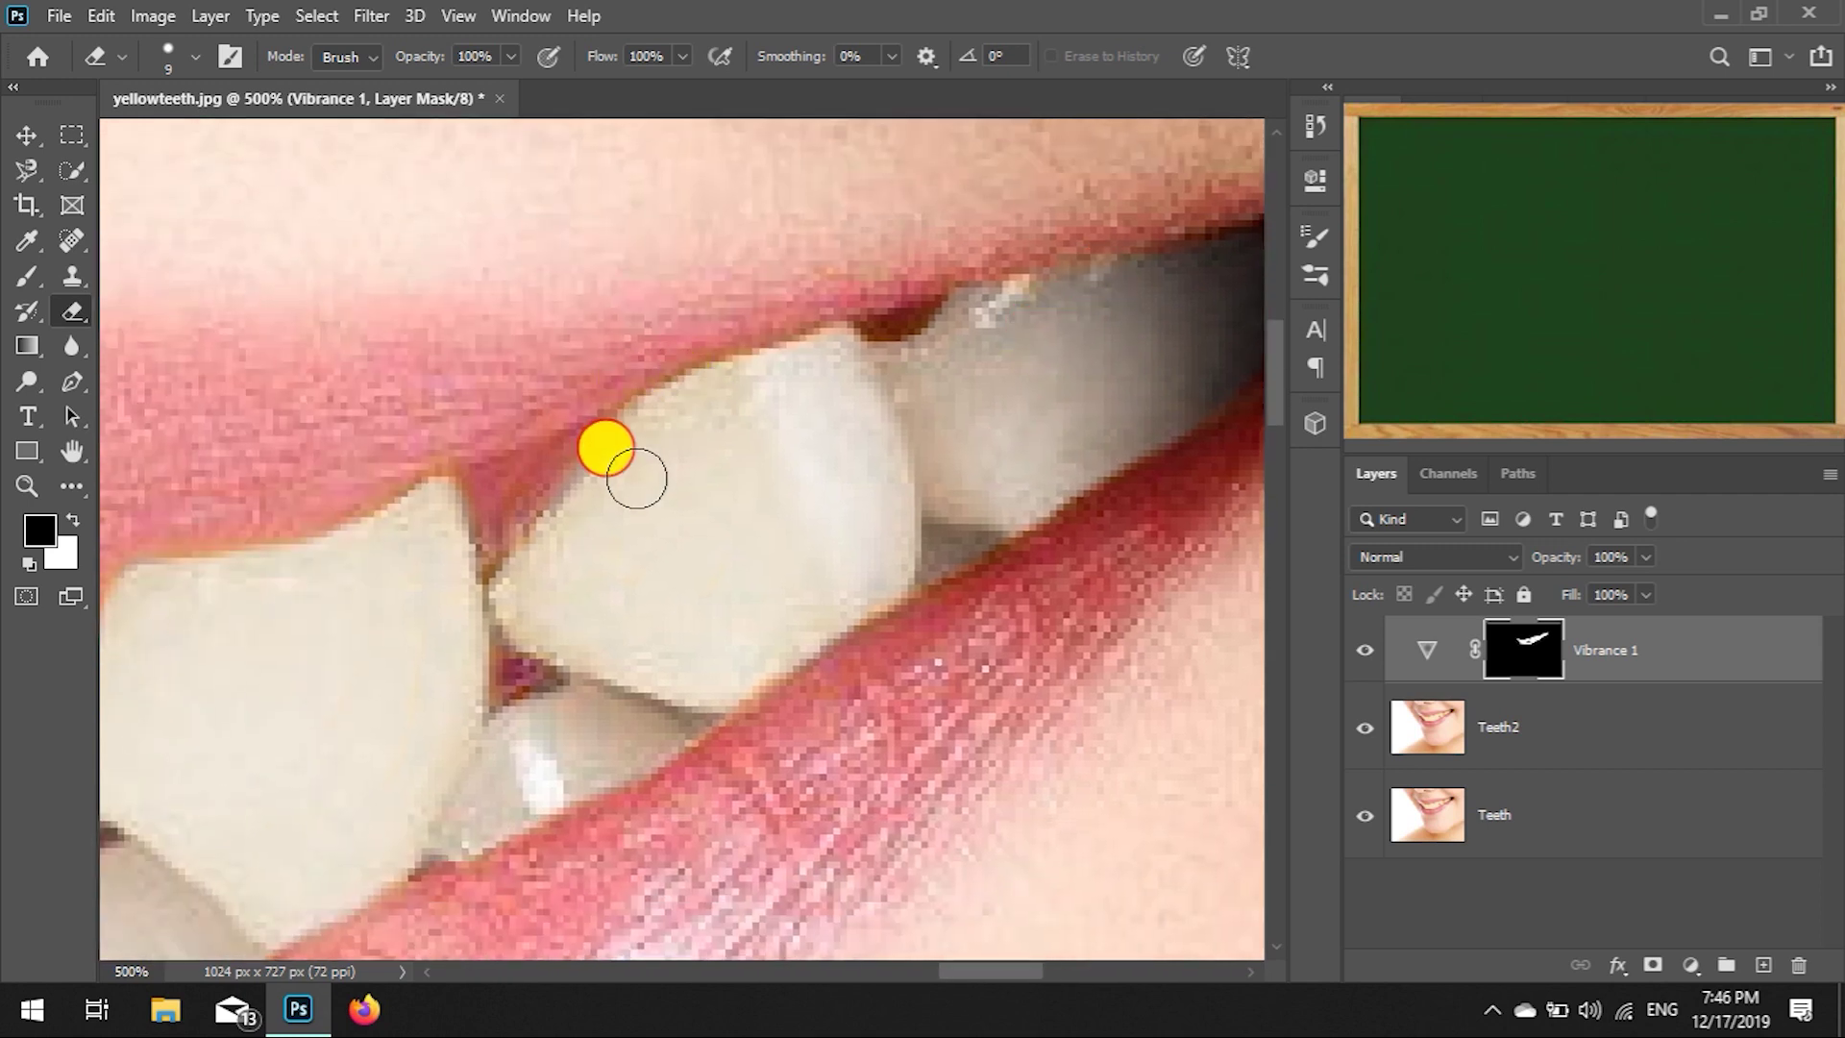
Touch up the front tooth edge, then zoom out to see the whole photo.
{"action": "left_click_drag", "start_coordinate": [496, 556], "coordinate": [806, 435]}
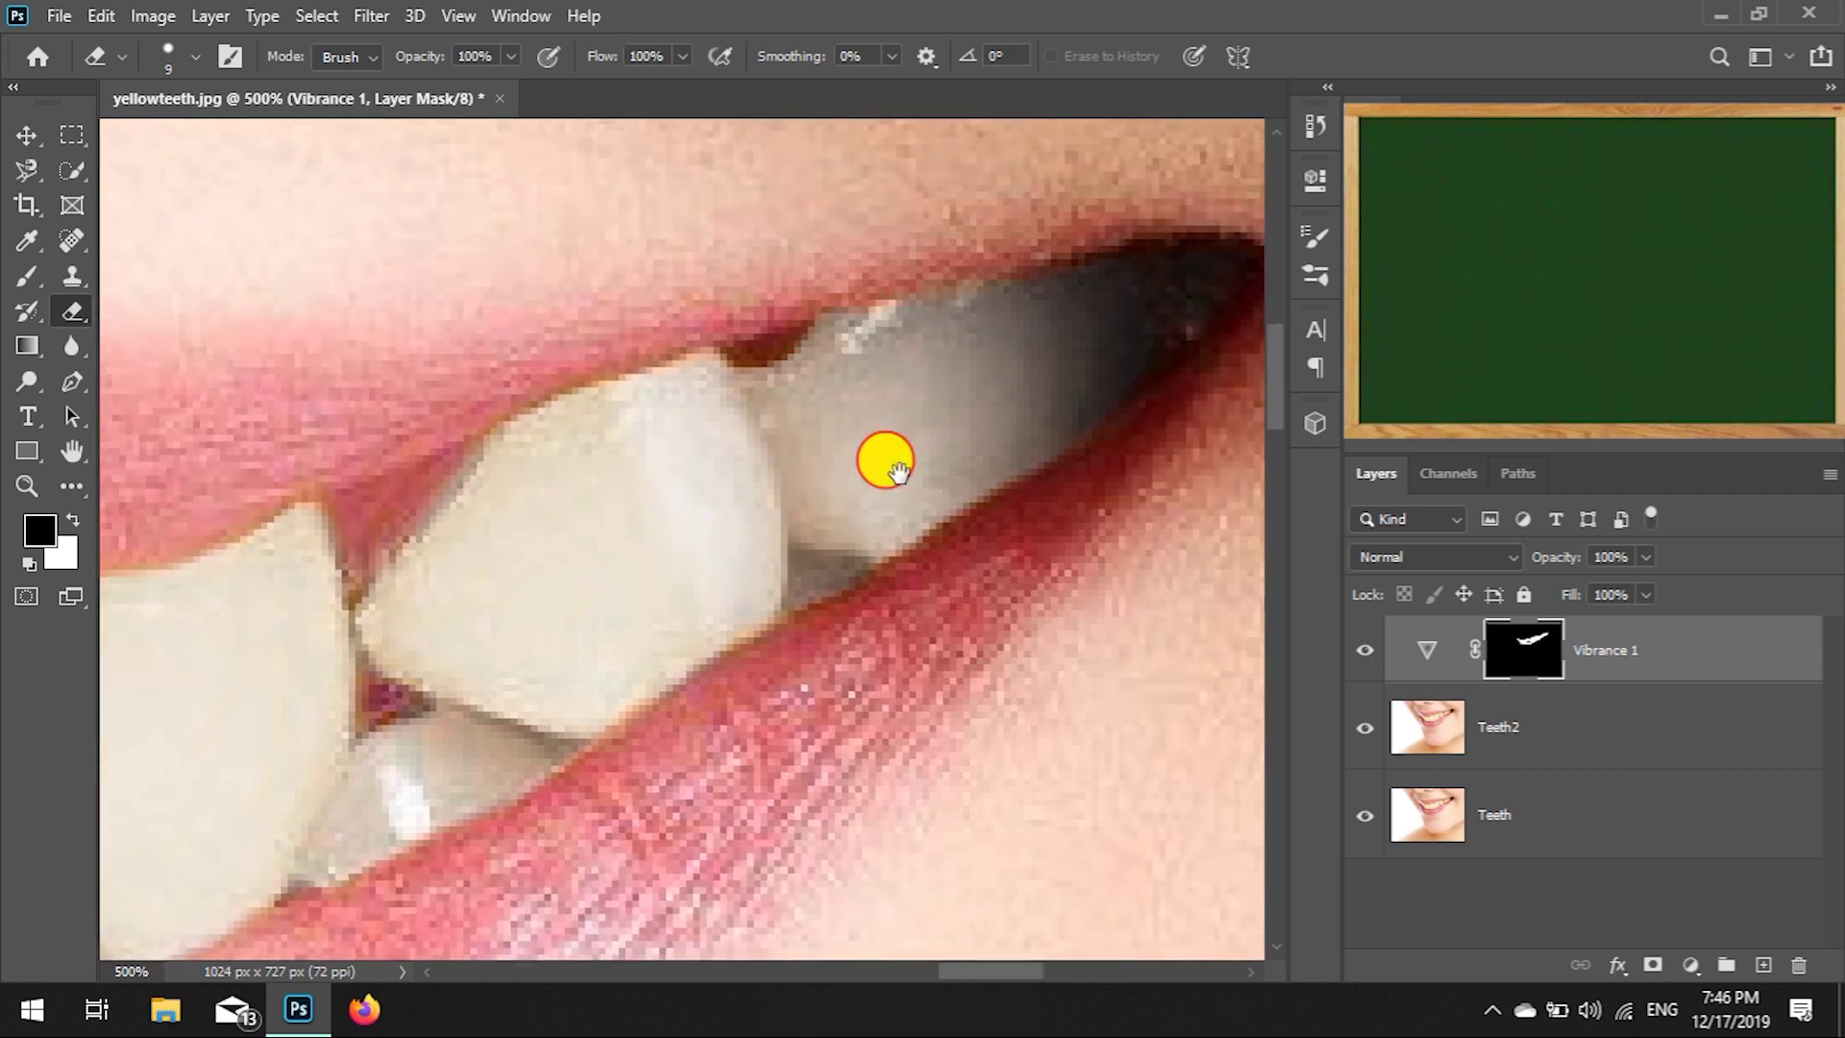
{"action": "left_click_drag", "start_coordinate": [733, 536], "coordinate": [669, 327]}
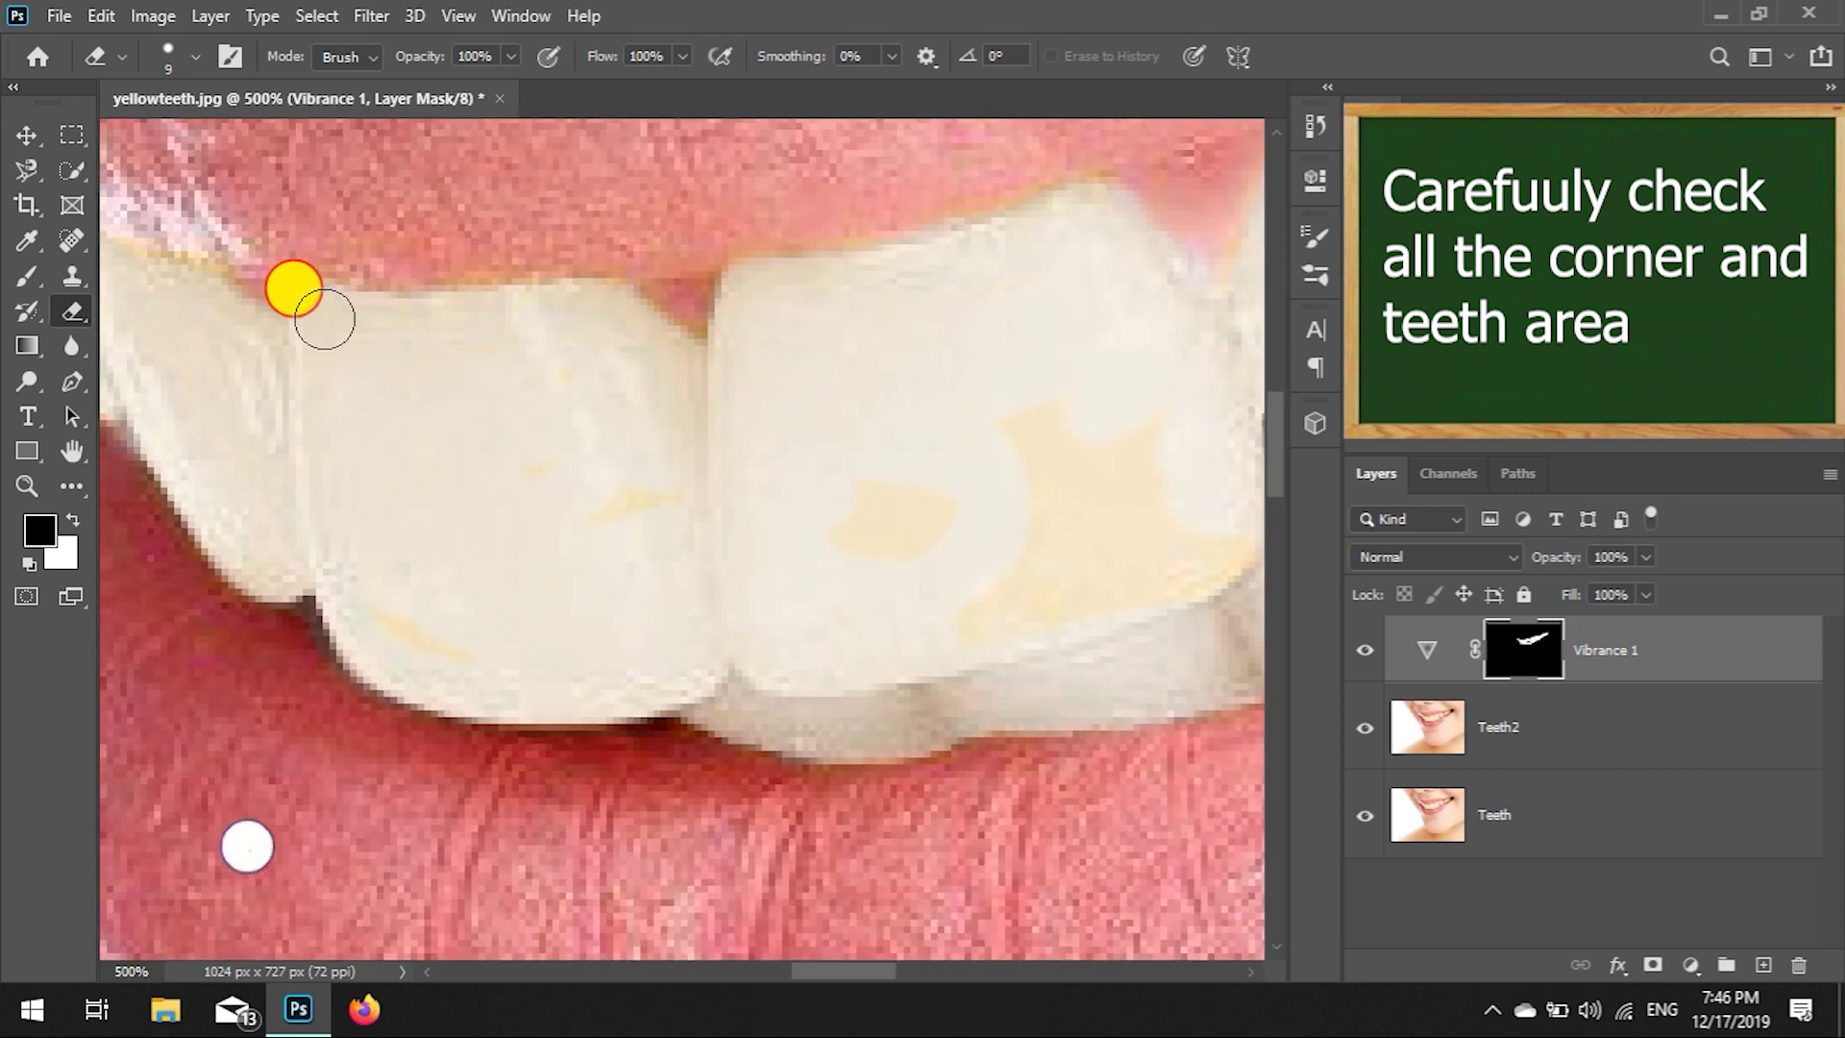
{"action": "mouse_move", "coordinate": [321, 317]}
{"action": "left_mouse_down"}
{"action": "mouse_move", "coordinate": [613, 317]}
{"action": "mouse_move", "coordinate": [791, 276]}
{"action": "mouse_move", "coordinate": [546, 314]}
{"action": "mouse_move", "coordinate": [858, 437]}
{"action": "mouse_move", "coordinate": [535, 206]}
{"action": "mouse_move", "coordinate": [557, 391]}
{"action": "mouse_move", "coordinate": [651, 530]}
{"action": "mouse_move", "coordinate": [423, 203]}
{"action": "left_mouse_up"}
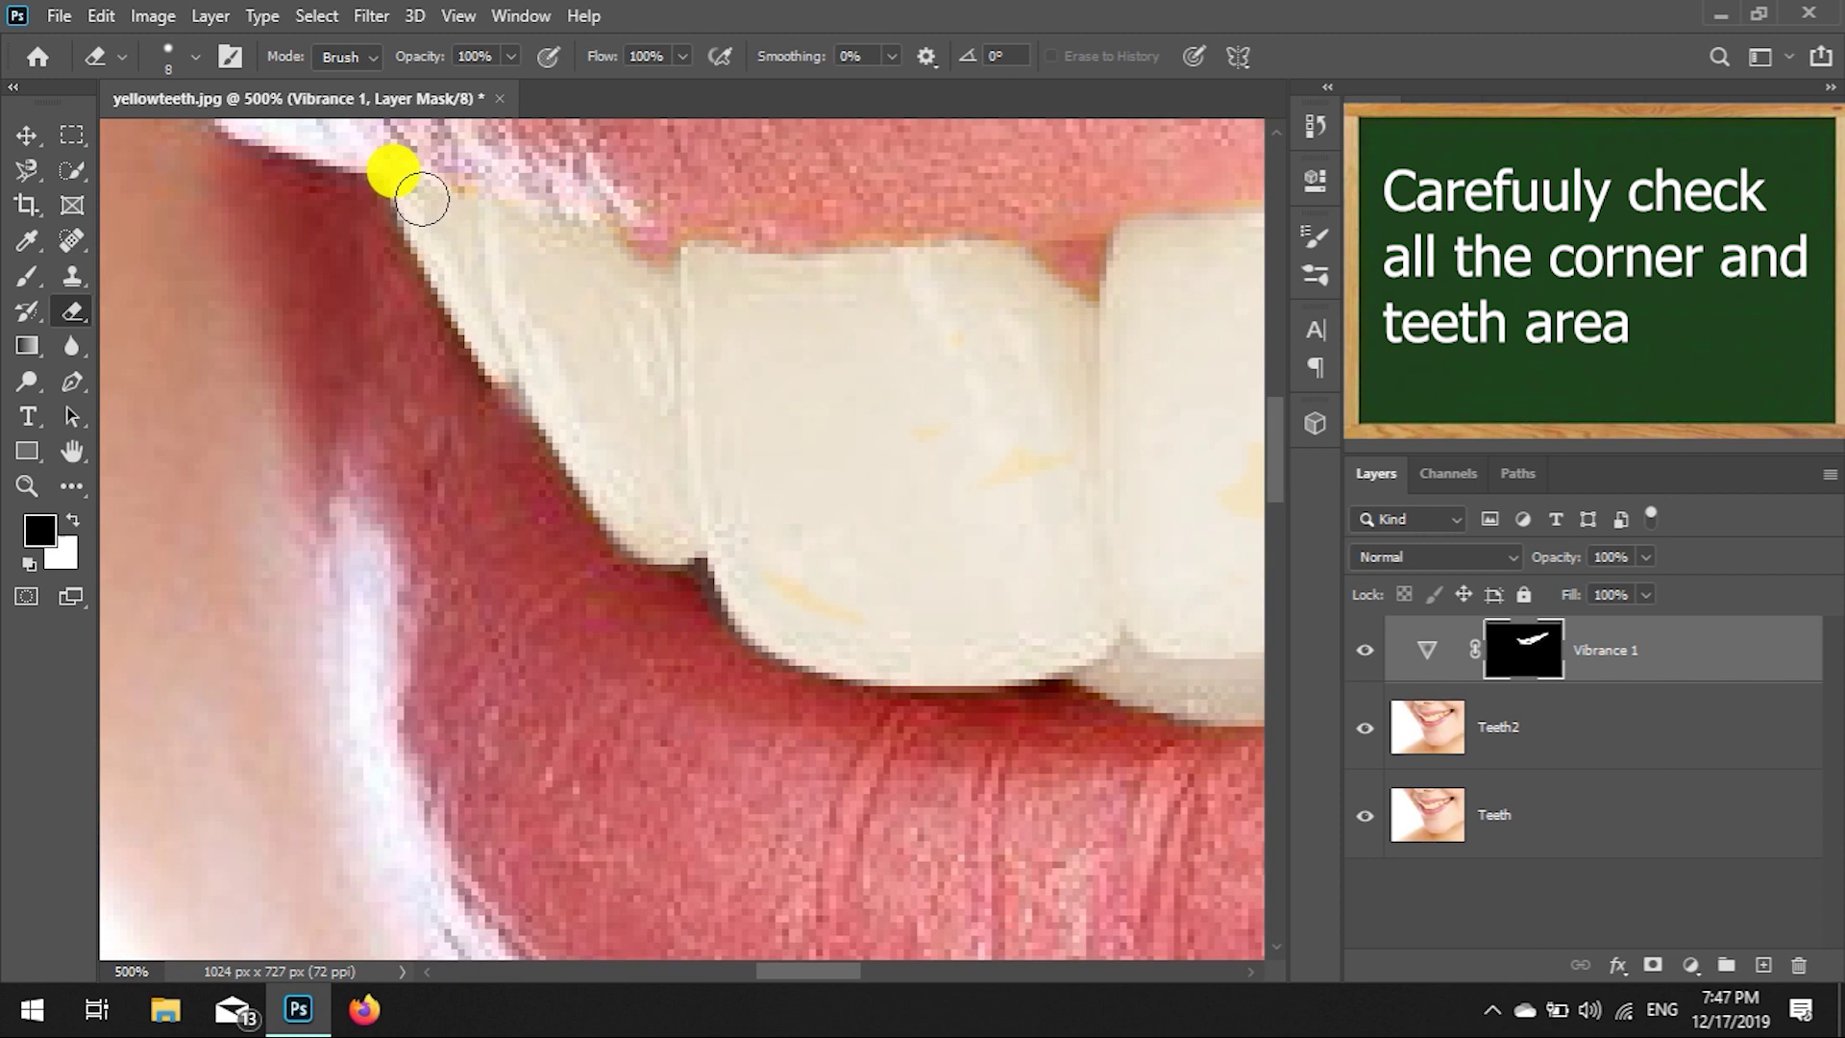
{"action": "key", "text": "ctrl+minus"}
{"action": "key", "text": "ctrl+minus"}
{"action": "key", "text": "ctrl+minus"}
{"action": "key", "text": "ctrl+minus"}
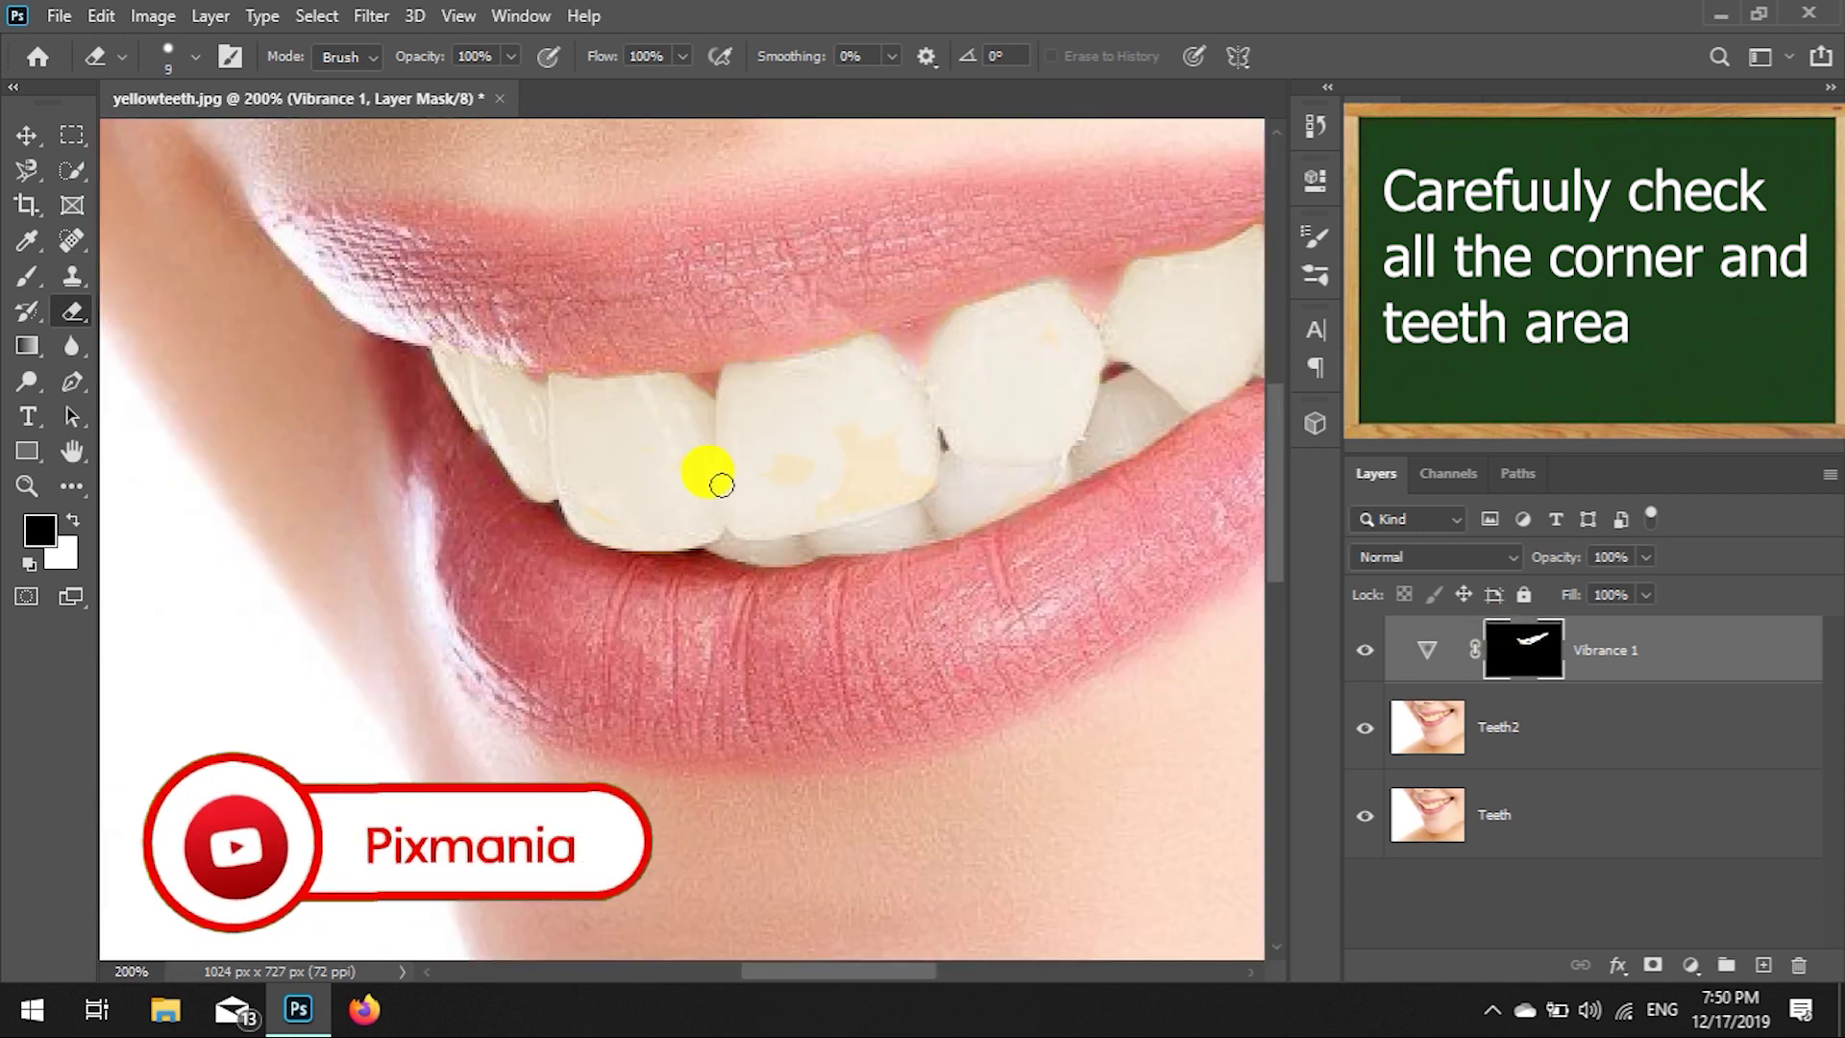
Erase the mask over the leftover yellow patches on the left-side teeth.
{"action": "mouse_move", "coordinate": [721, 483]}
{"action": "left_mouse_down"}
{"action": "mouse_move", "coordinate": [692, 449]}
{"action": "mouse_move", "coordinate": [605, 511]}
{"action": "mouse_move", "coordinate": [852, 461]}
{"action": "mouse_move", "coordinate": [915, 430]}
{"action": "mouse_move", "coordinate": [791, 508]}
{"action": "left_mouse_up"}
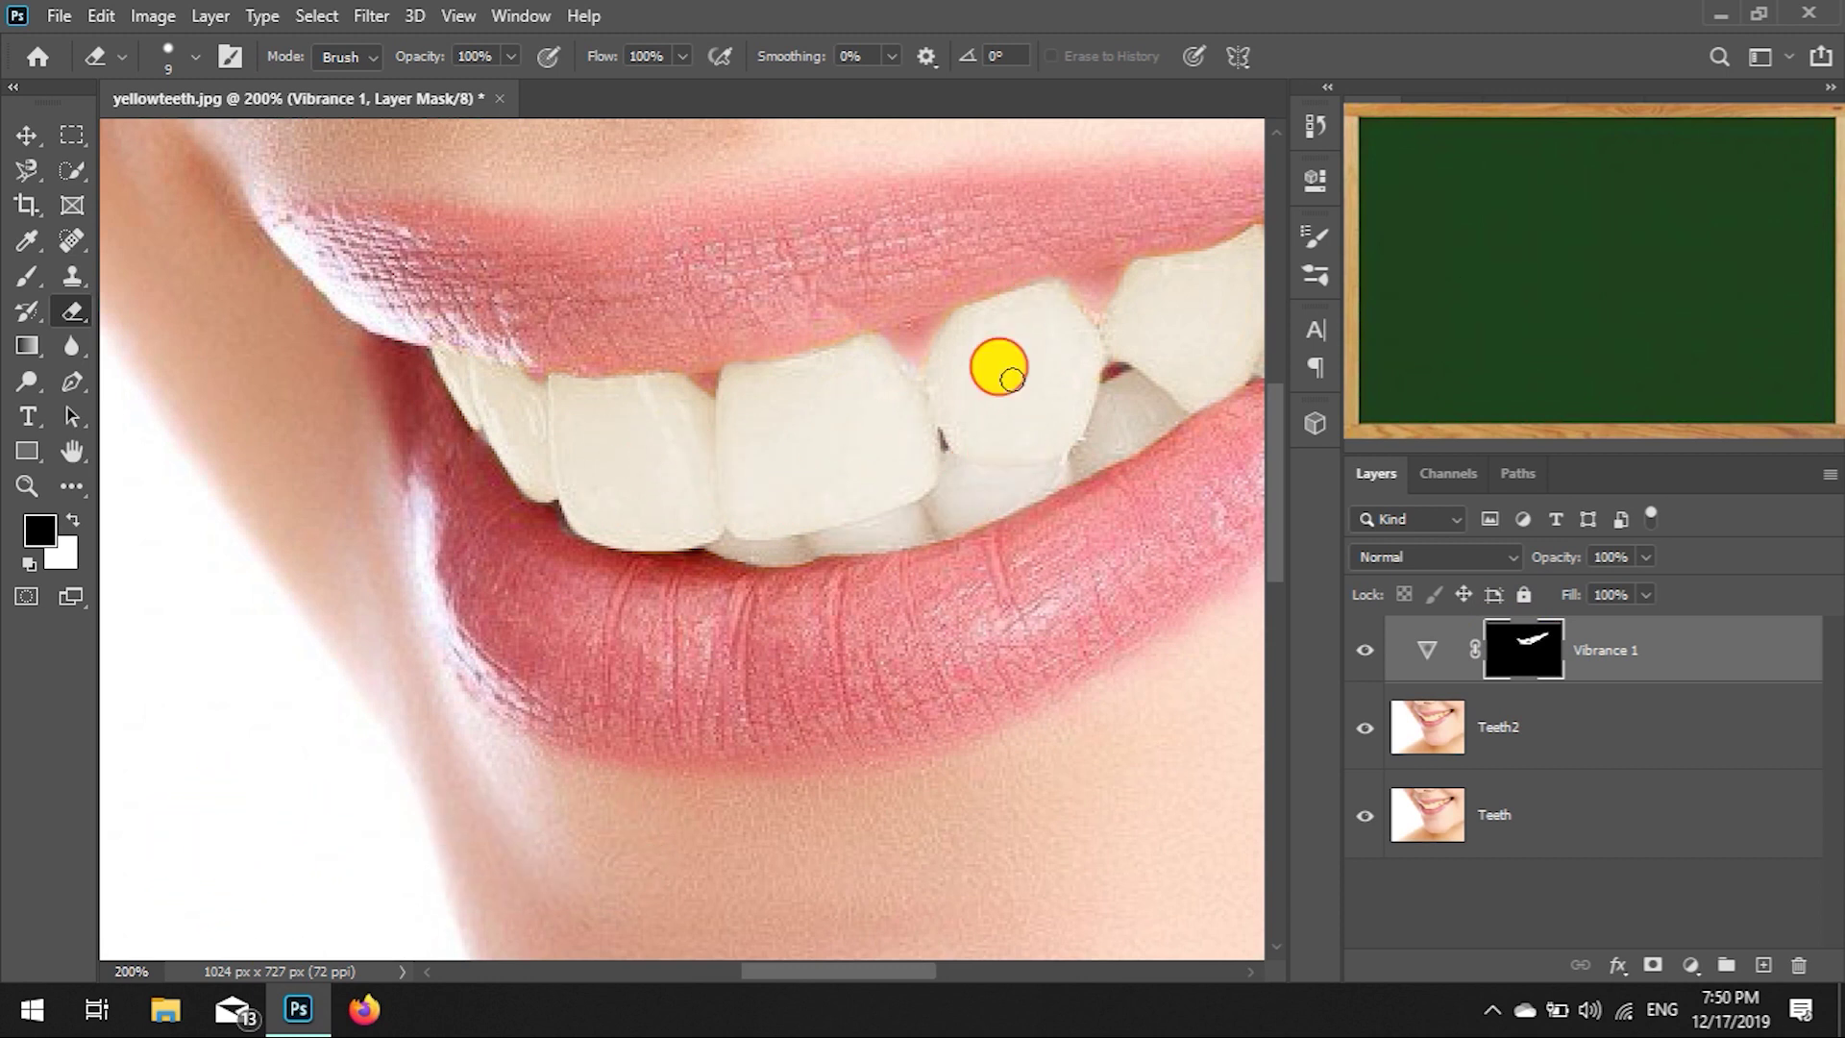
{"action": "left_click_drag", "start_coordinate": [802, 971], "coordinate": [857, 975]}
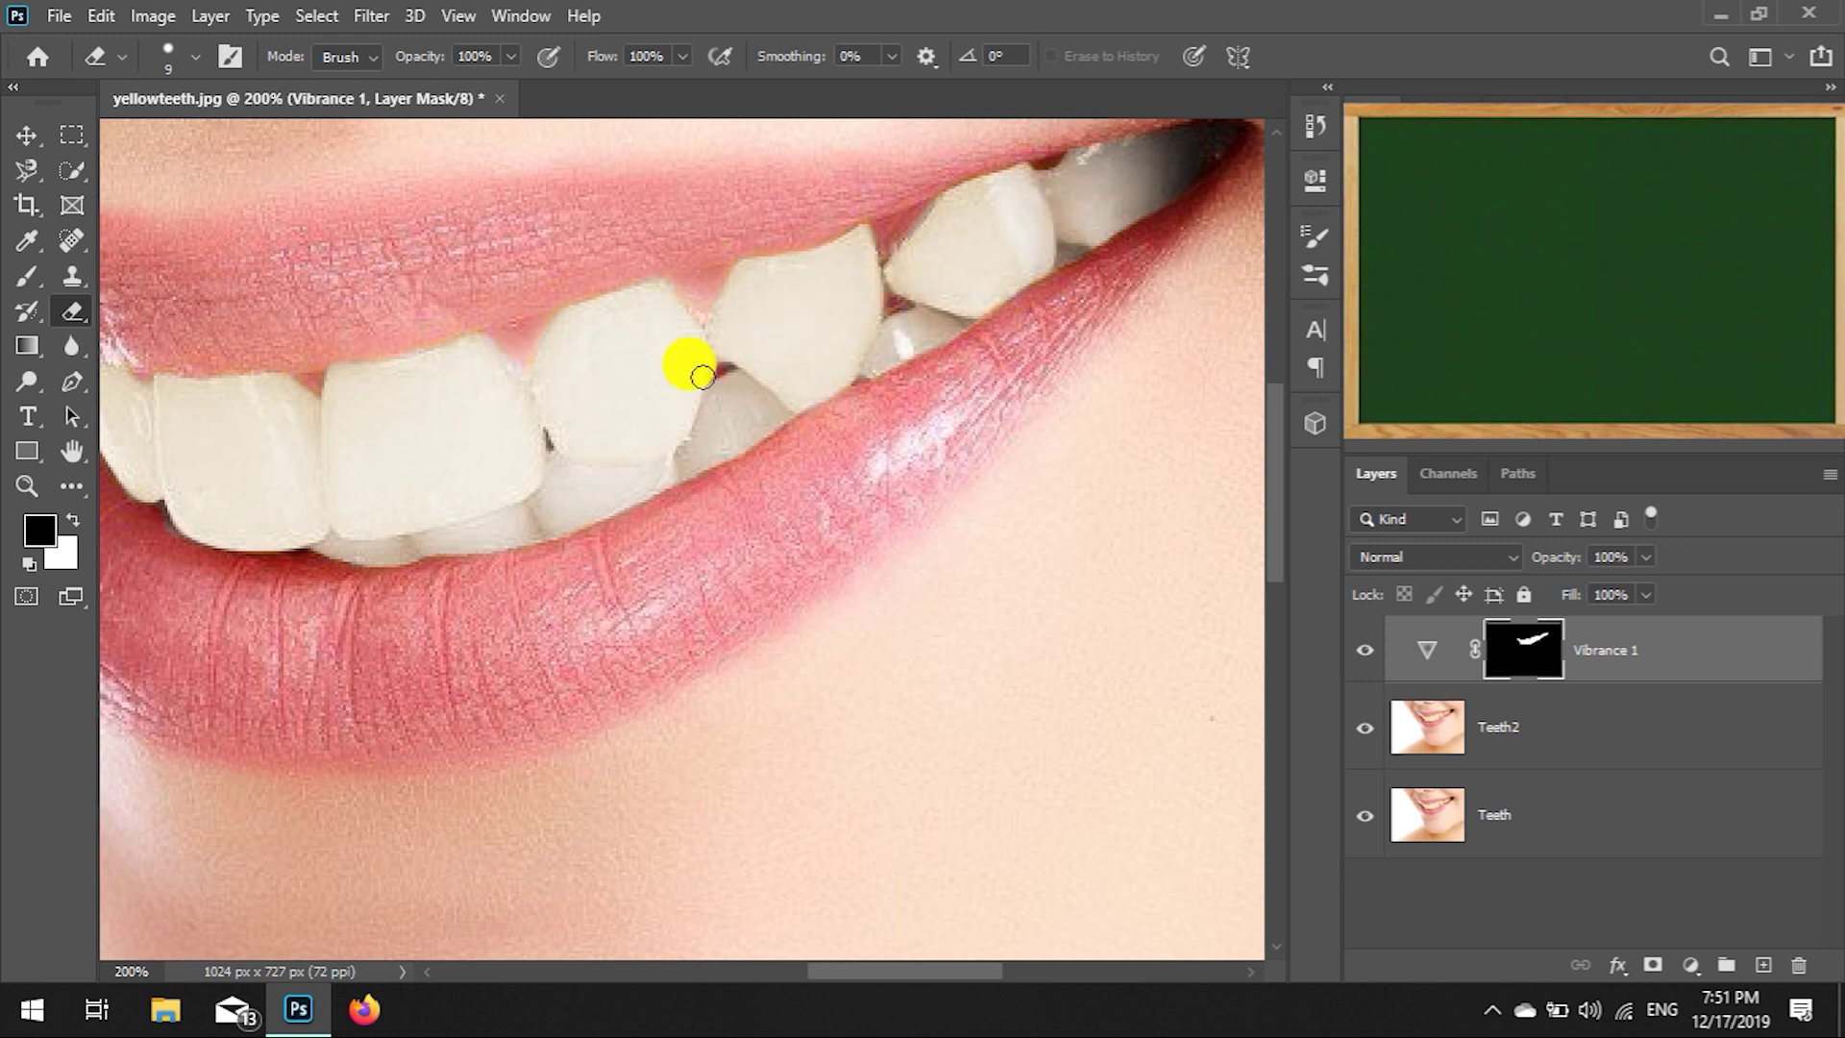
Lower Vibrance 1 to -70 and toggle the layer to compare before and after.
{"action": "double_click", "coordinate": [1420, 653]}
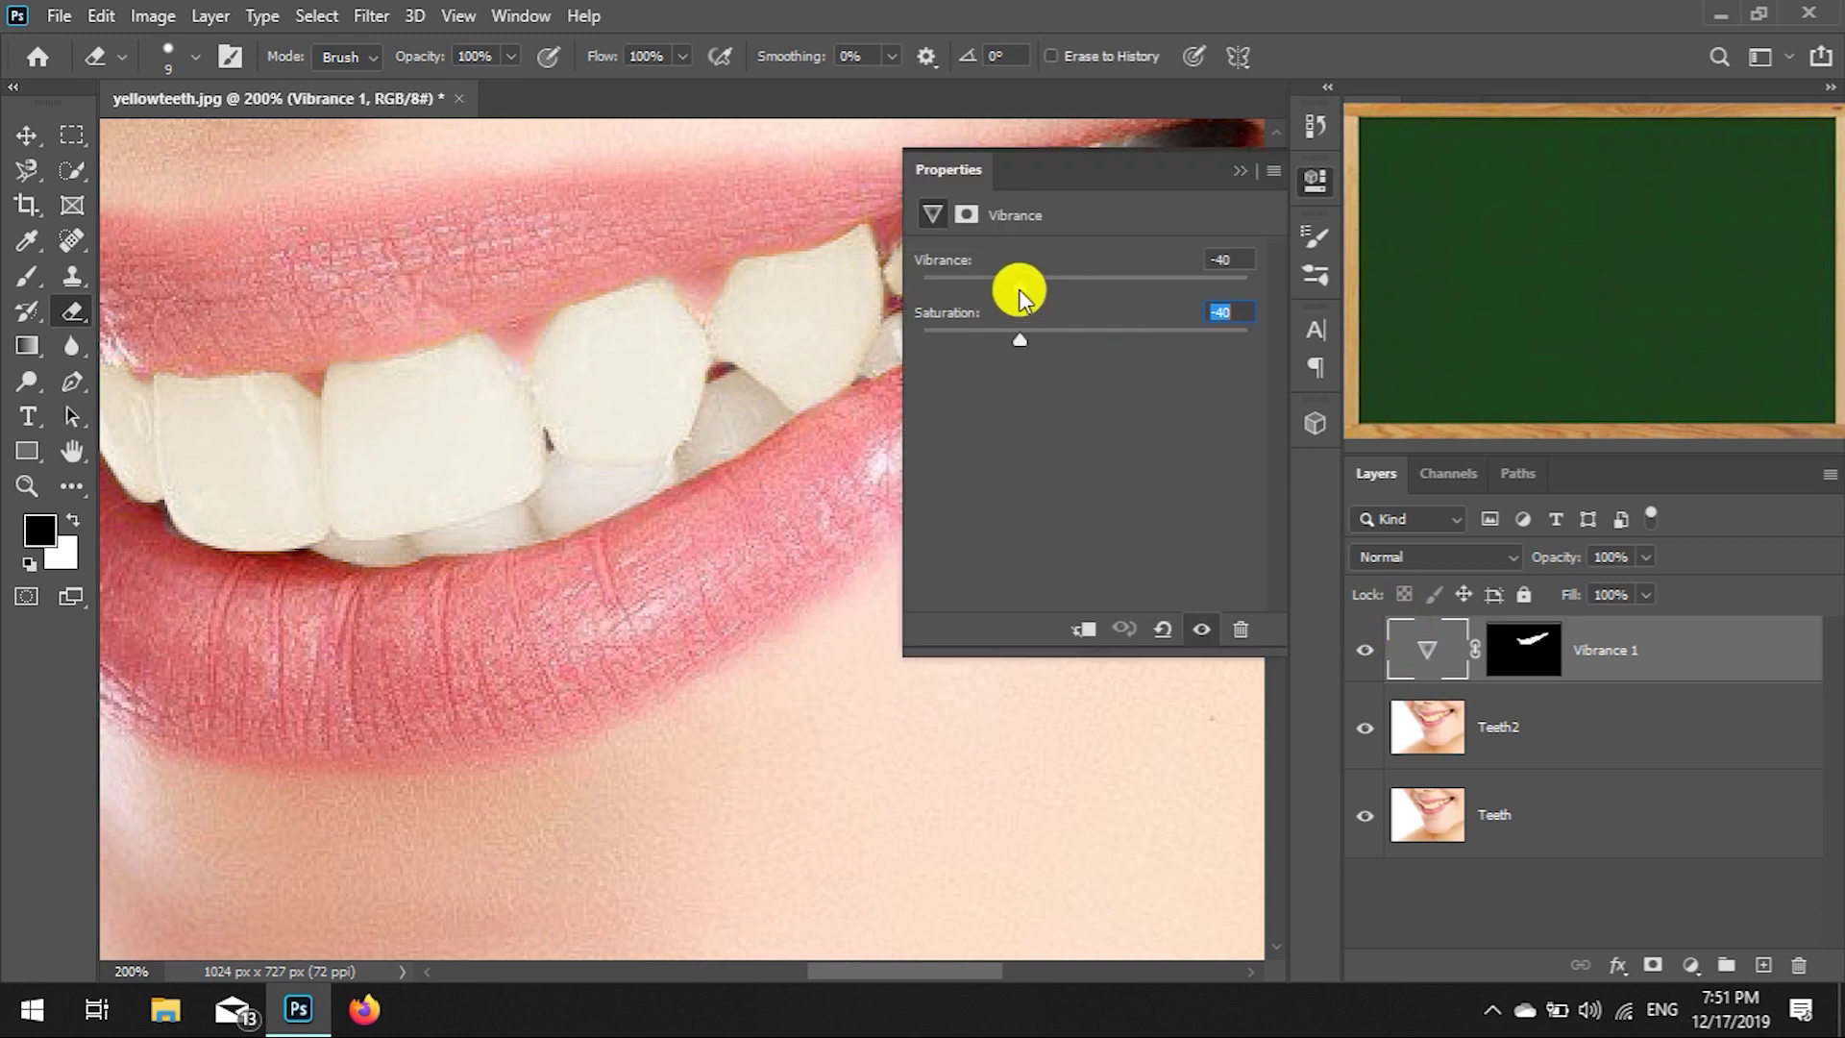
{"action": "left_click_drag", "start_coordinate": [1006, 290], "coordinate": [982, 296]}
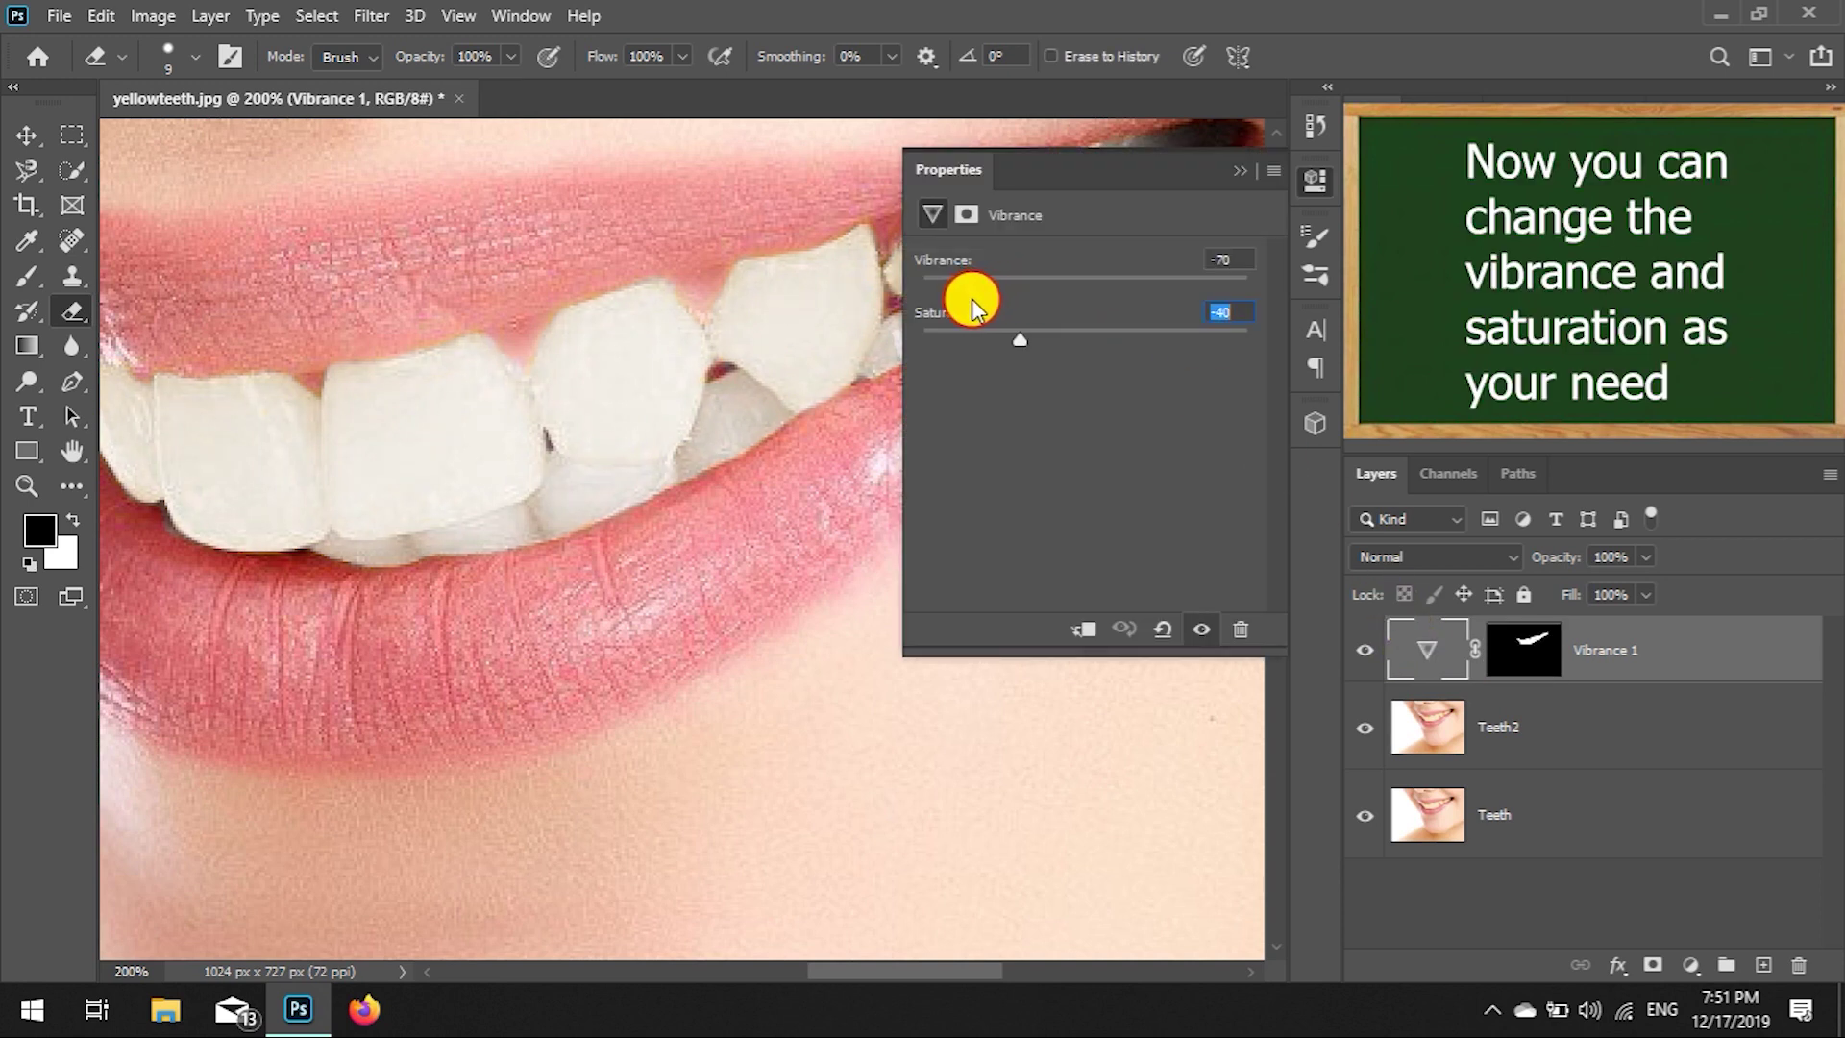
{"action": "left_click", "coordinate": [1237, 179]}
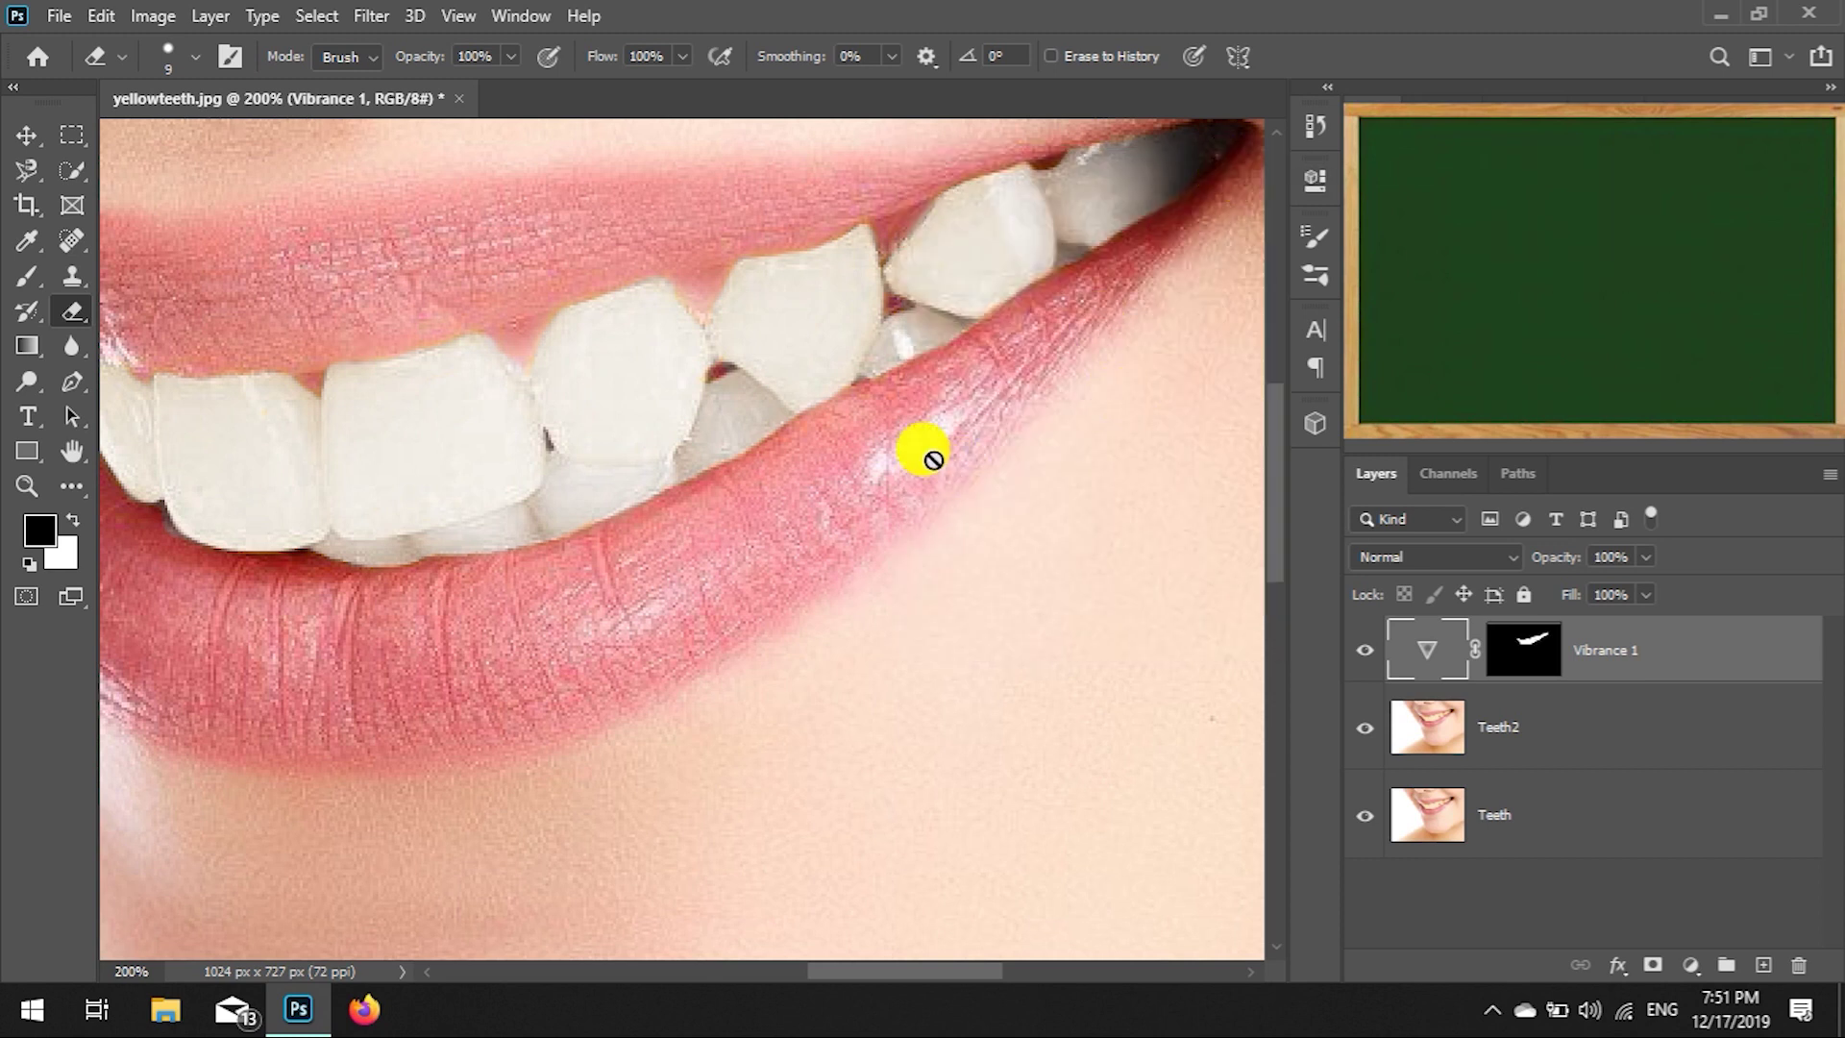
{"action": "scroll", "coordinate": [932, 457], "scroll_direction": "down", "scroll_amount": 1}
{"action": "scroll", "coordinate": [932, 457], "scroll_direction": "down", "scroll_amount": 1}
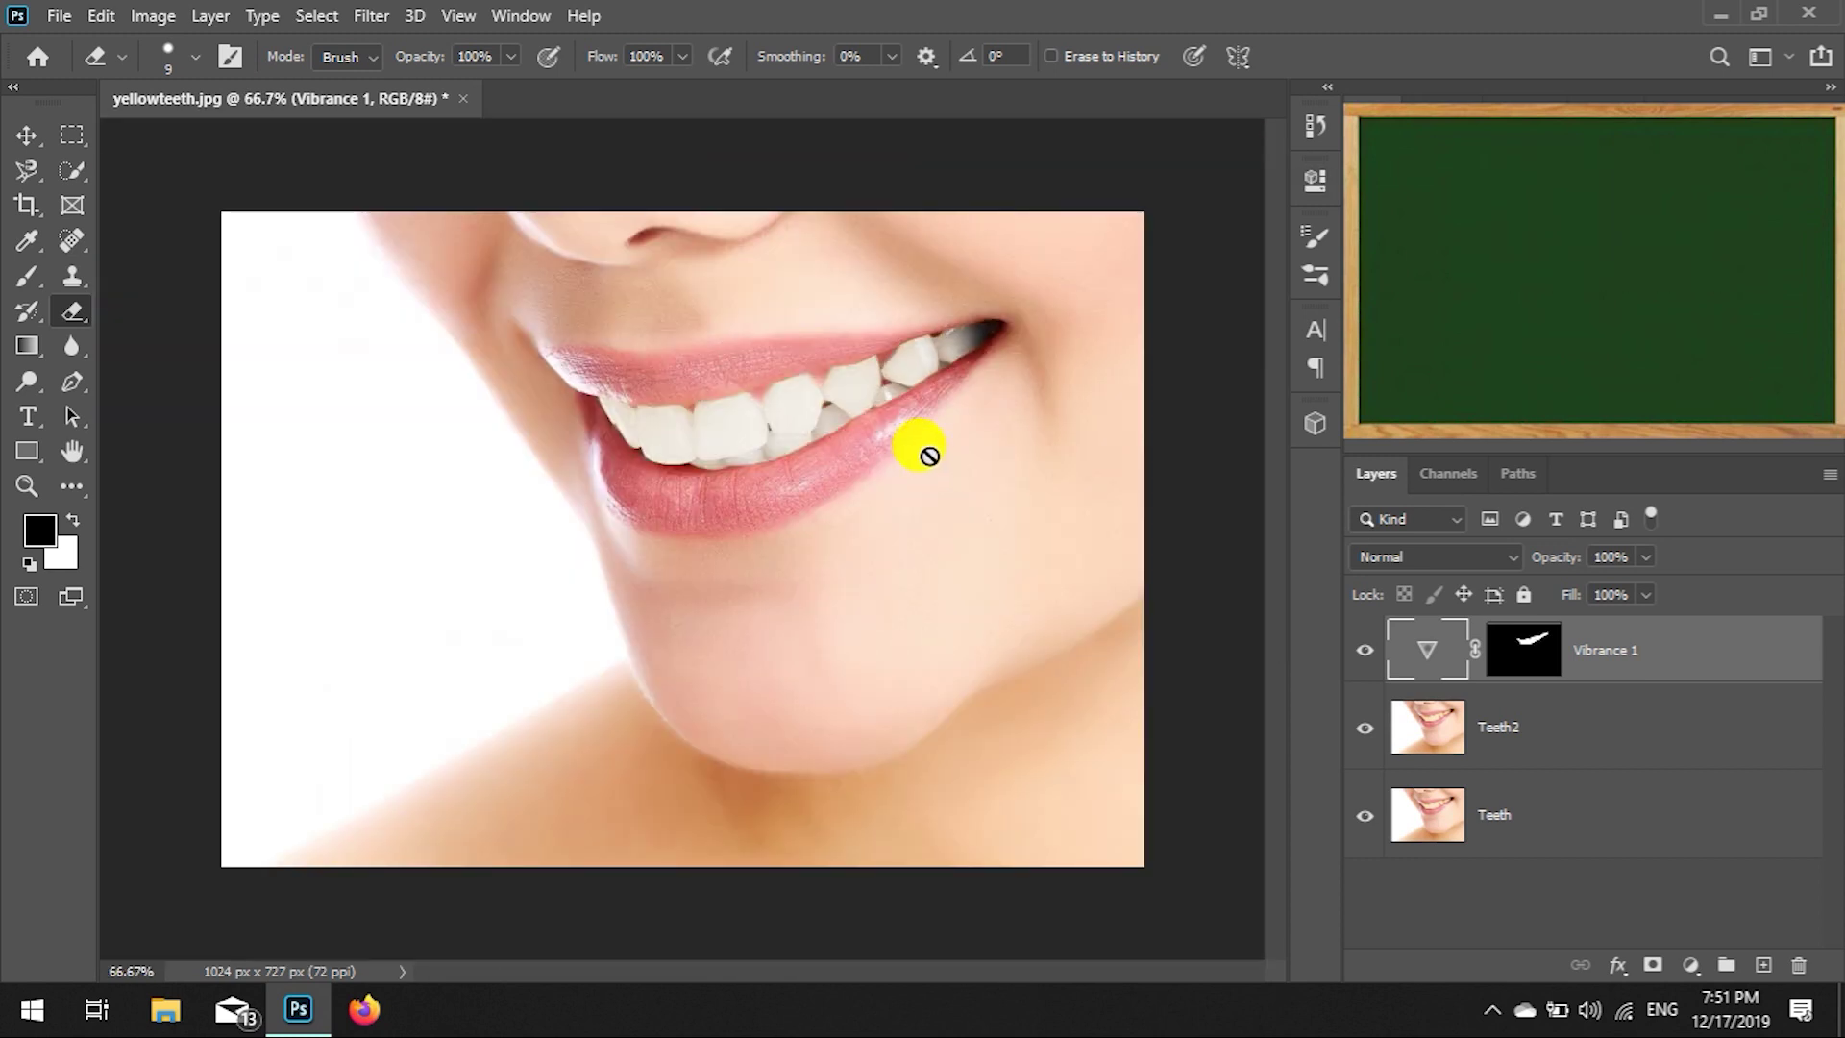
{"action": "left_click", "coordinate": [1367, 657]}
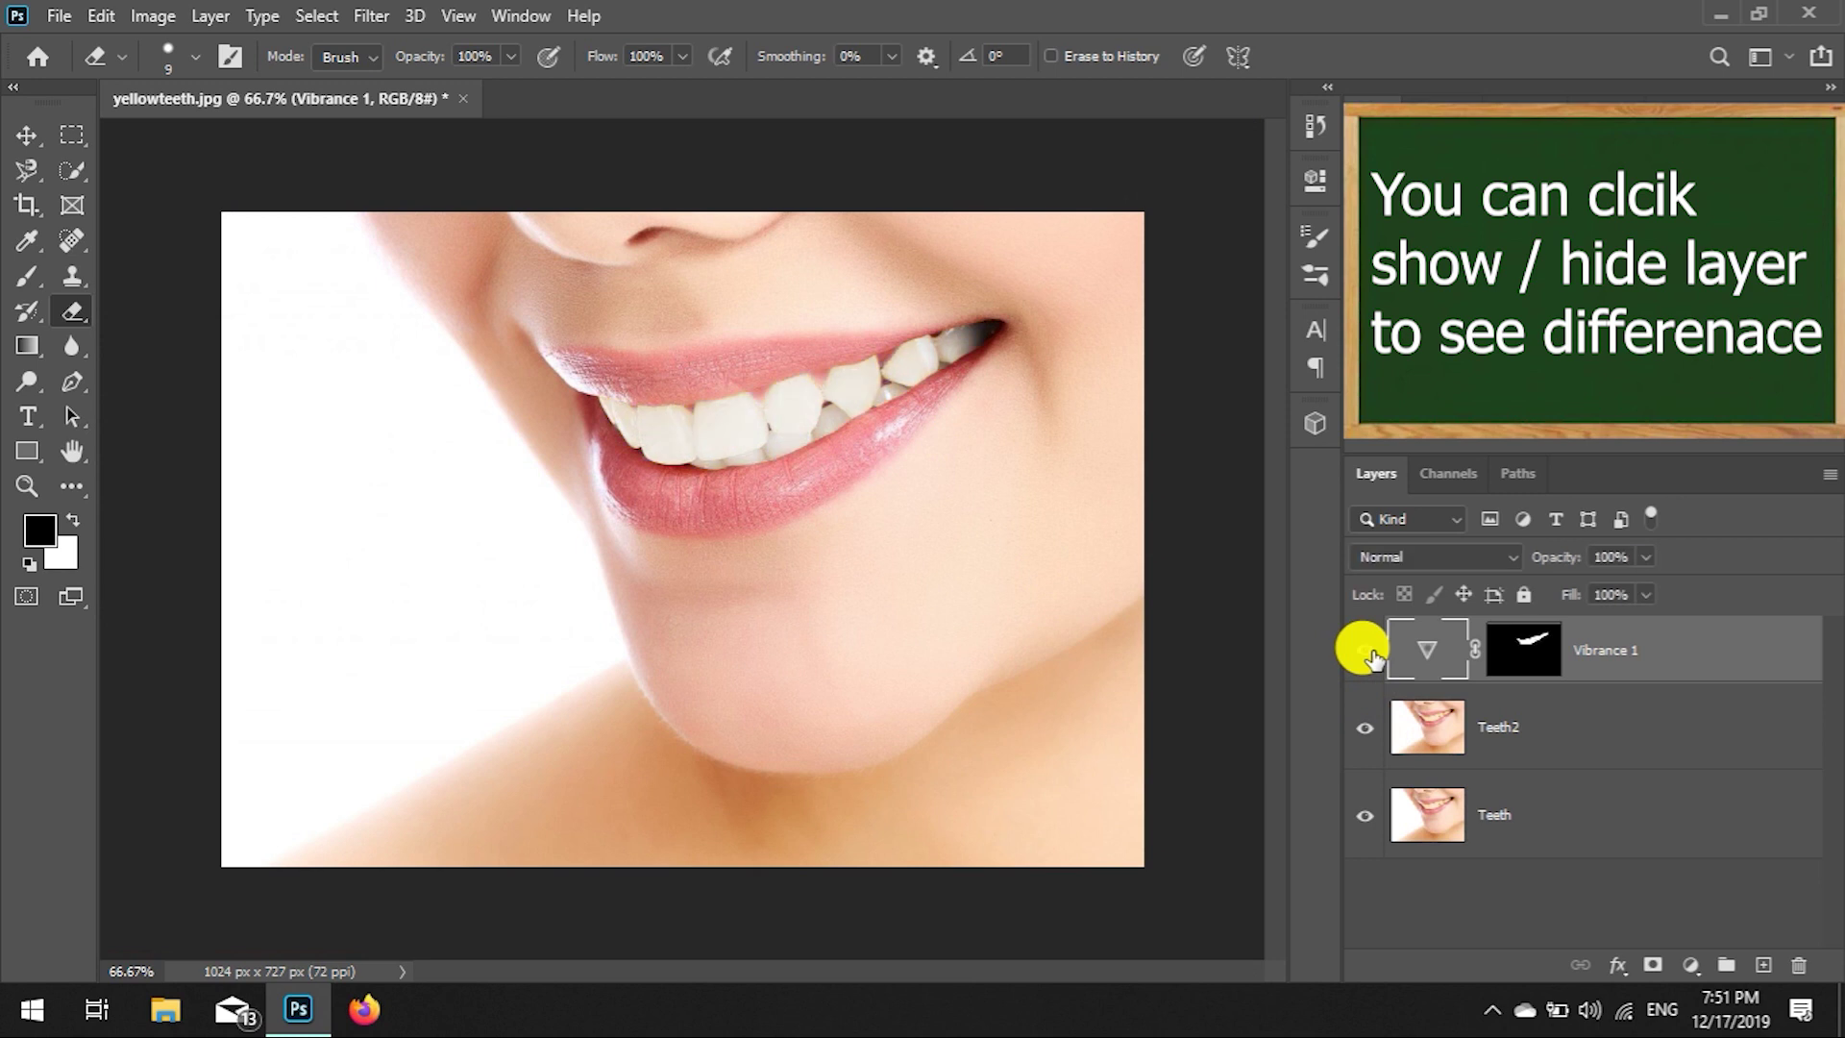
{"action": "left_click", "coordinate": [1369, 659]}
Set Vibrance 1 Saturation to -30 and turn the layer back on.
{"action": "double_click", "coordinate": [1424, 659]}
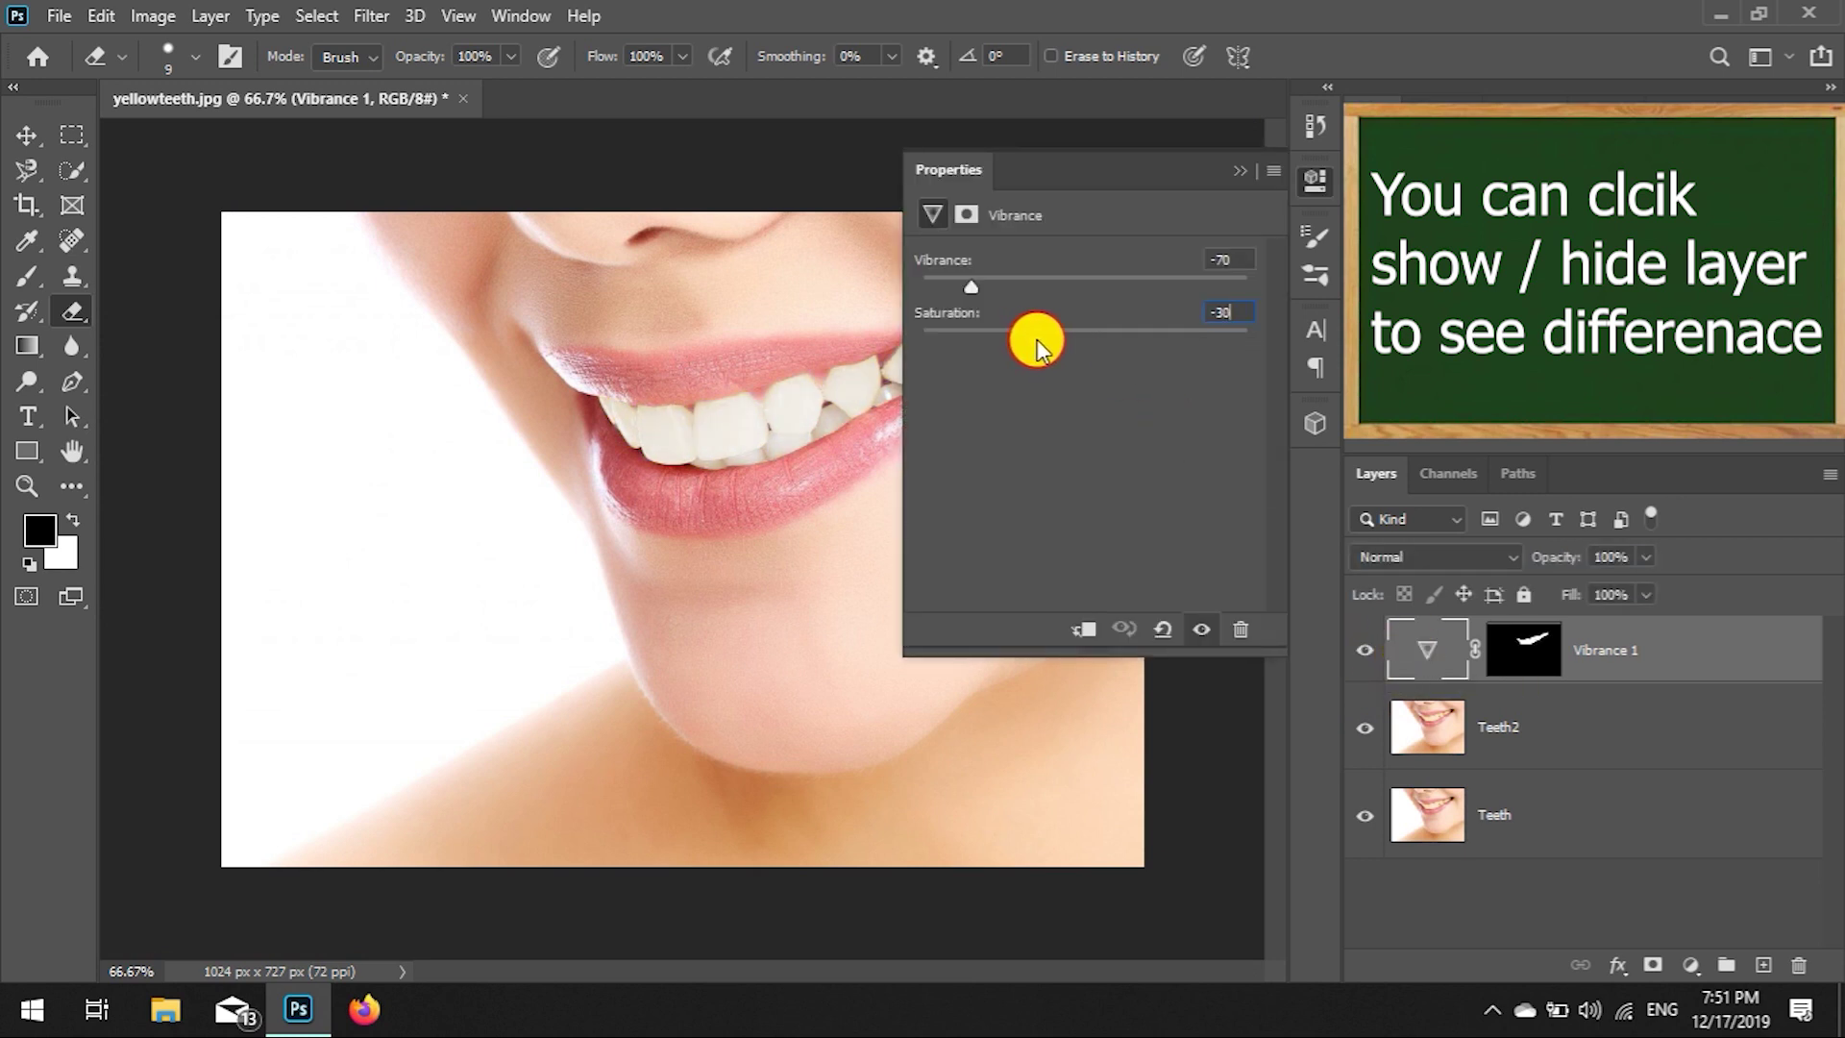
{"action": "key", "text": "Return"}
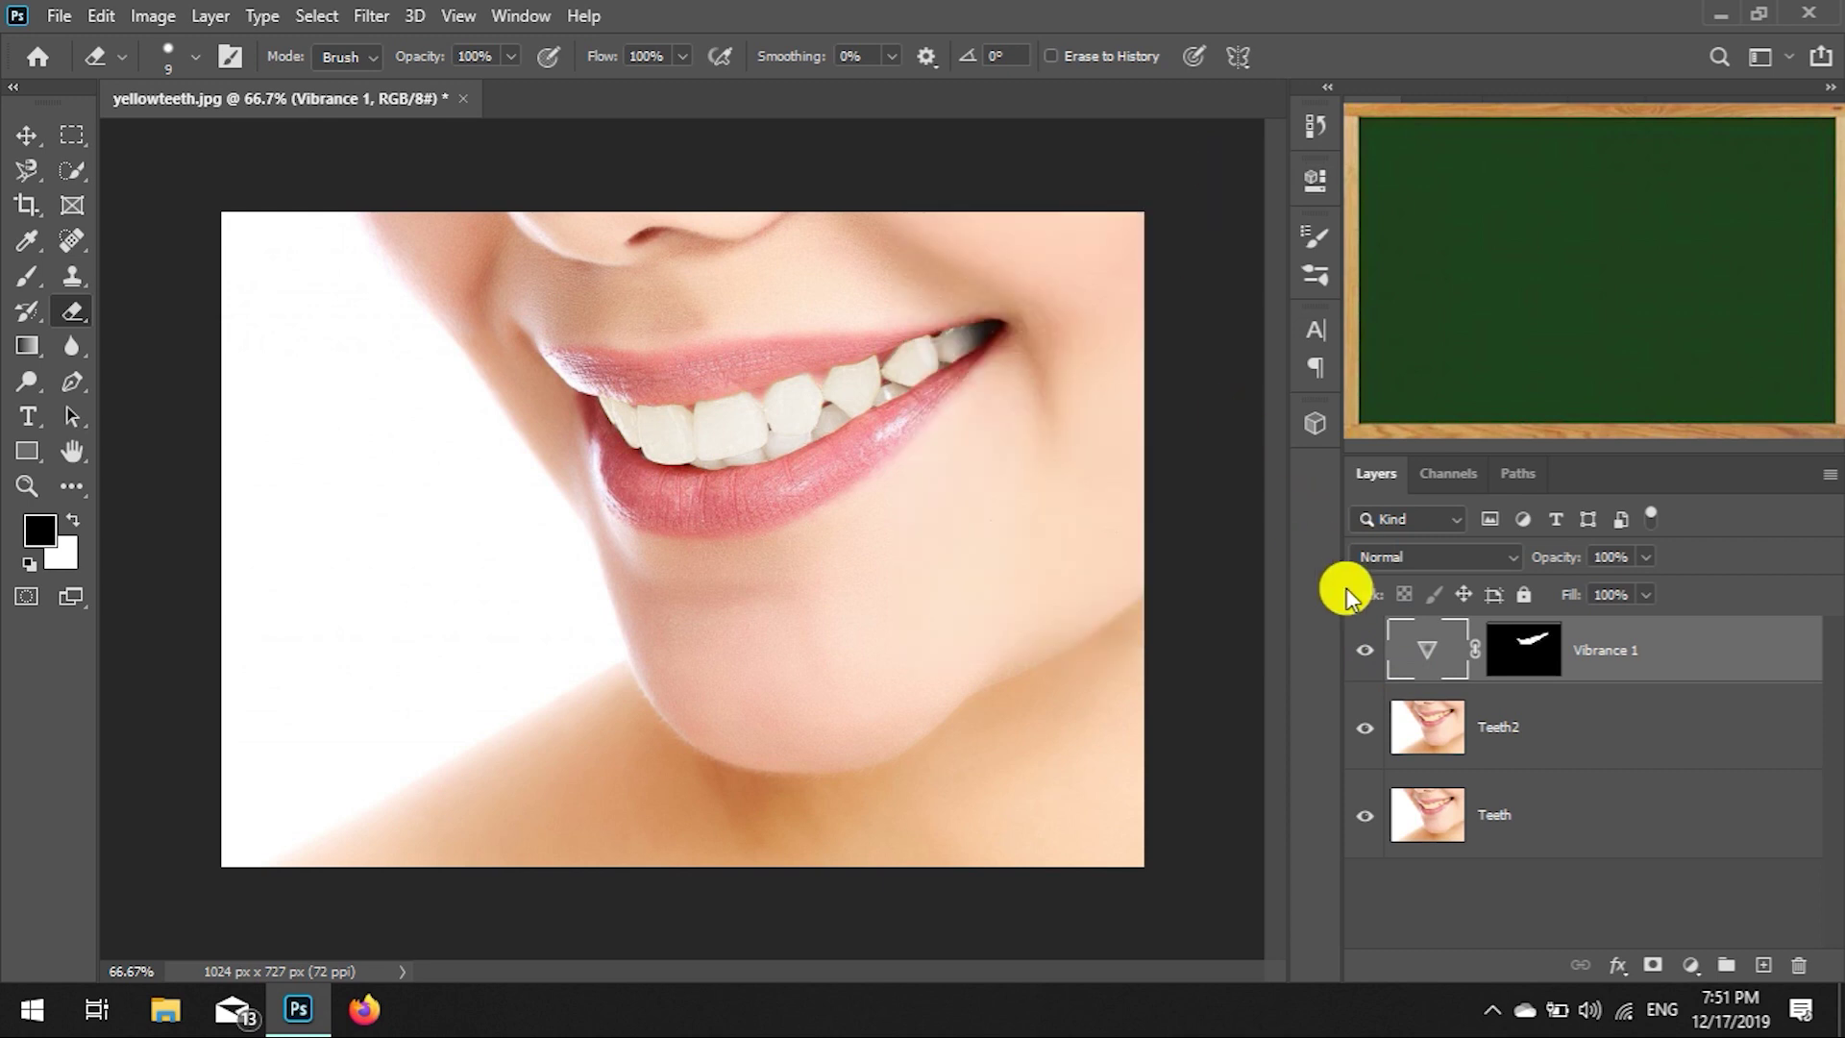
{"action": "left_click", "coordinate": [1366, 654]}
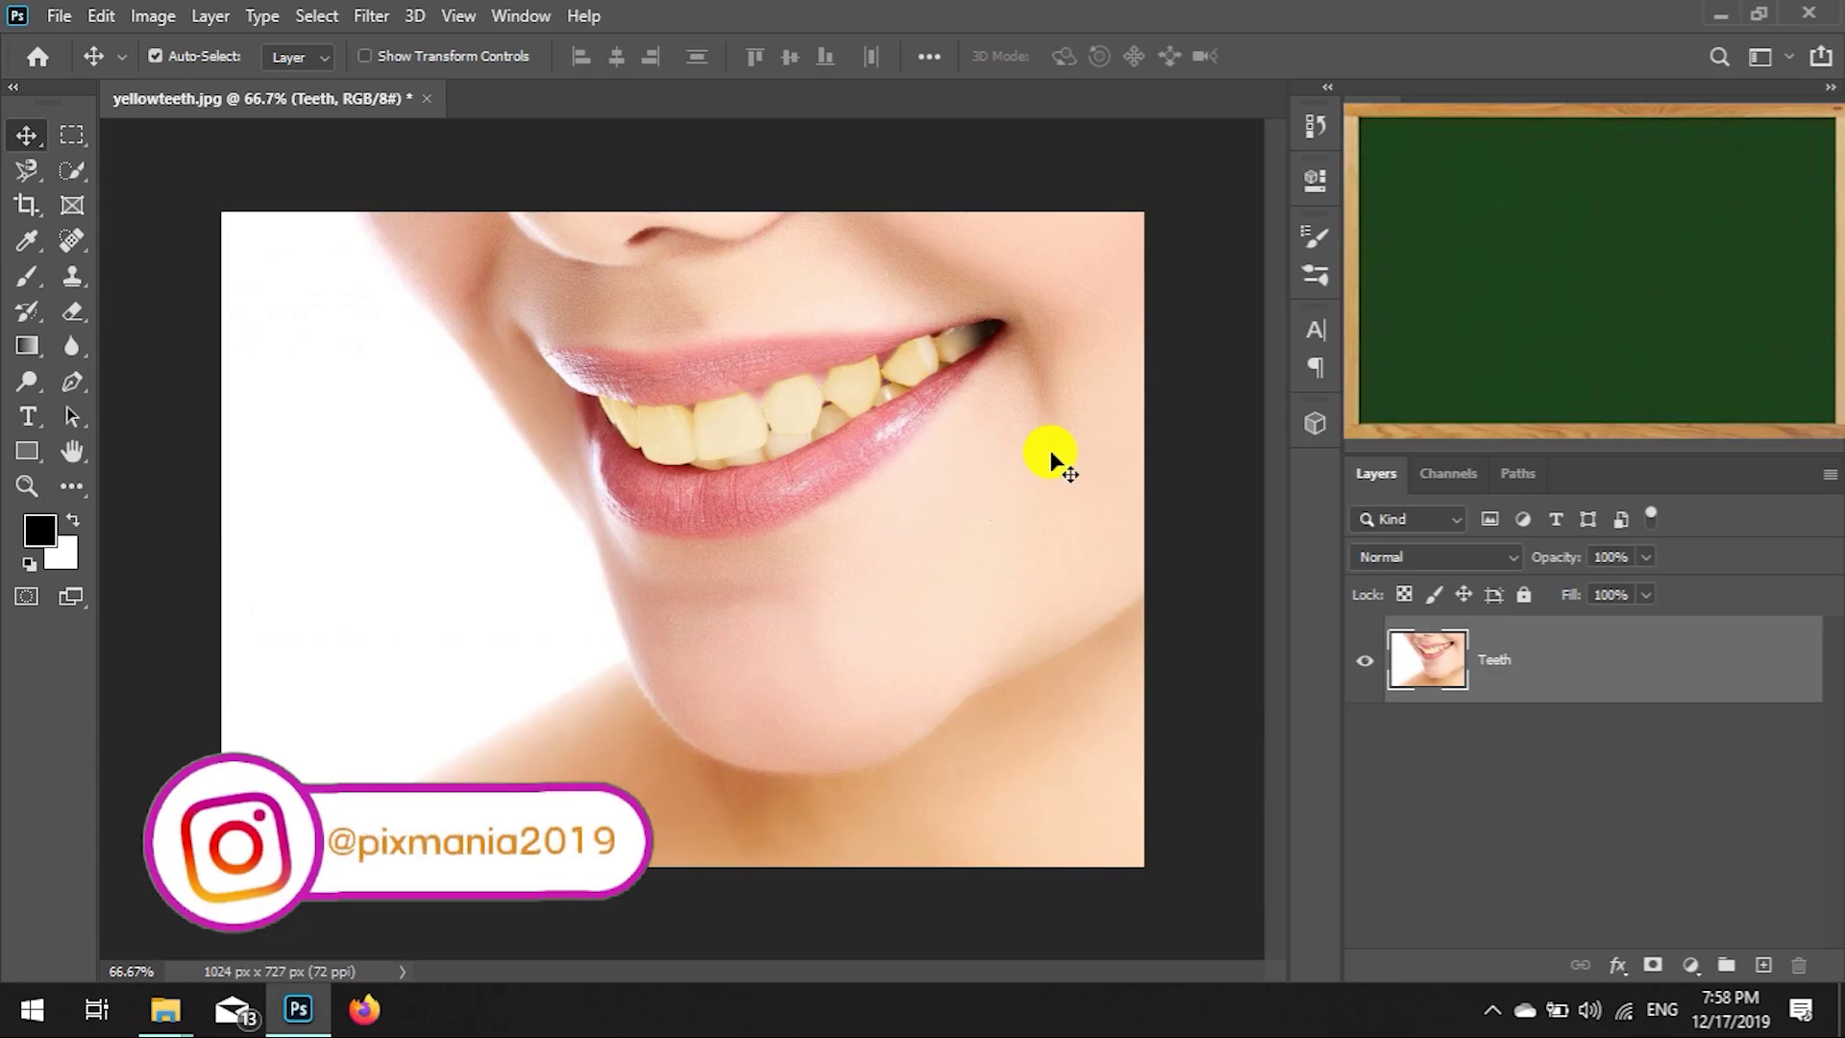
Duplicate the Teeth layer and name the copy Teeth2.
{"action": "right_click", "coordinate": [1496, 668]}
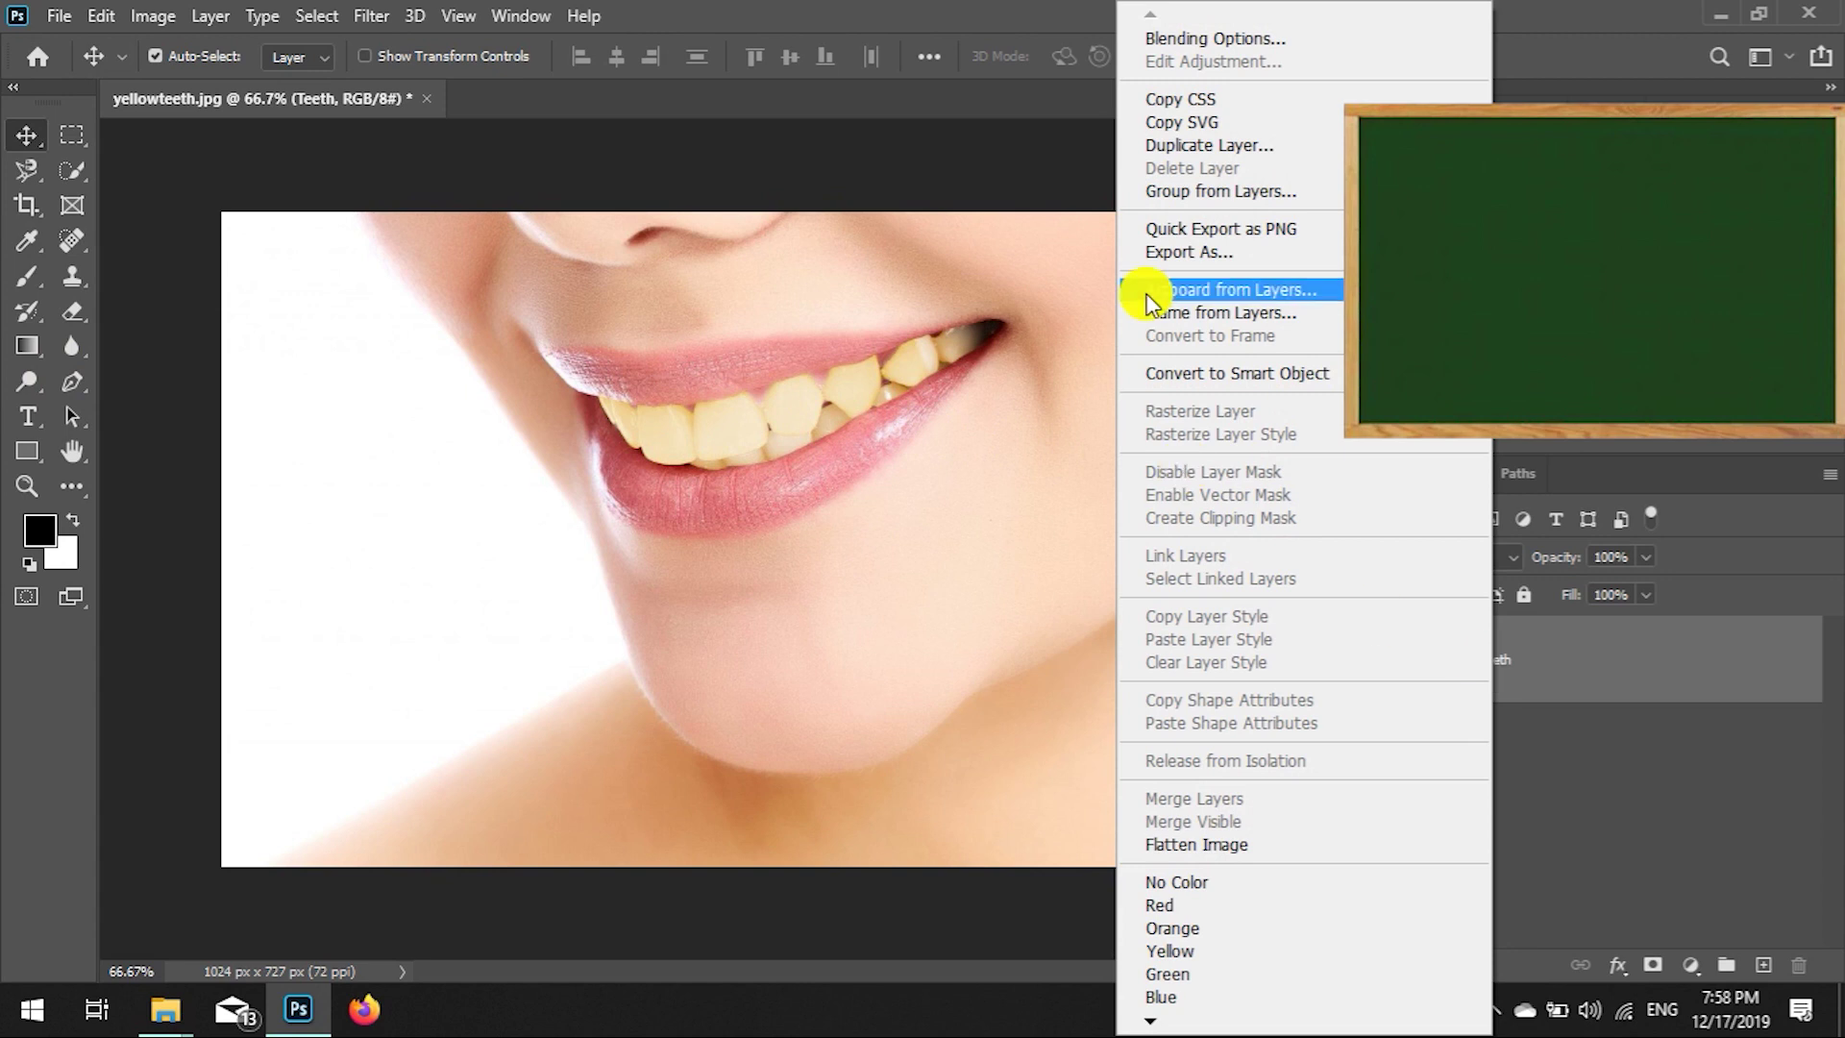
{"action": "left_click", "coordinate": [1204, 146]}
{"action": "left_click", "coordinate": [873, 279]}
{"action": "key", "text": "BackSpace"}
{"action": "key", "text": "BackSpace"}
{"action": "key", "text": "BackSpace"}
{"action": "key", "text": "BackSpace"}
{"action": "key", "text": "BackSpace"}
{"action": "type", "text": "2"}
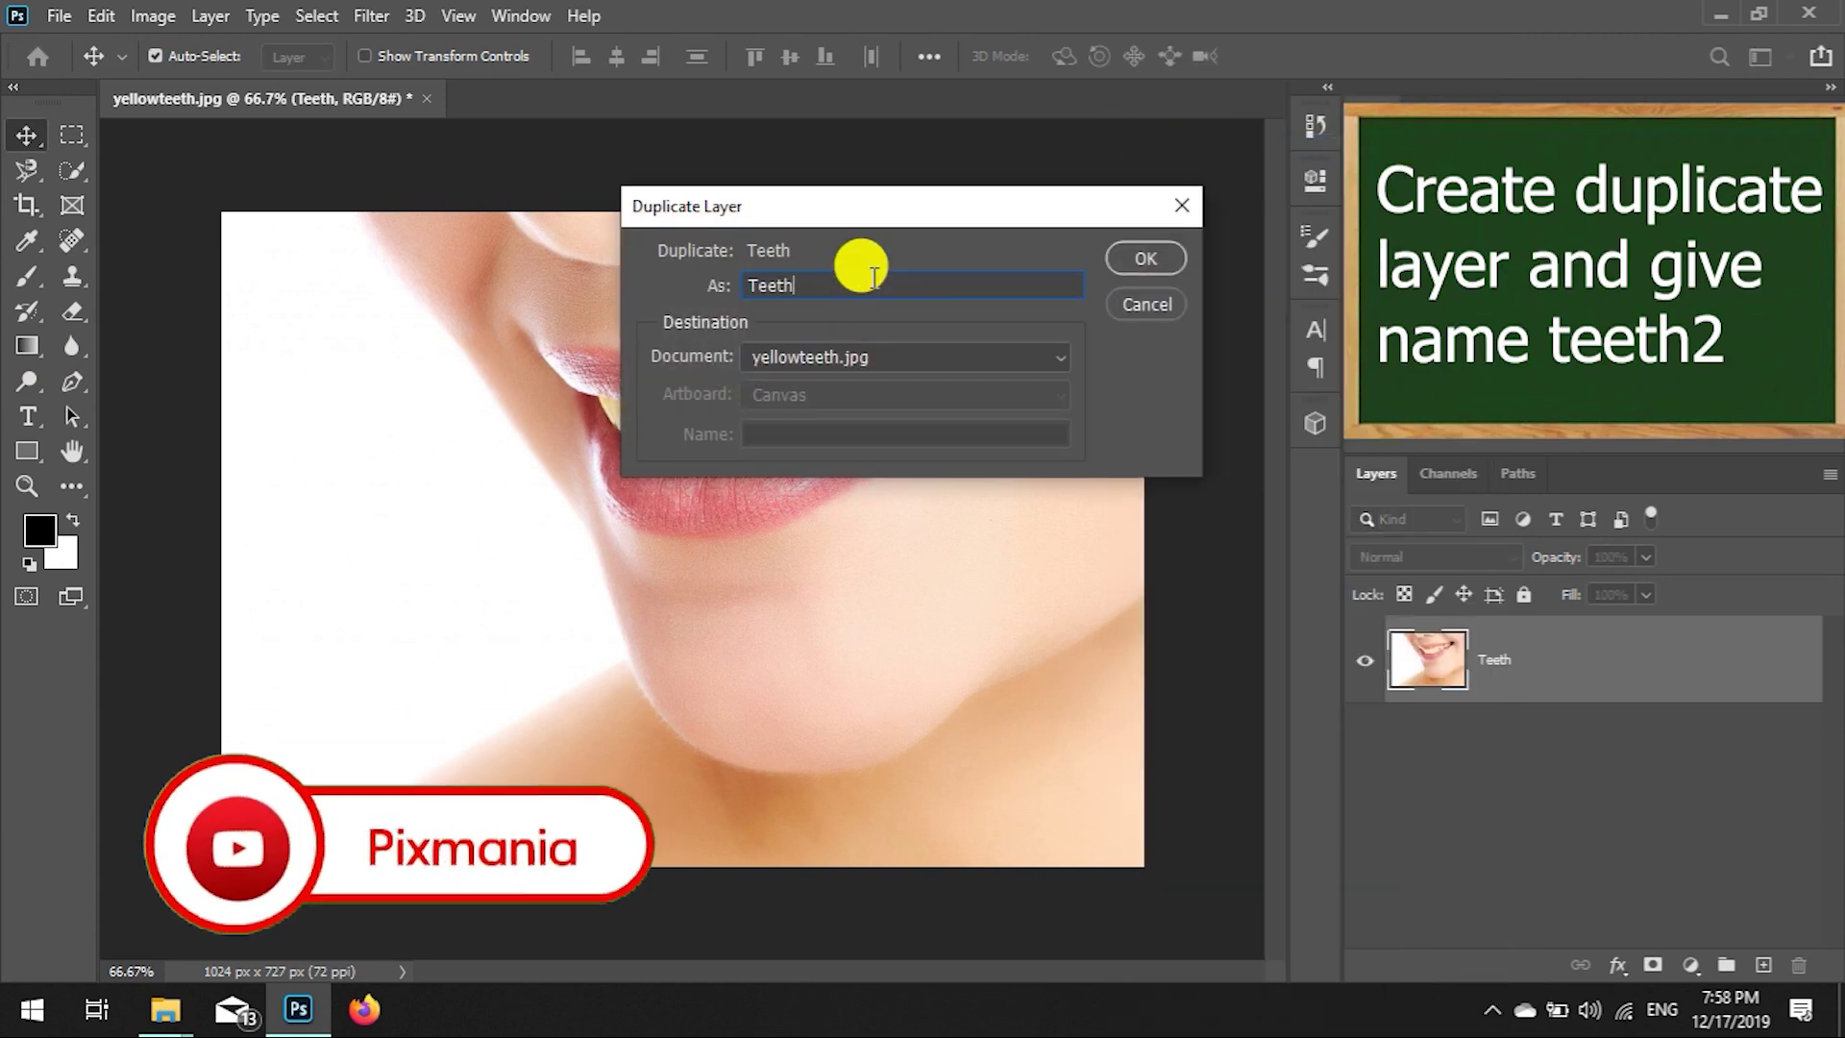
{"action": "key", "text": "Return"}
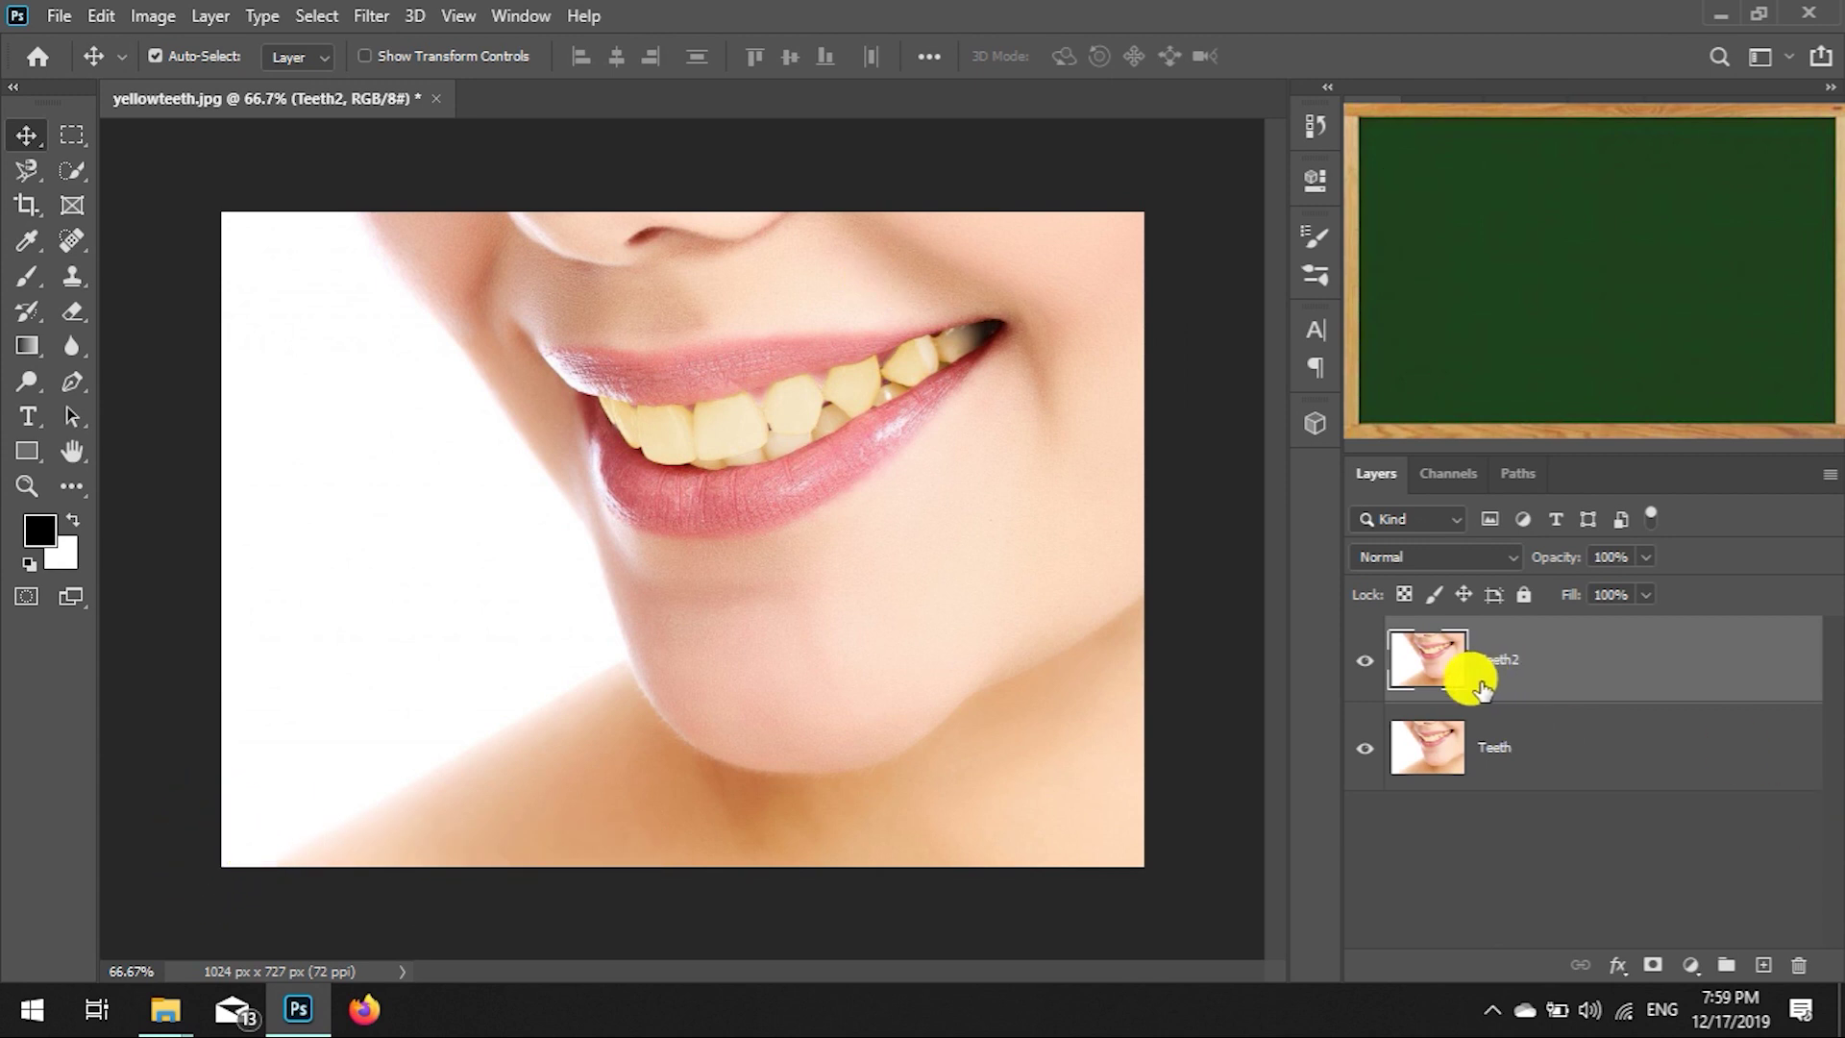
{"action": "left_click", "coordinate": [73, 173]}
Brush a Quick Selection over the teeth and zoom in on them.
{"action": "right_click", "coordinate": [73, 173]}
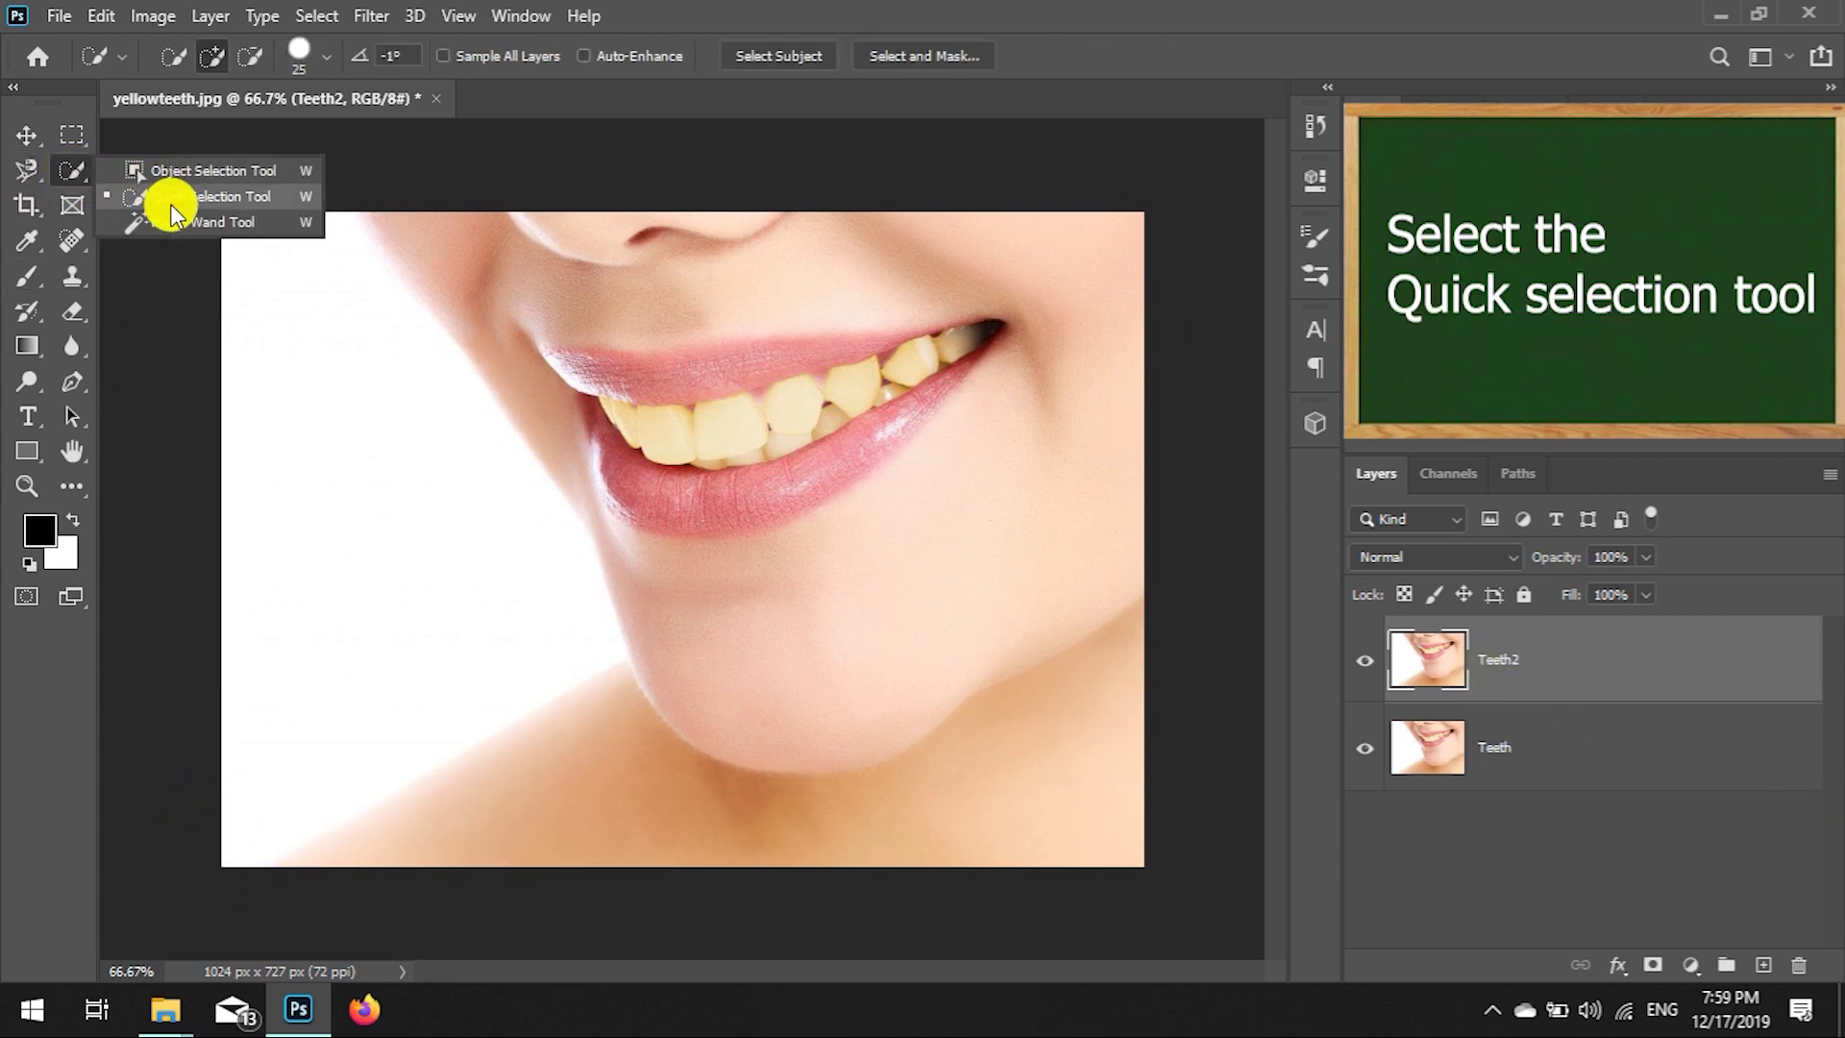
{"action": "left_click", "coordinate": [156, 196]}
{"action": "mouse_move", "coordinate": [606, 404]}
{"action": "left_mouse_down"}
{"action": "mouse_move", "coordinate": [931, 361]}
{"action": "mouse_move", "coordinate": [951, 327]}
{"action": "left_mouse_up"}
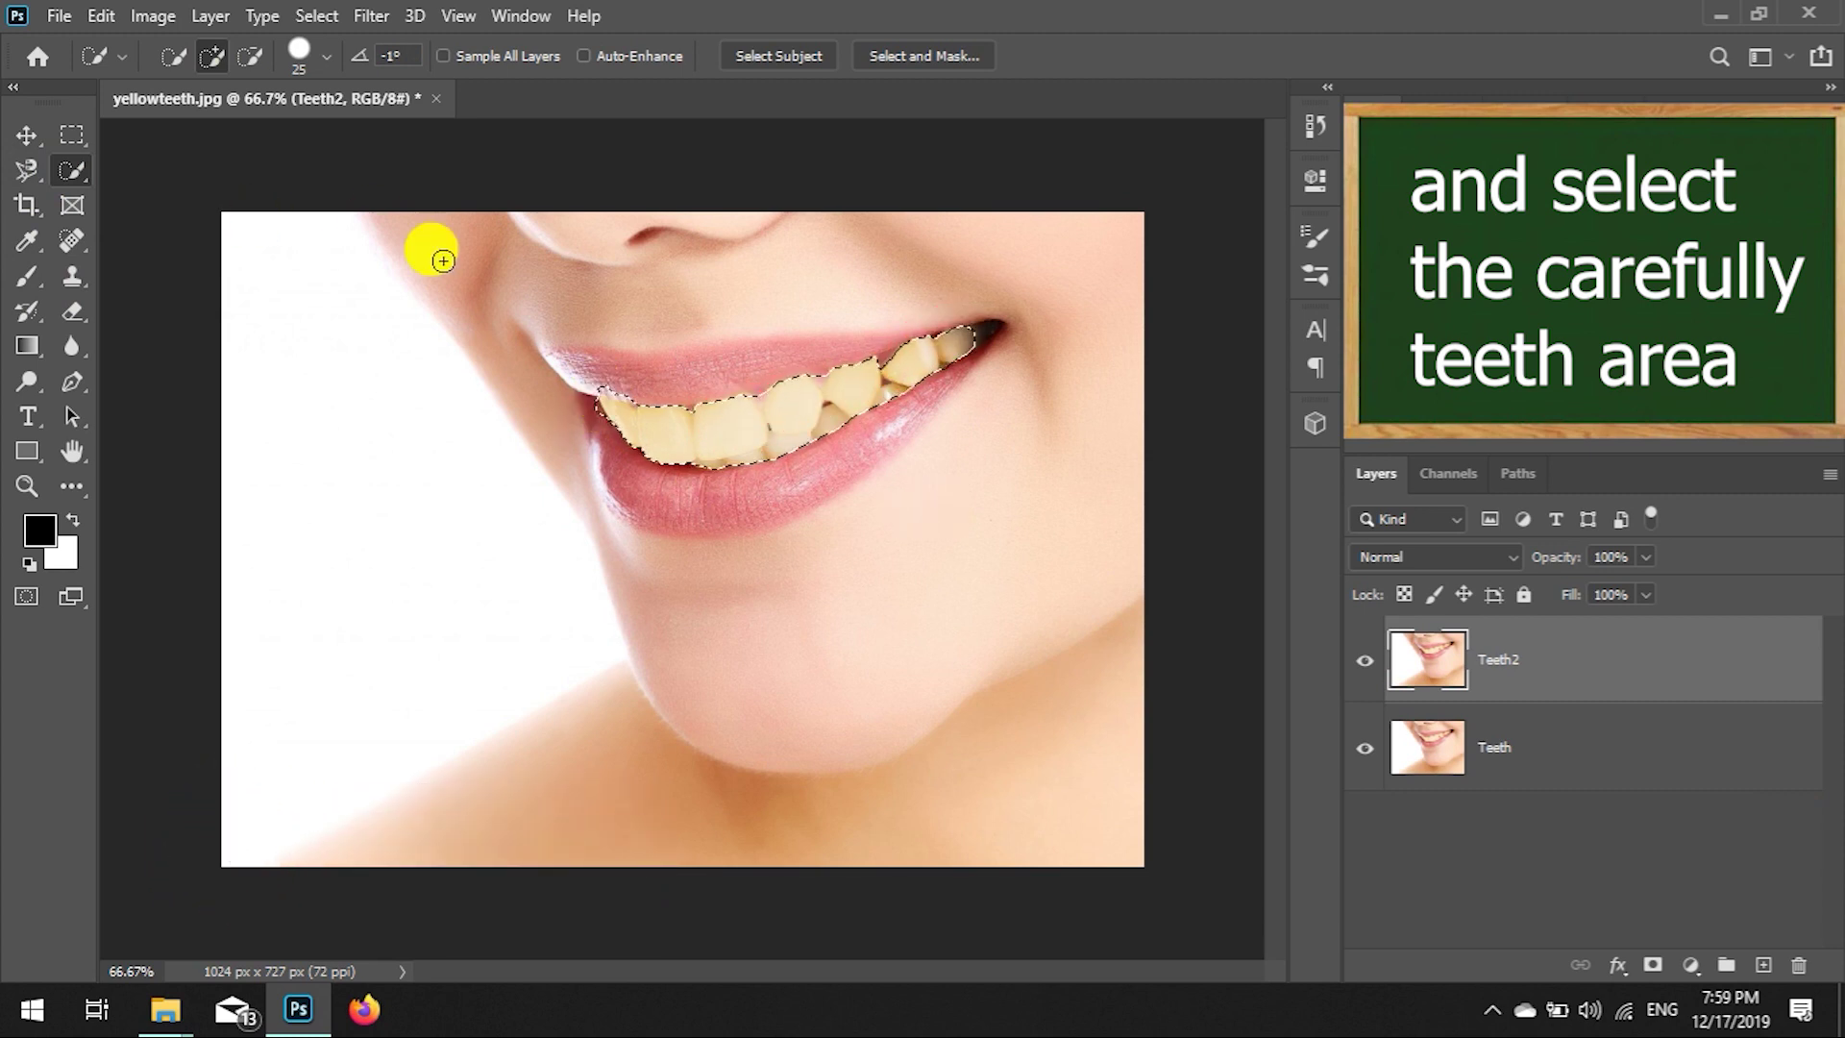
{"action": "key", "text": "ctrl+plus"}
{"action": "key", "text": "ctrl+plus"}
{"action": "left_click_drag", "start_coordinate": [1281, 531], "coordinate": [1289, 465]}
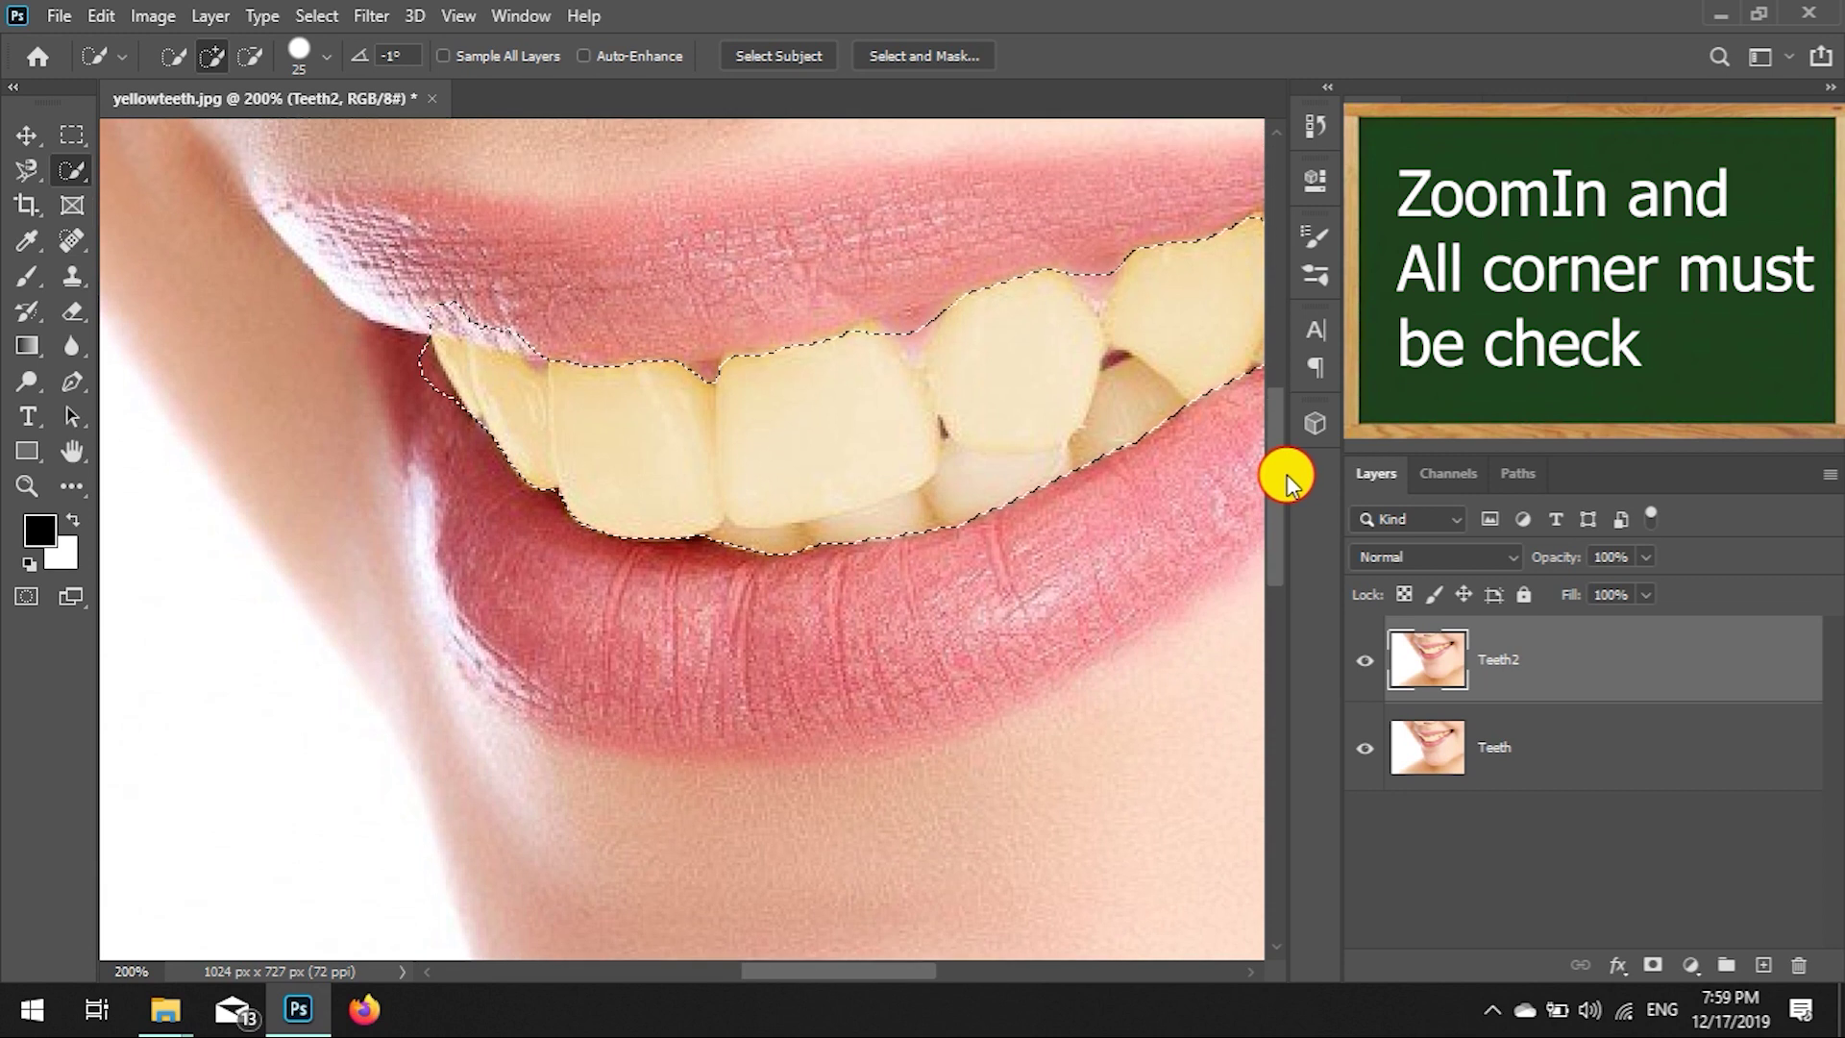
Subtract the tooth corners, edges and gaps with a smaller brush, then zoom out.
{"action": "left_click", "coordinate": [250, 56]}
{"action": "key", "text": "bracketleft"}
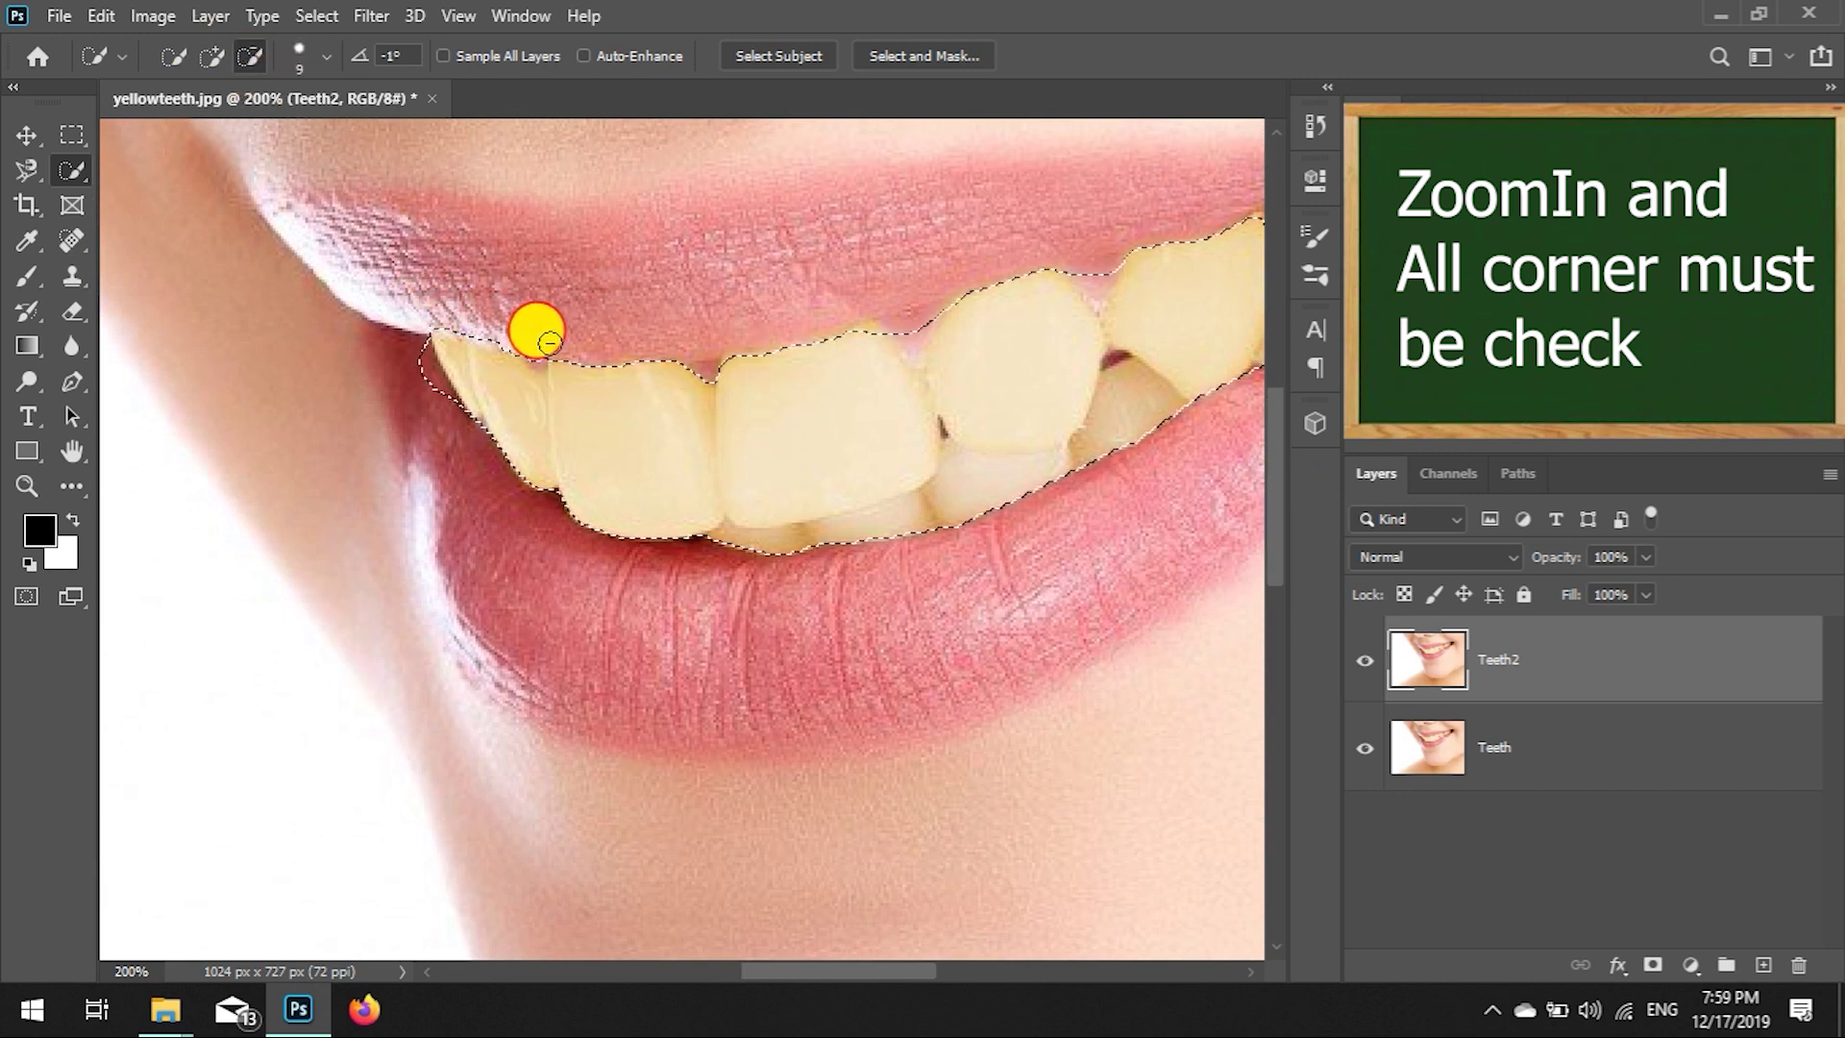
{"action": "left_click_drag", "start_coordinate": [399, 341], "coordinate": [411, 350]}
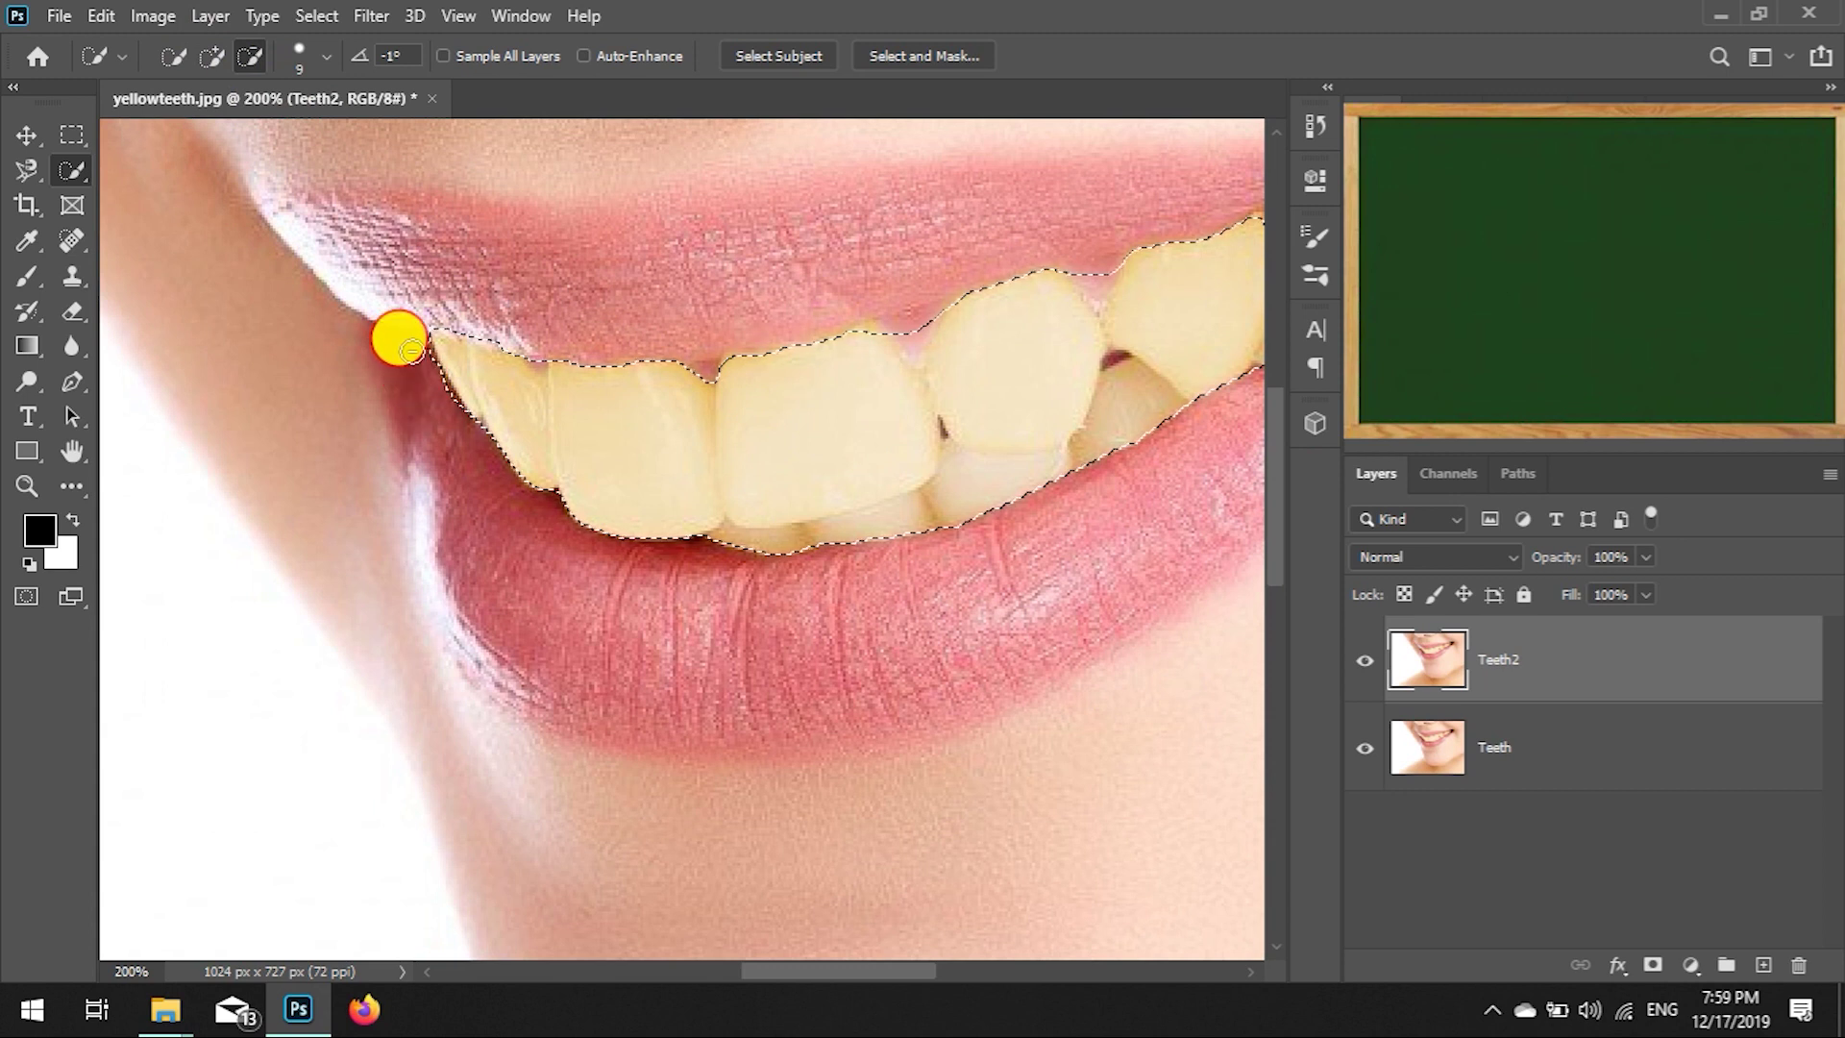
{"action": "left_click_drag", "start_coordinate": [478, 459], "coordinate": [511, 472]}
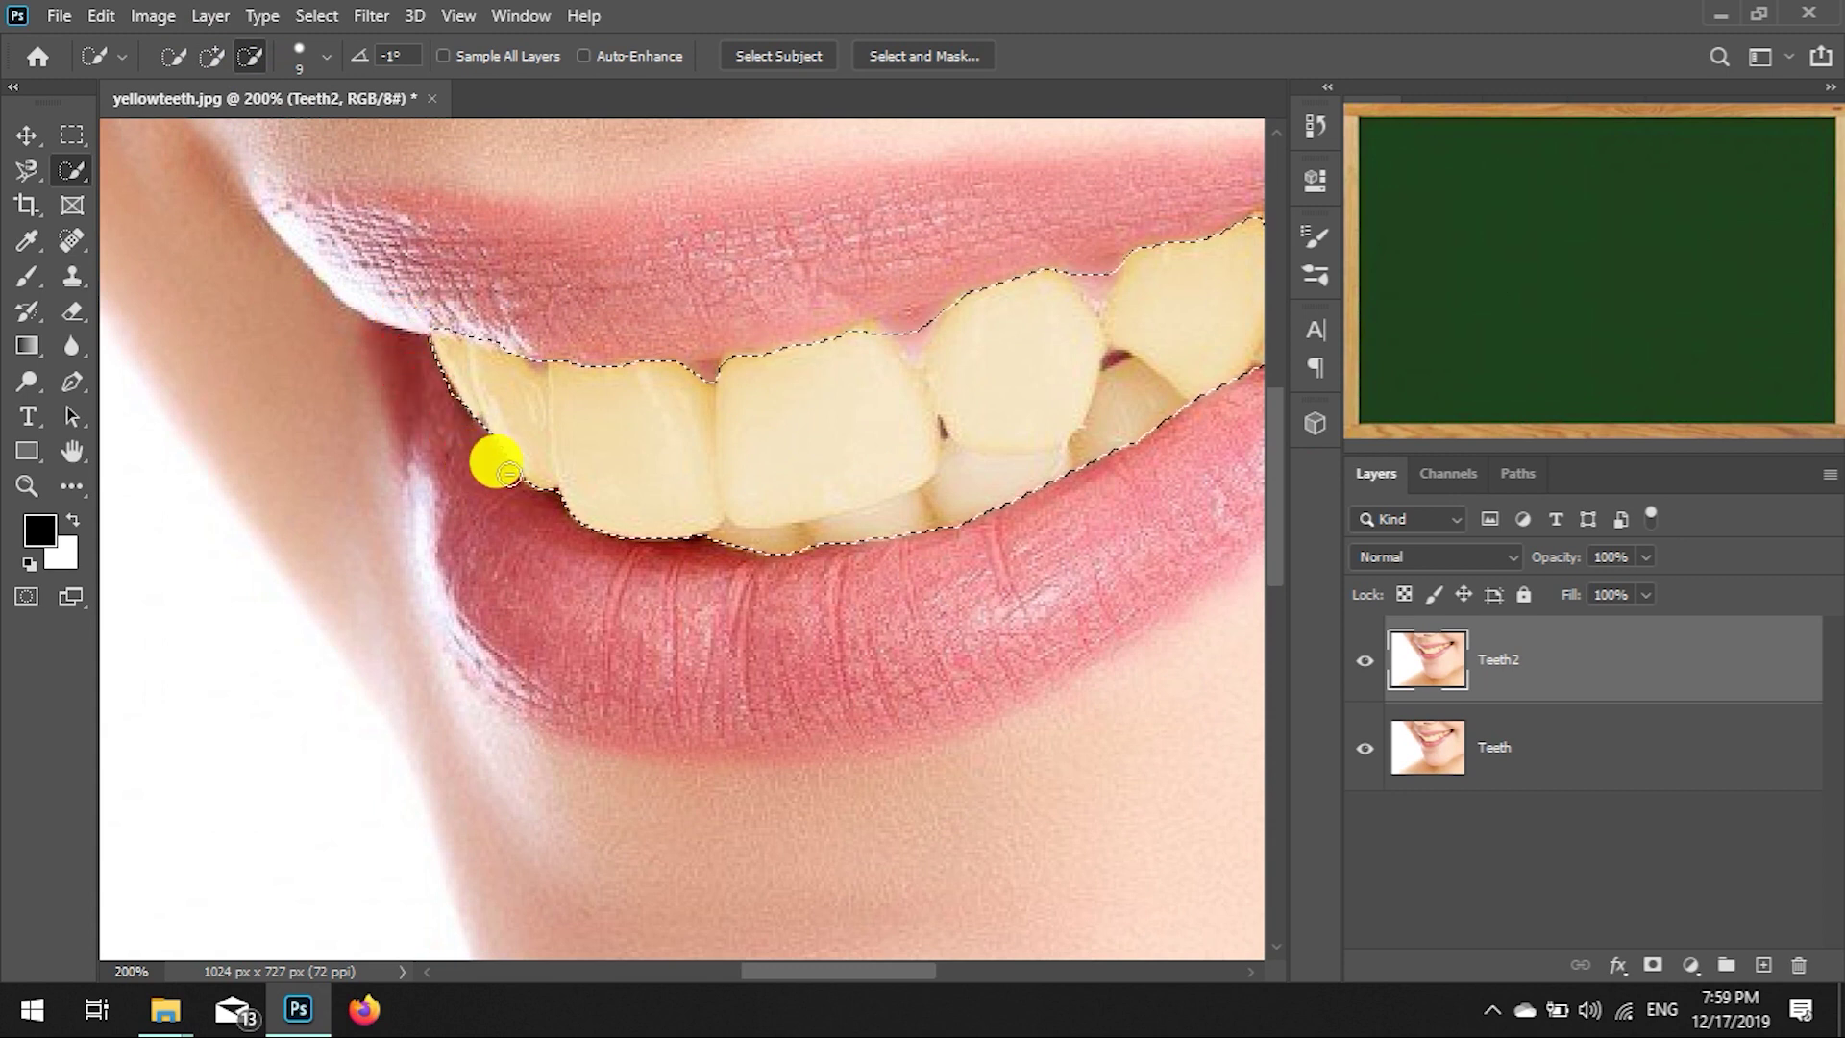
{"action": "left_click_drag", "start_coordinate": [911, 352], "coordinate": [896, 310]}
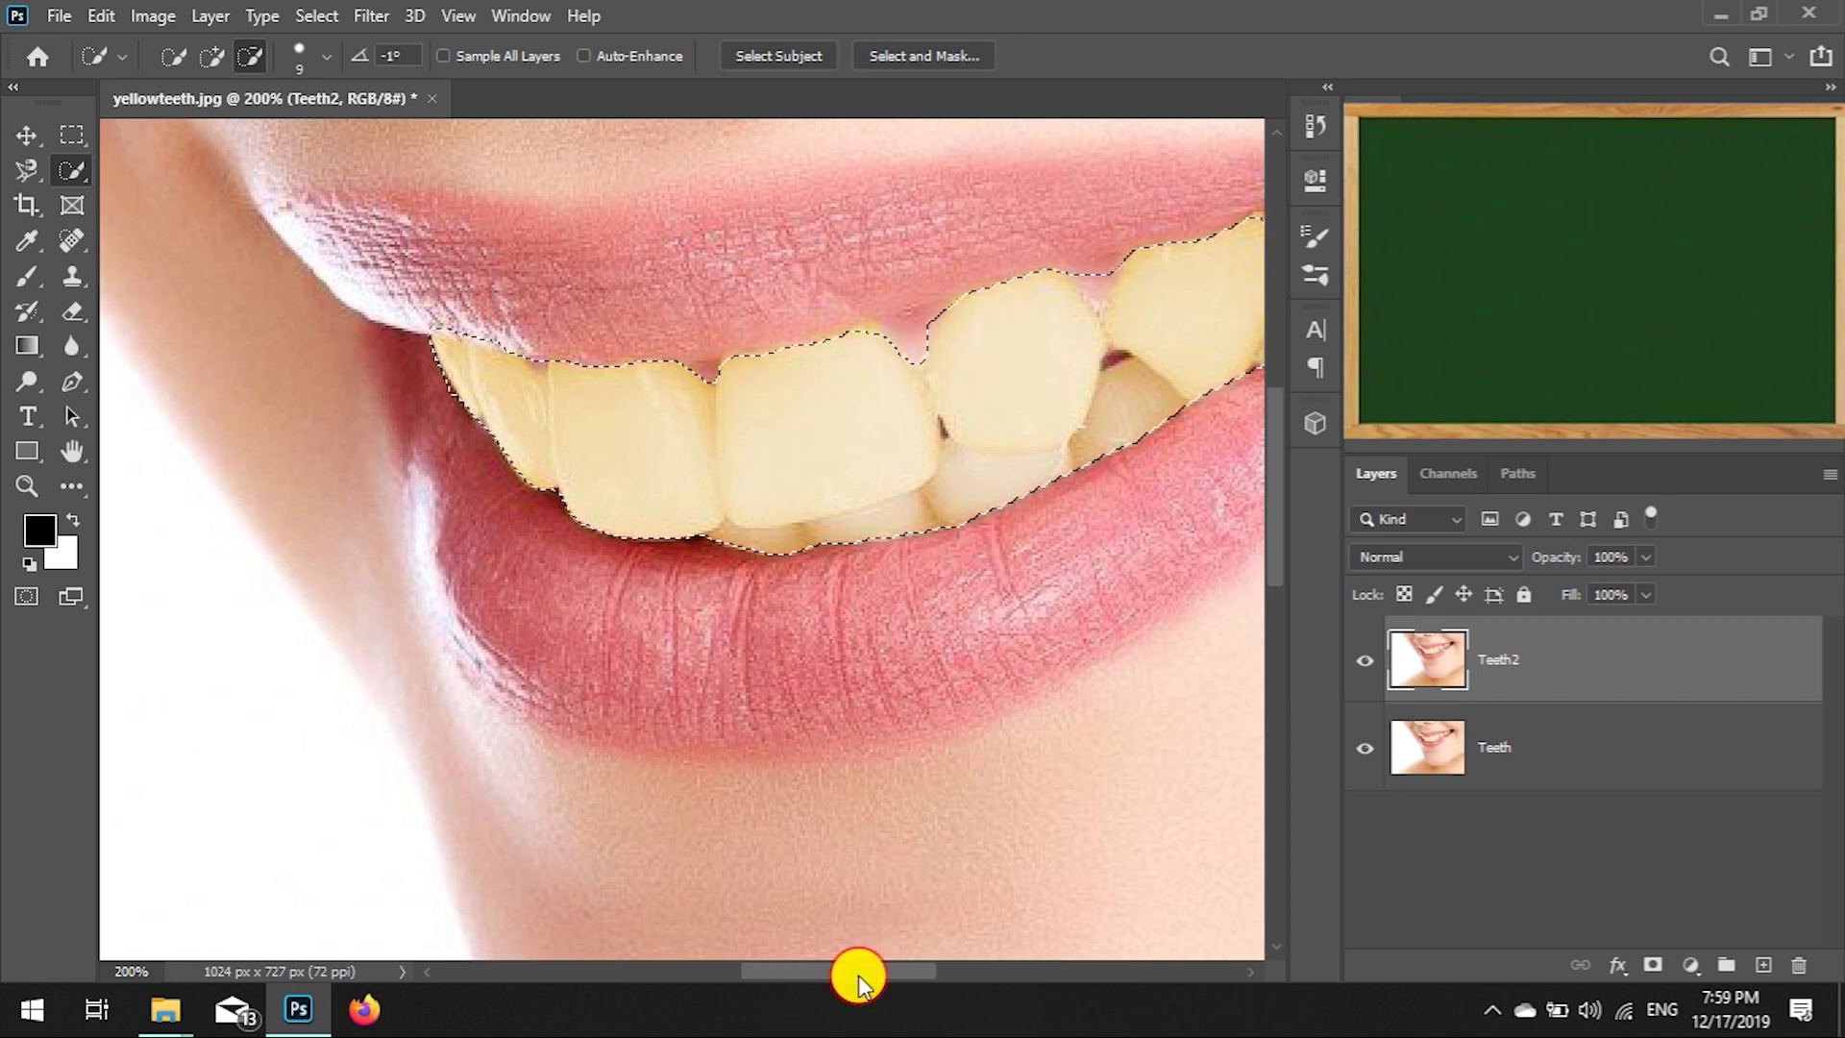
{"action": "left_click_drag", "start_coordinate": [856, 972], "coordinate": [903, 972]}
{"action": "mouse_move", "coordinate": [793, 302]}
{"action": "left_mouse_down"}
{"action": "mouse_move", "coordinate": [816, 255]}
{"action": "mouse_move", "coordinate": [782, 301]}
{"action": "left_mouse_up"}
{"action": "left_click", "coordinate": [213, 56]}
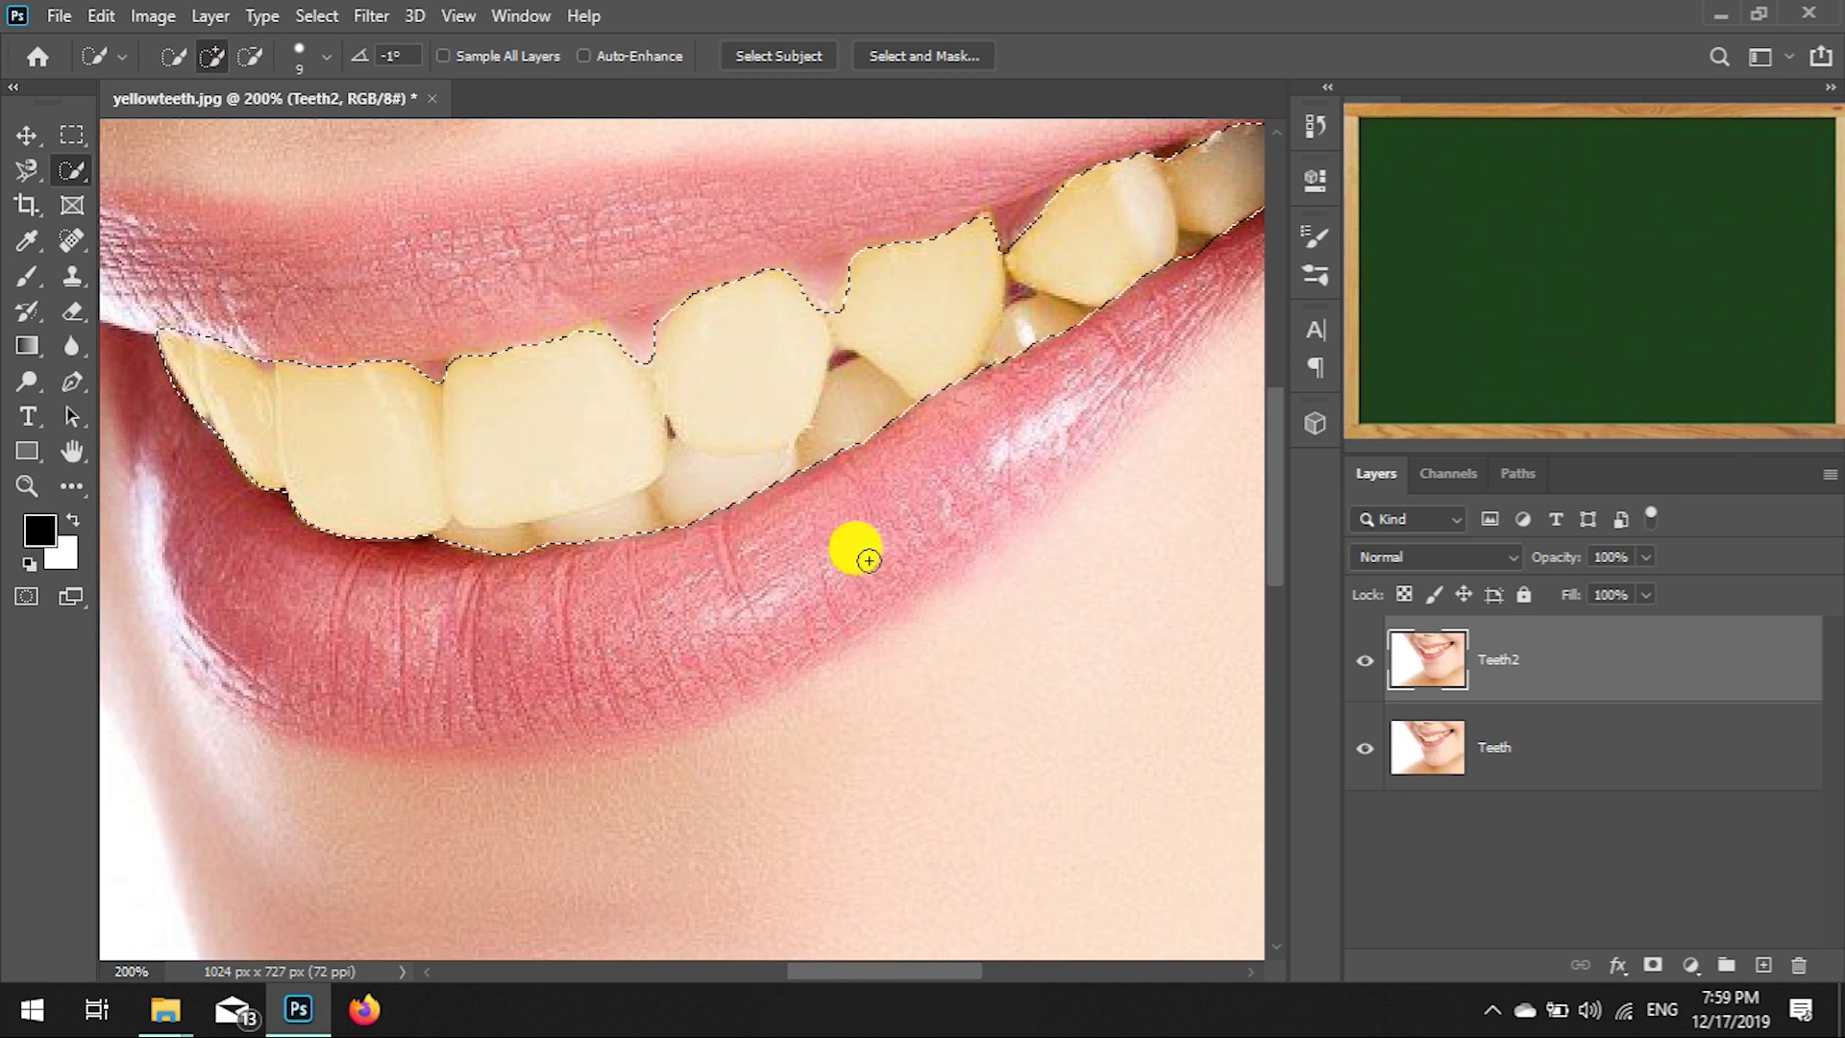
{"action": "left_click_drag", "start_coordinate": [867, 972], "coordinate": [902, 972]}
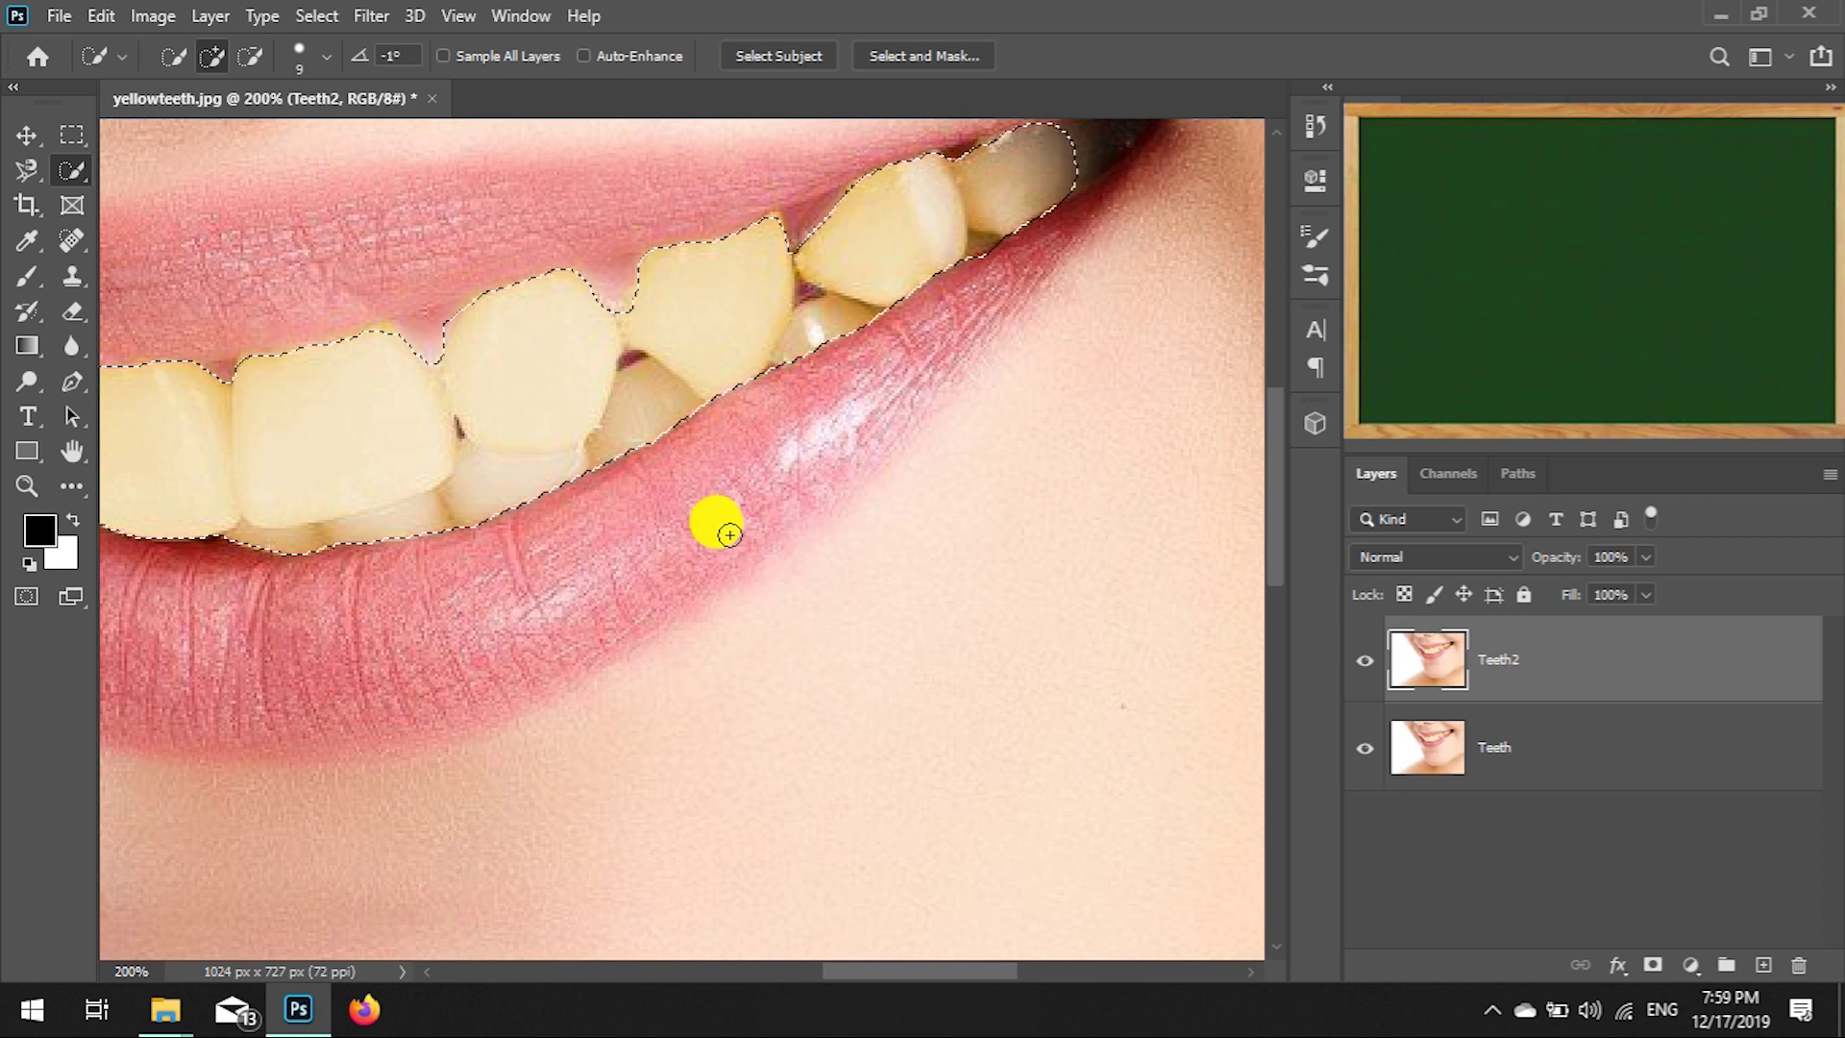
{"action": "key", "text": "ctrl+minus"}
{"action": "key", "text": "ctrl+minus"}
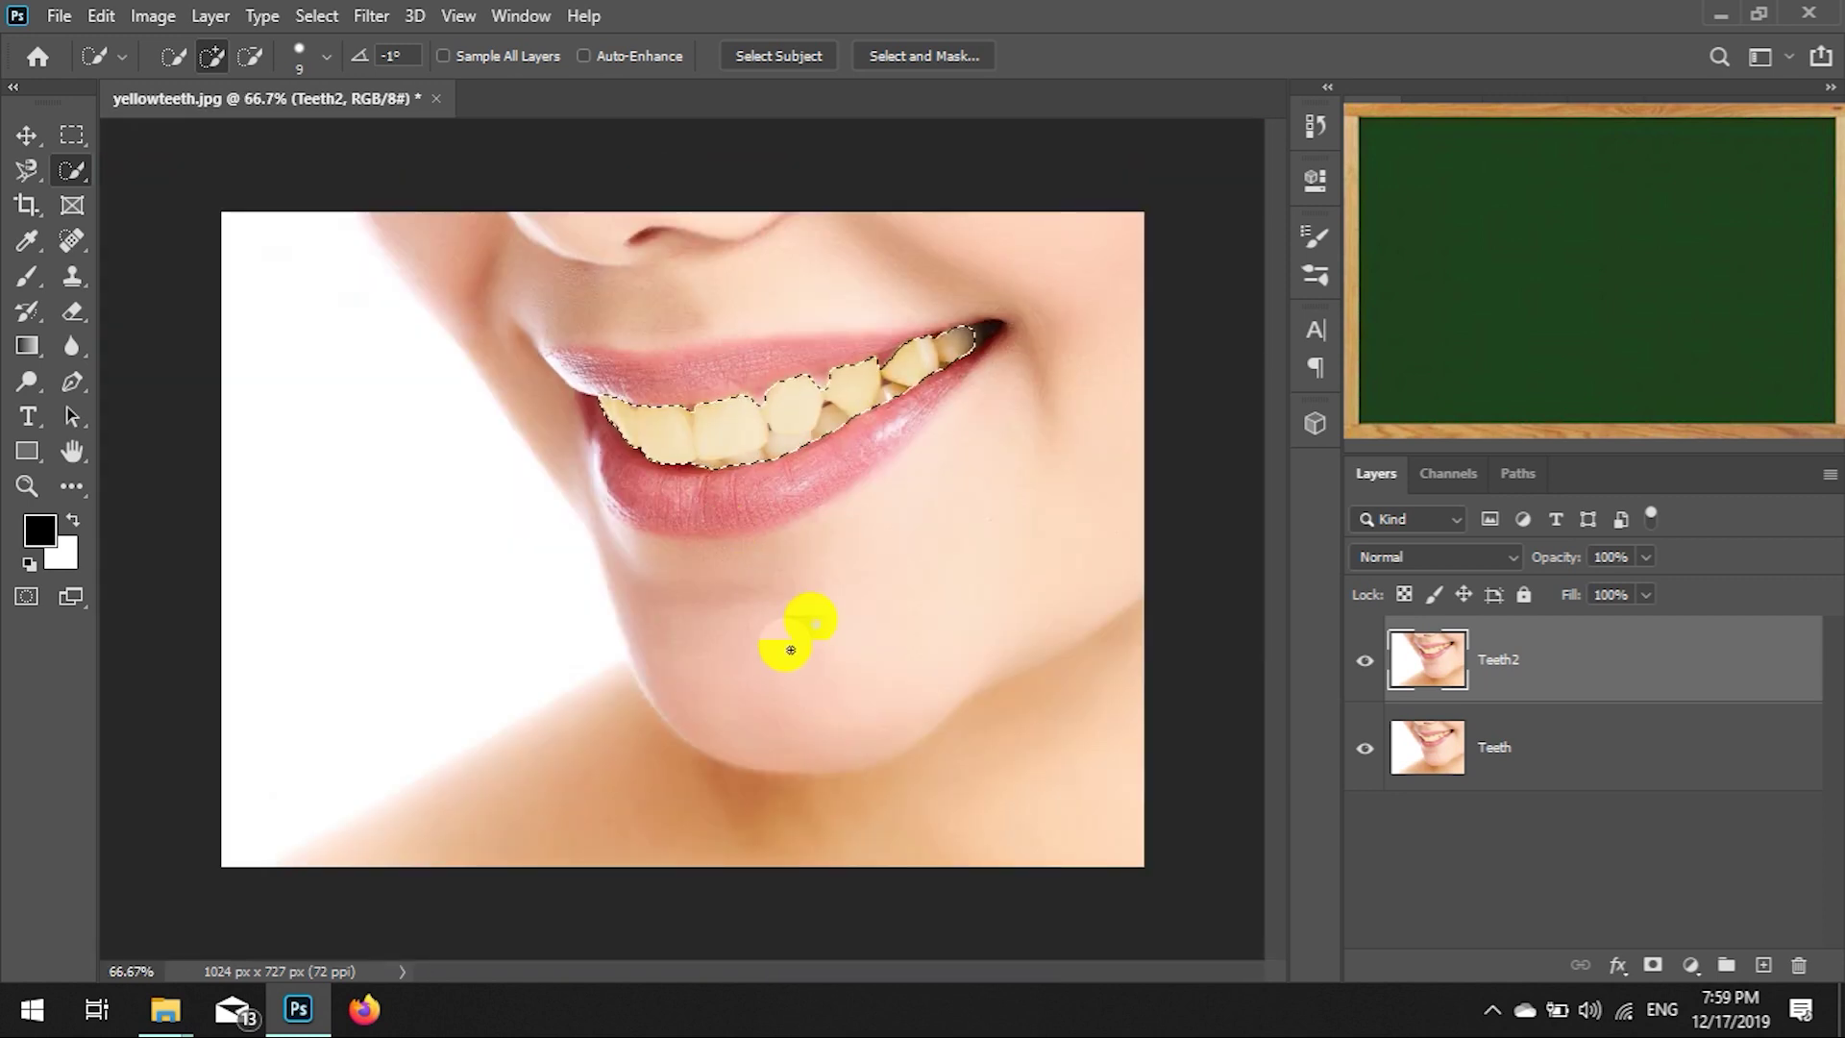
Add a Hue/Saturation layer with Yellows saturation at -80.
{"action": "right_click", "coordinate": [1509, 663]}
{"action": "left_click", "coordinate": [1674, 971]}
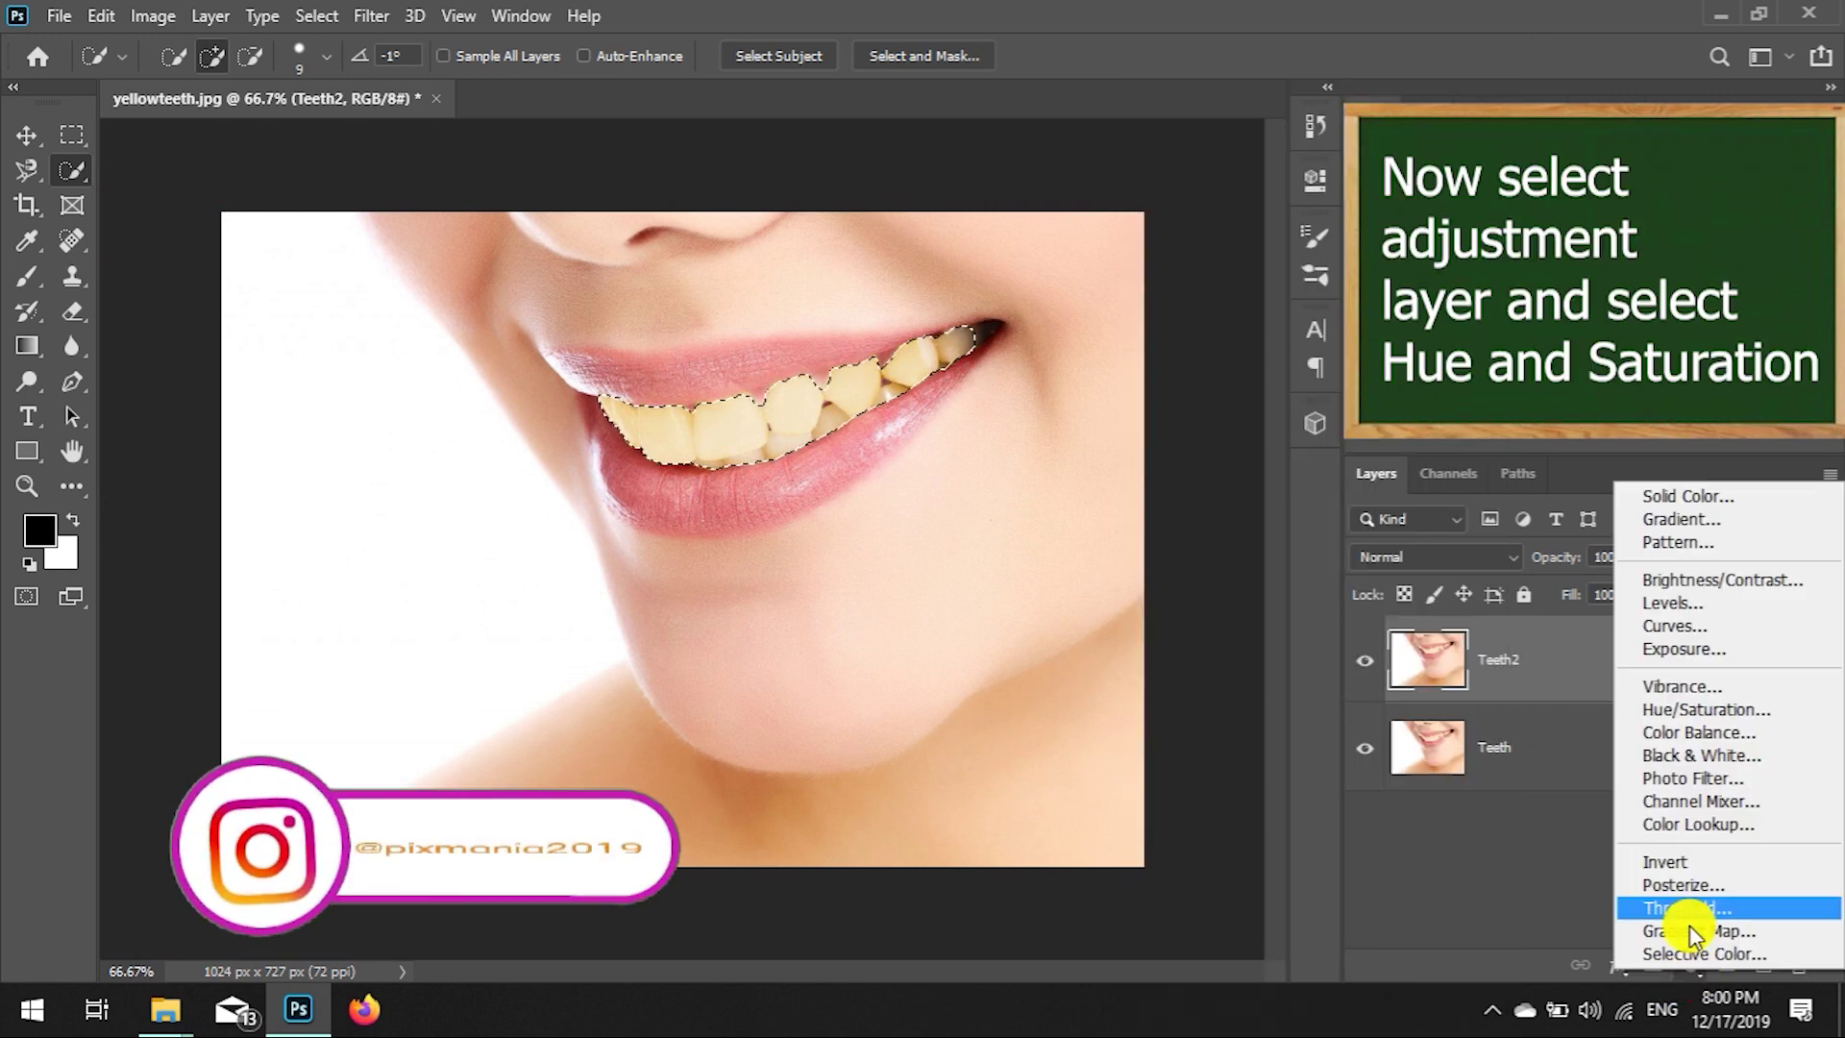
{"action": "left_click", "coordinate": [1691, 710]}
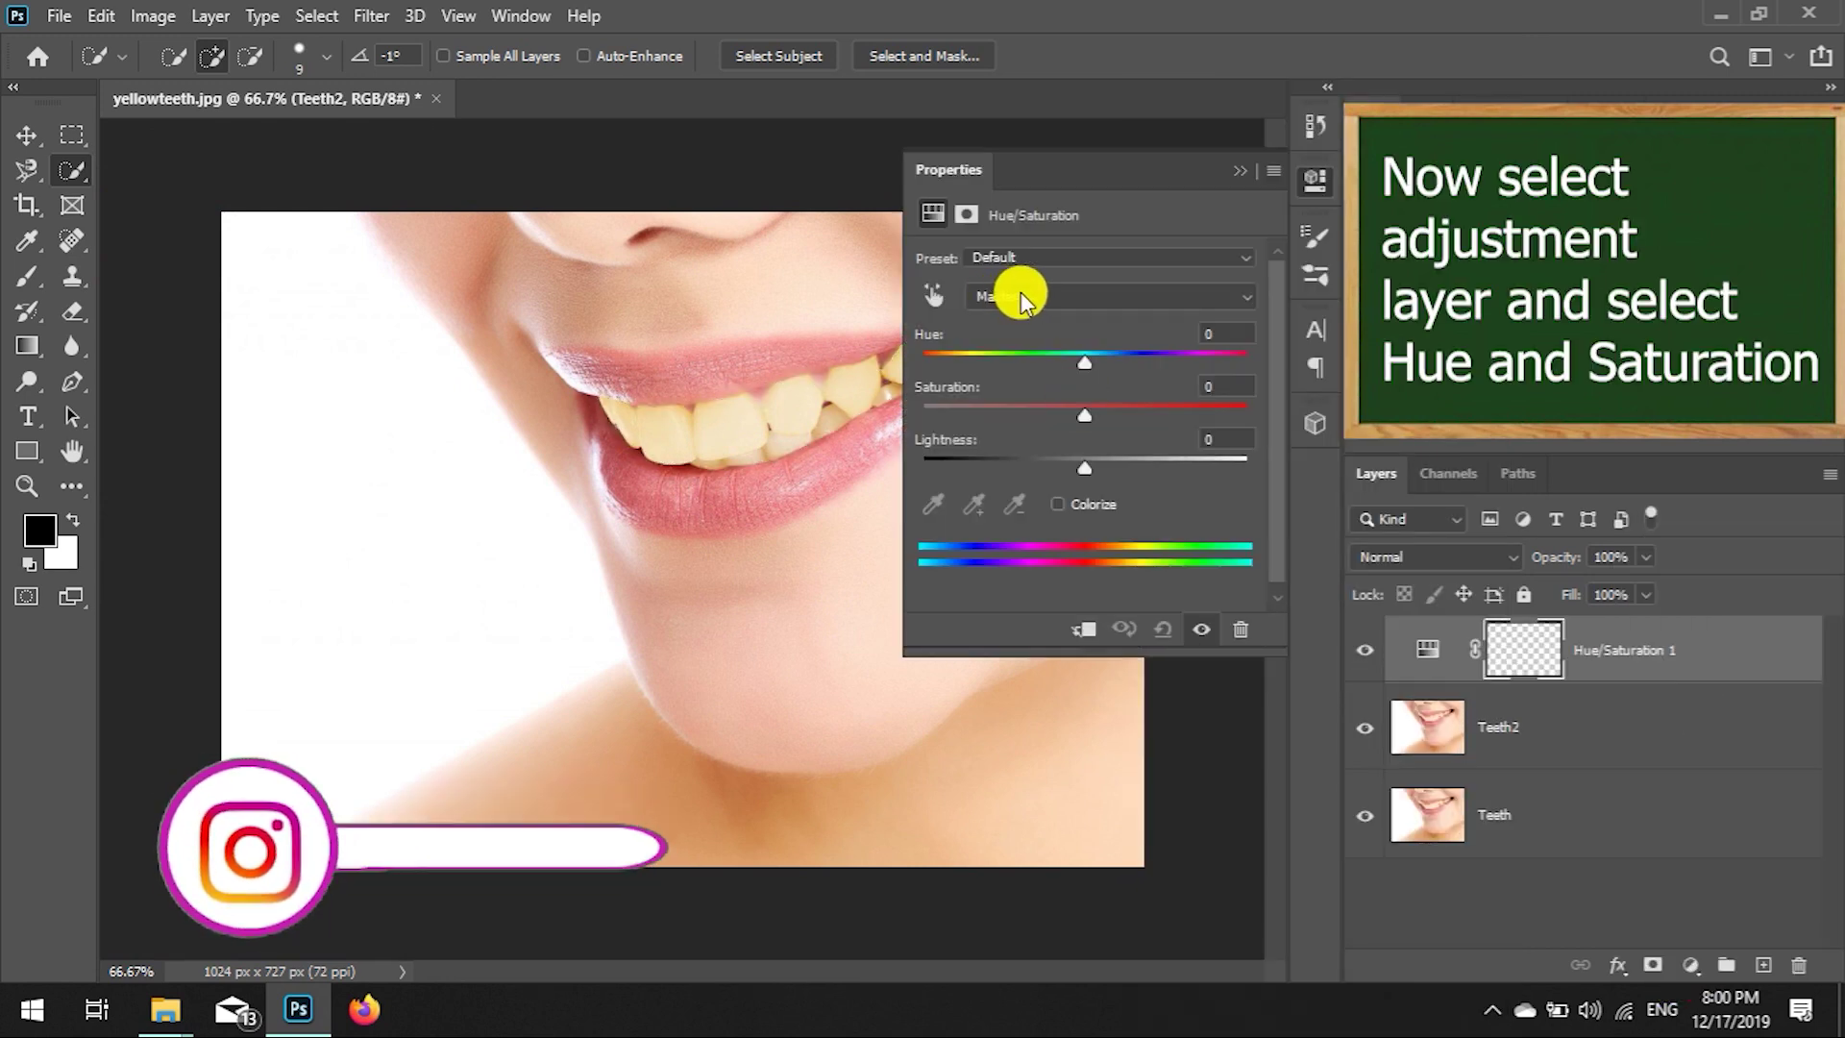
{"action": "left_click", "coordinate": [1021, 296]}
{"action": "left_click", "coordinate": [1035, 354]}
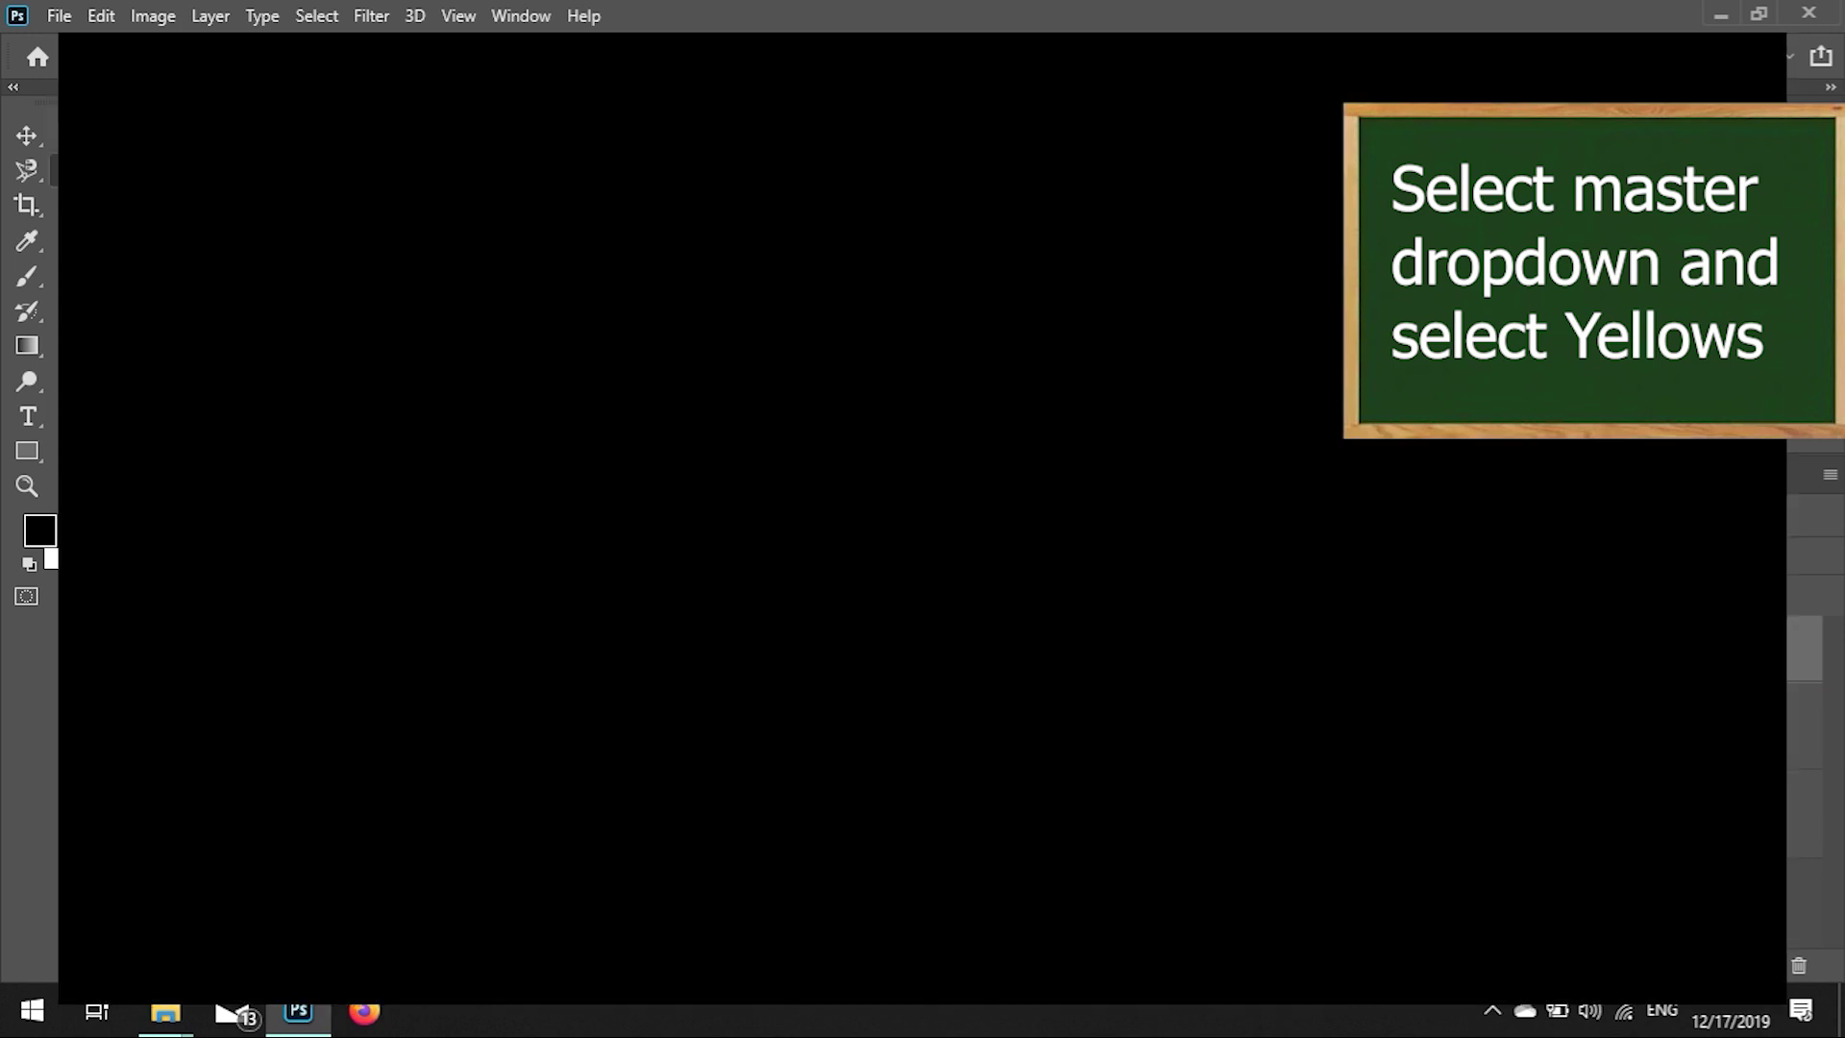
{"action": "type", "text": "-80"}
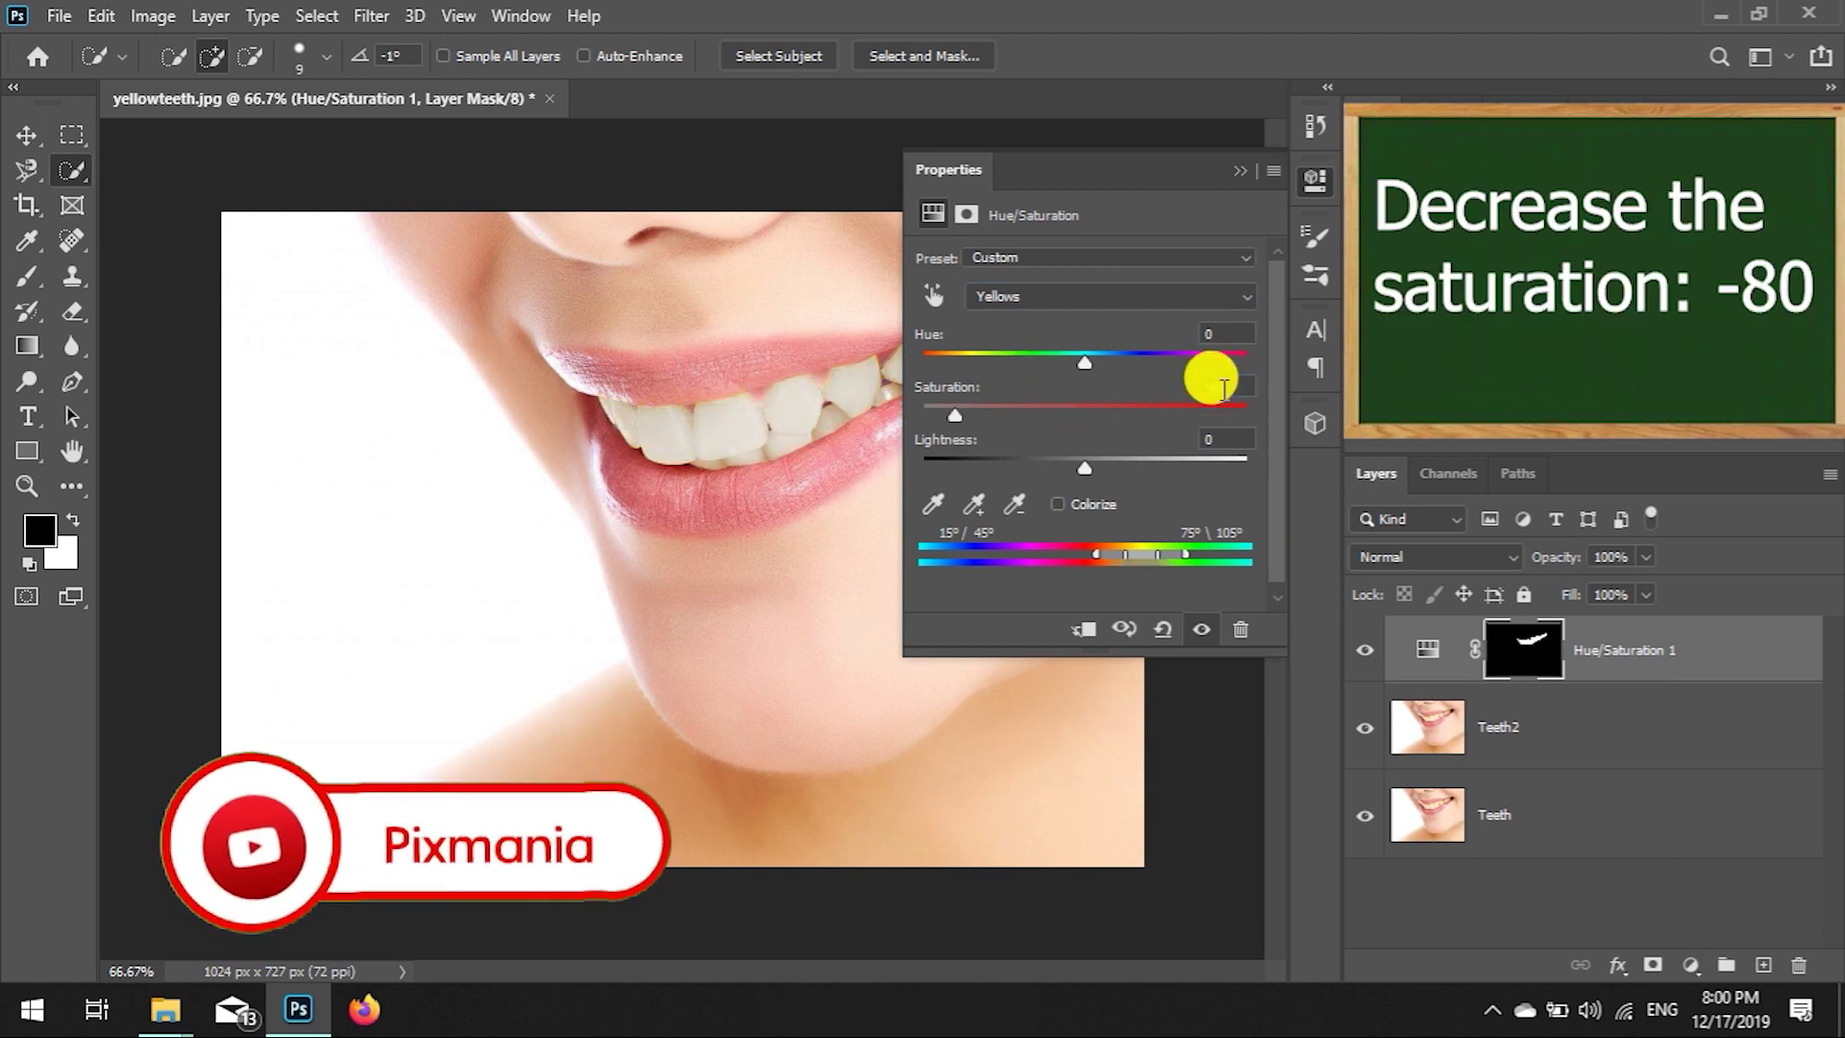
{"action": "left_click", "coordinate": [1237, 183]}
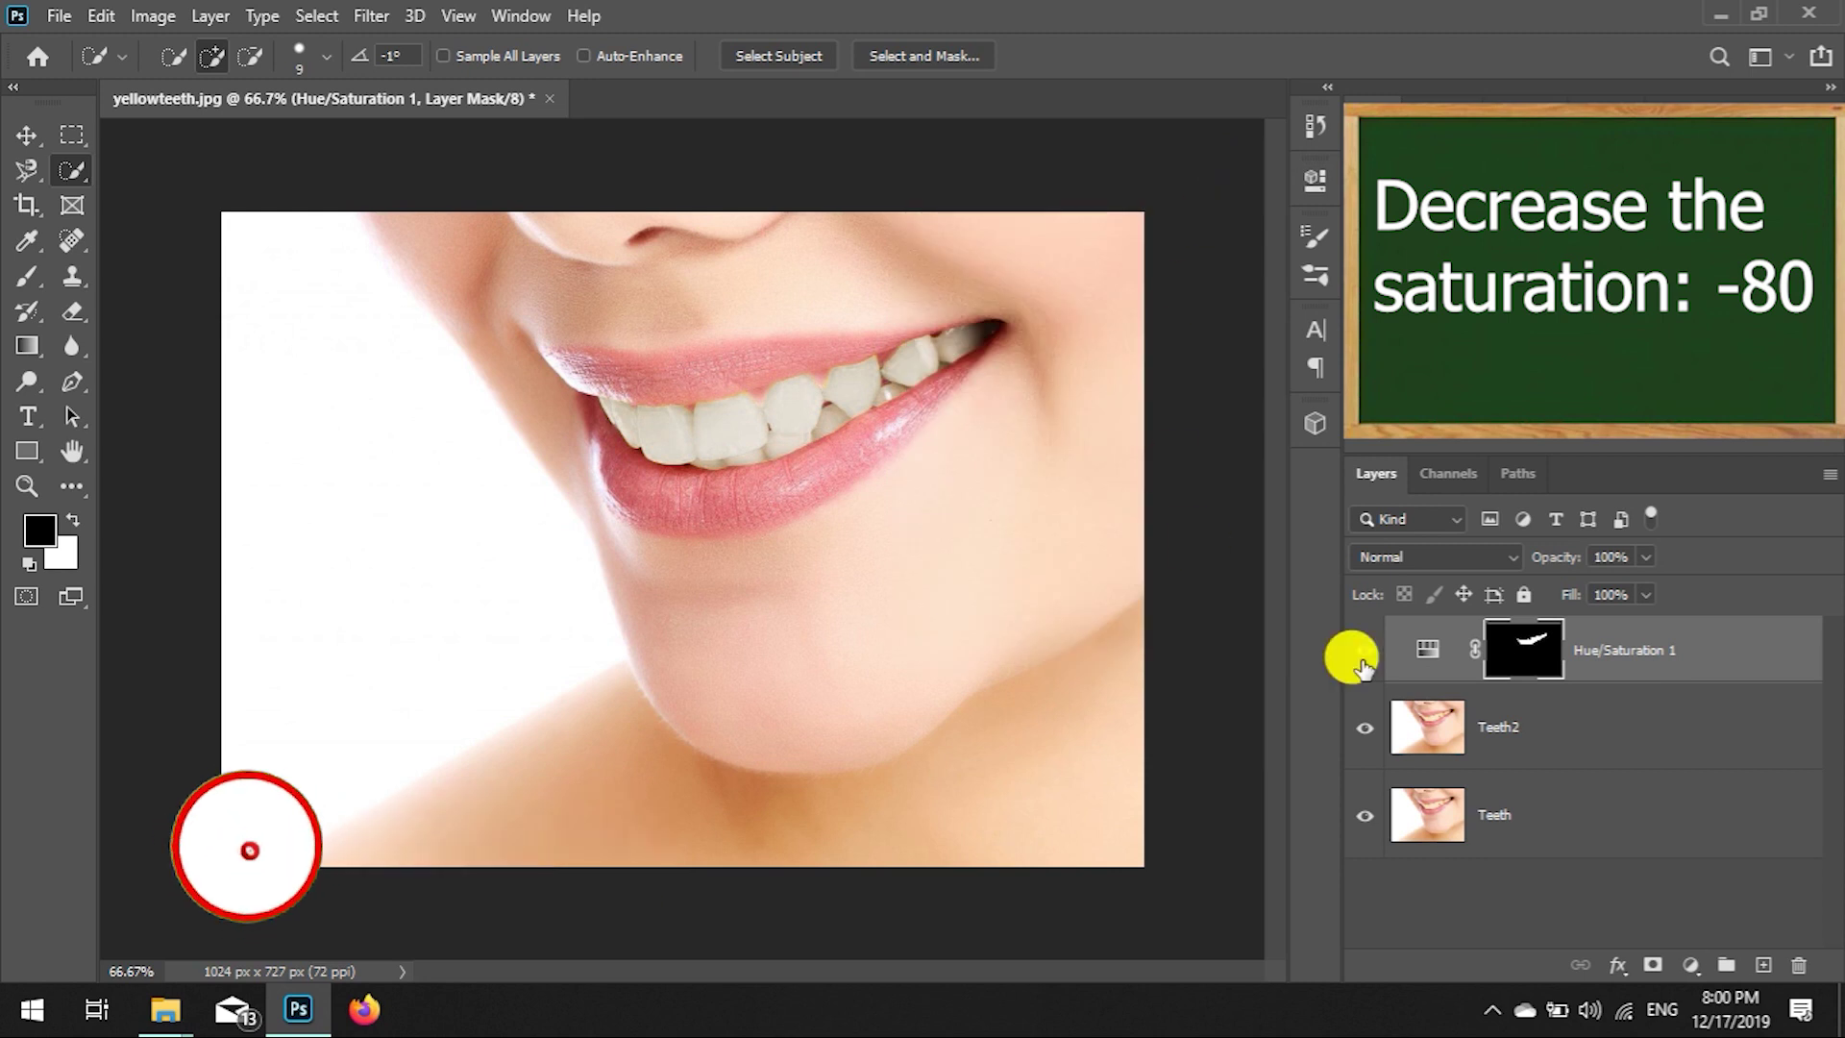
Set Master saturation to +20 and toggle the adjustment to compare the teeth.
{"action": "double_click", "coordinate": [1421, 654]}
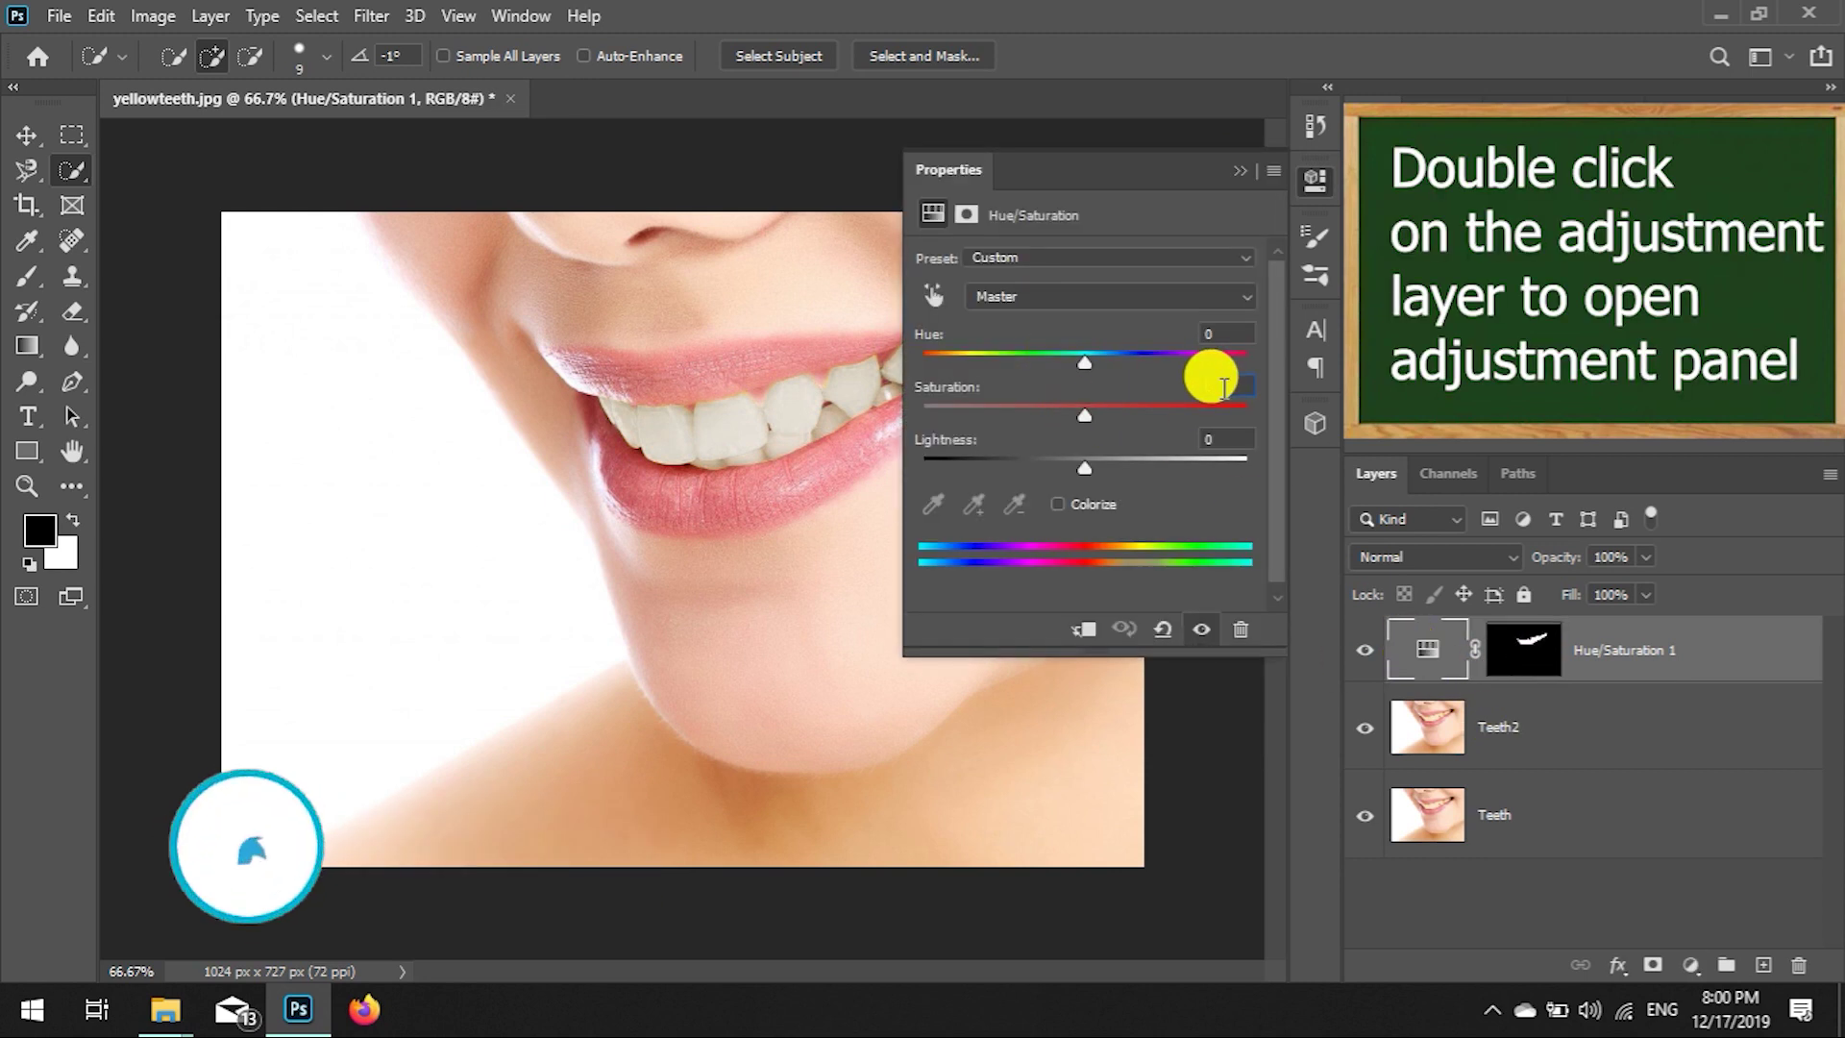
{"action": "type", "text": "20"}
{"action": "key", "text": "Return"}
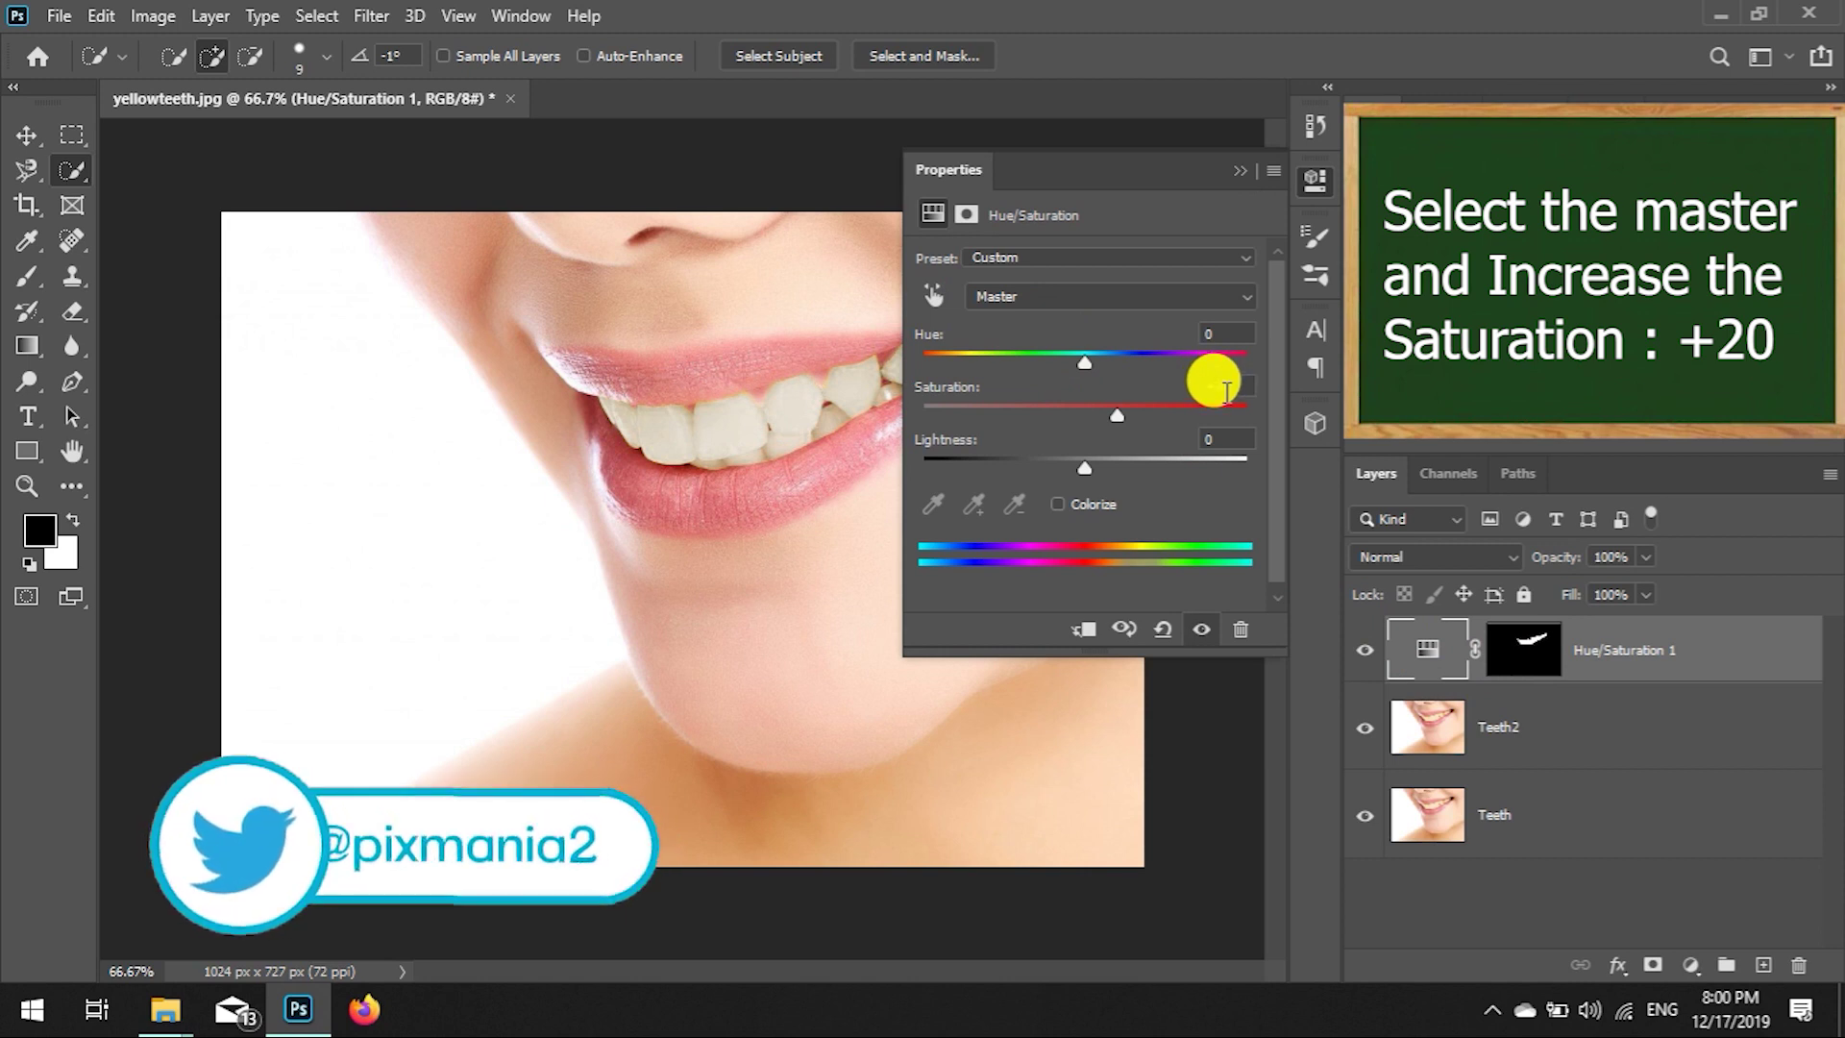
{"action": "left_click", "coordinate": [1230, 166]}
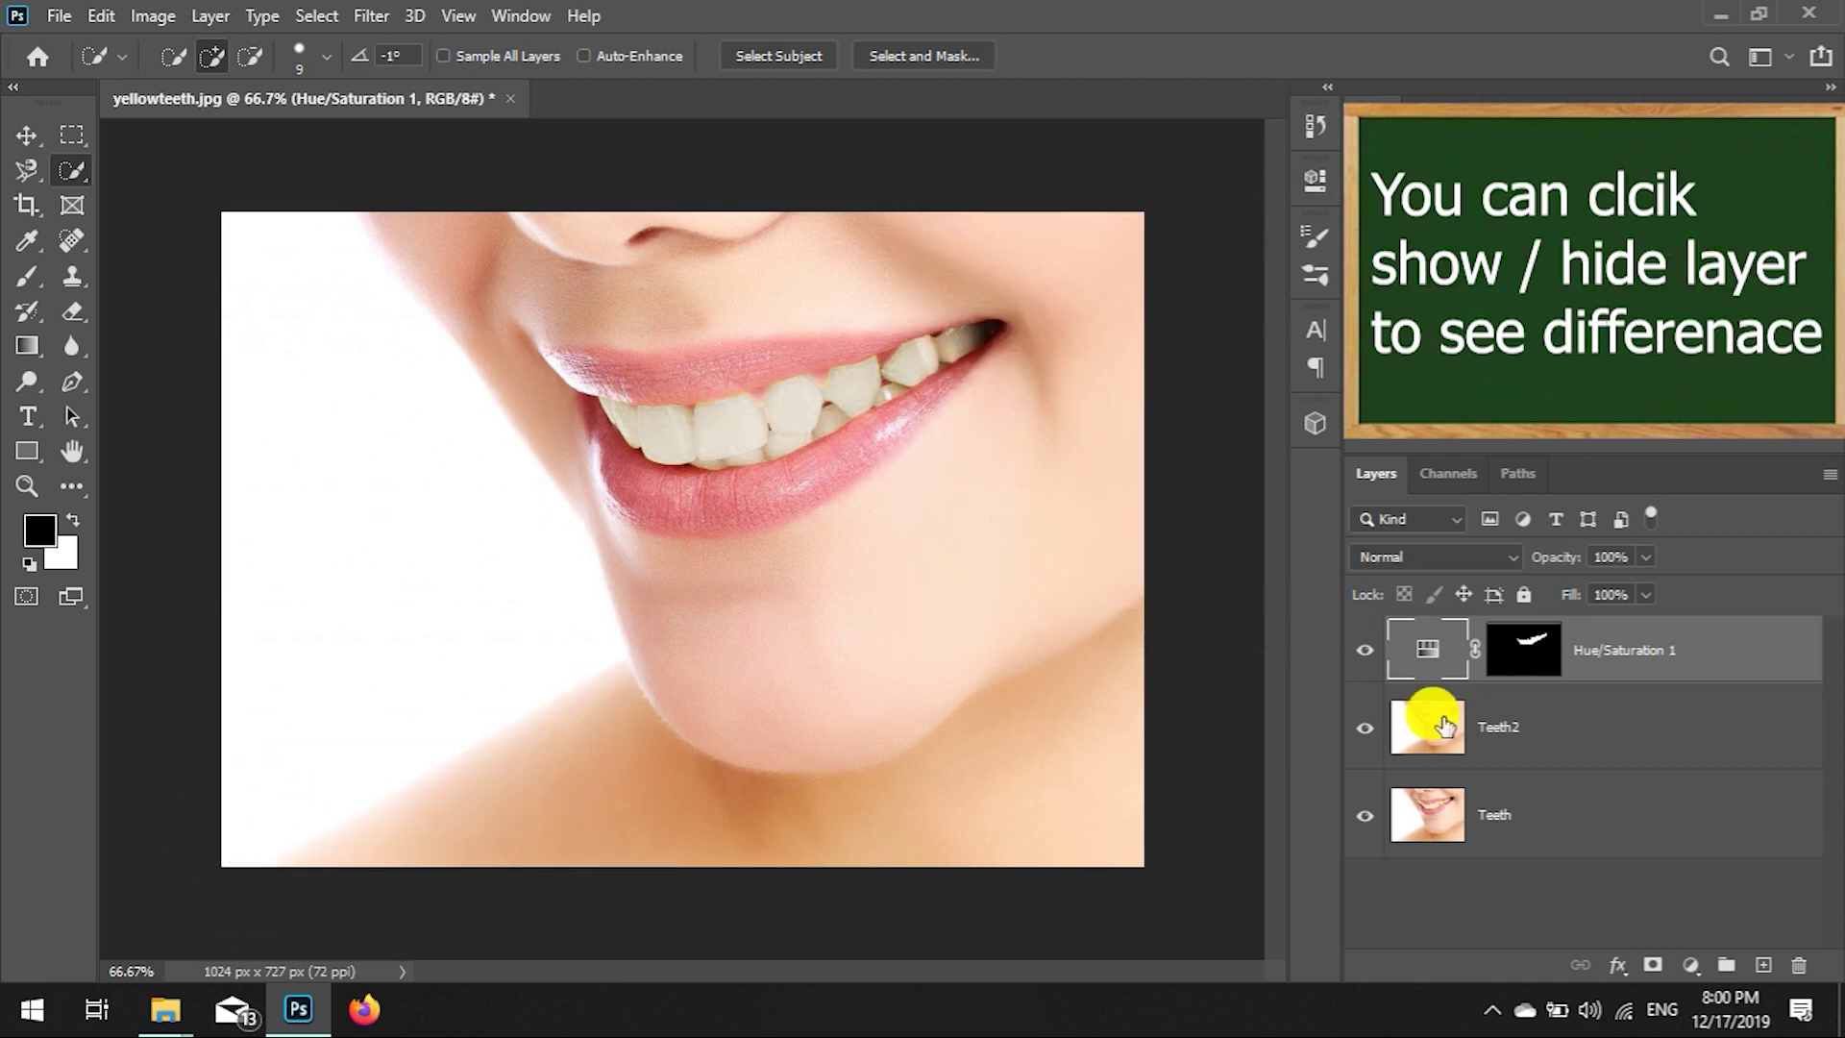
{"action": "left_click", "coordinate": [1366, 650]}
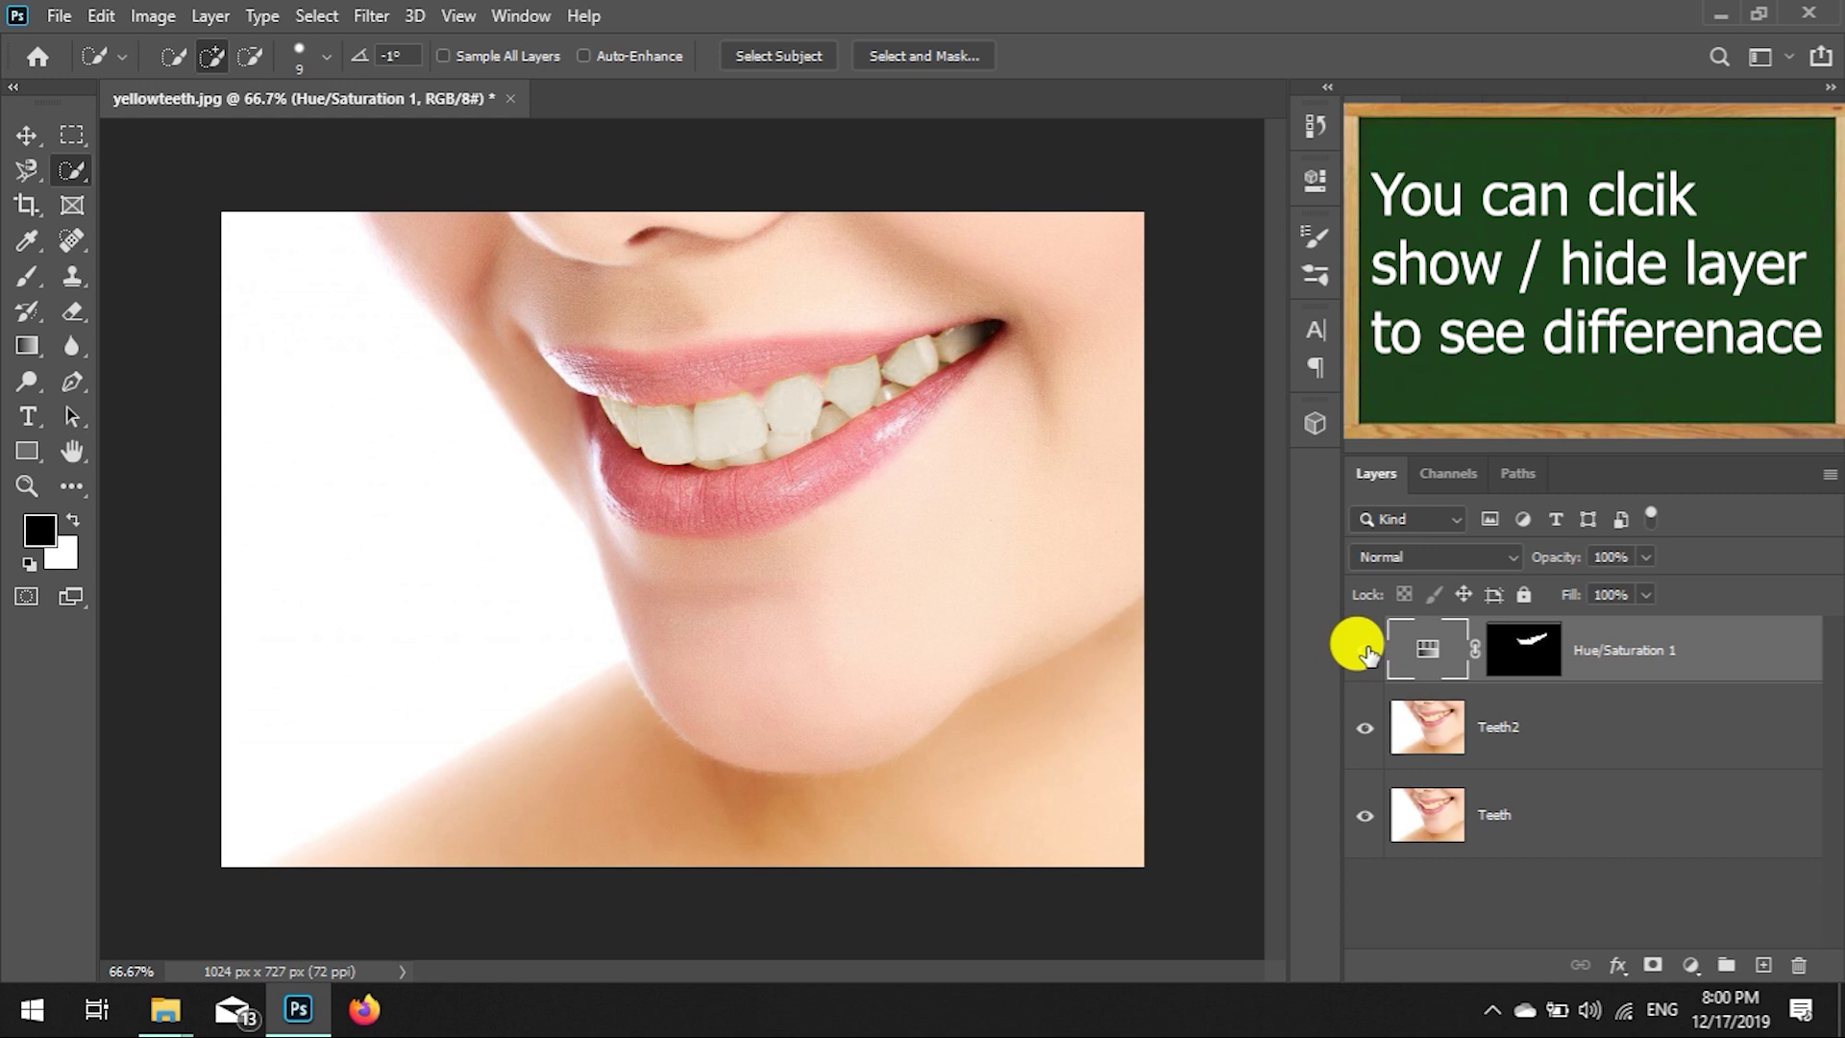
{"action": "left_click", "coordinate": [1366, 650]}
{"action": "left_click", "coordinate": [1366, 650]}
{"action": "left_click", "coordinate": [26, 135]}
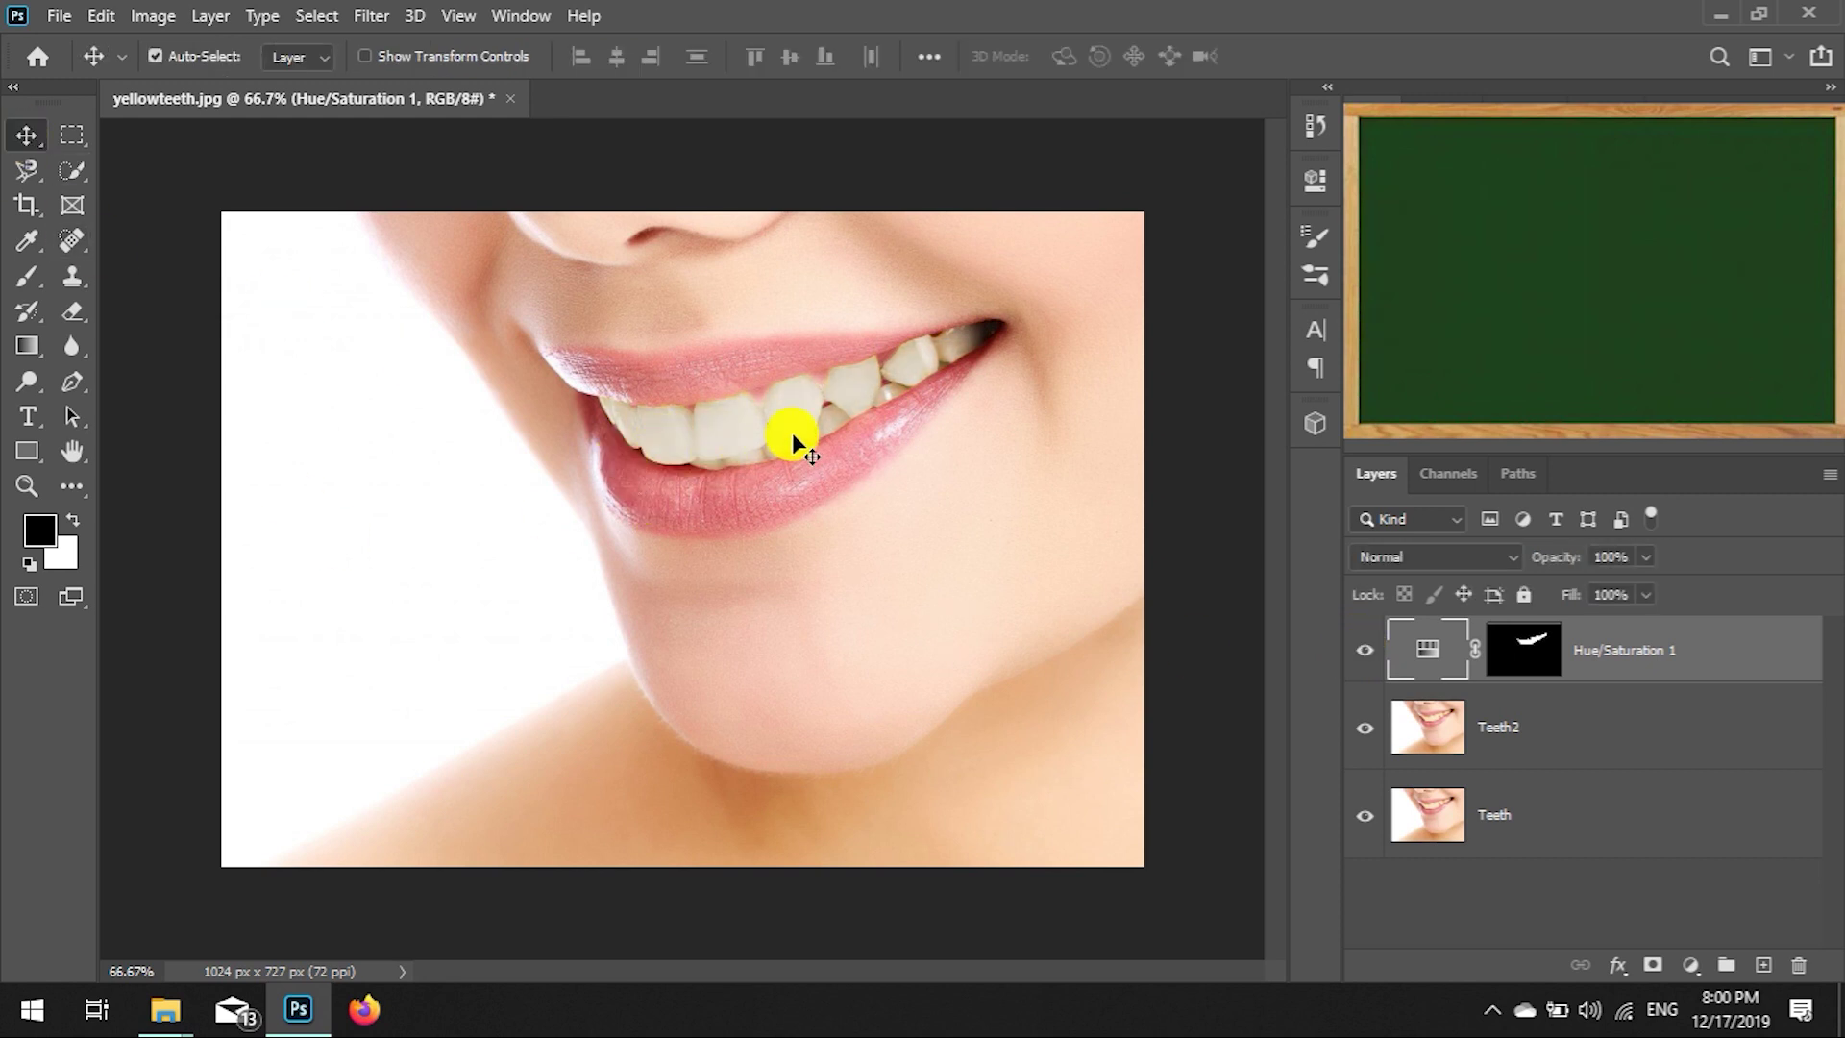
{"action": "left_click", "coordinate": [1364, 651]}
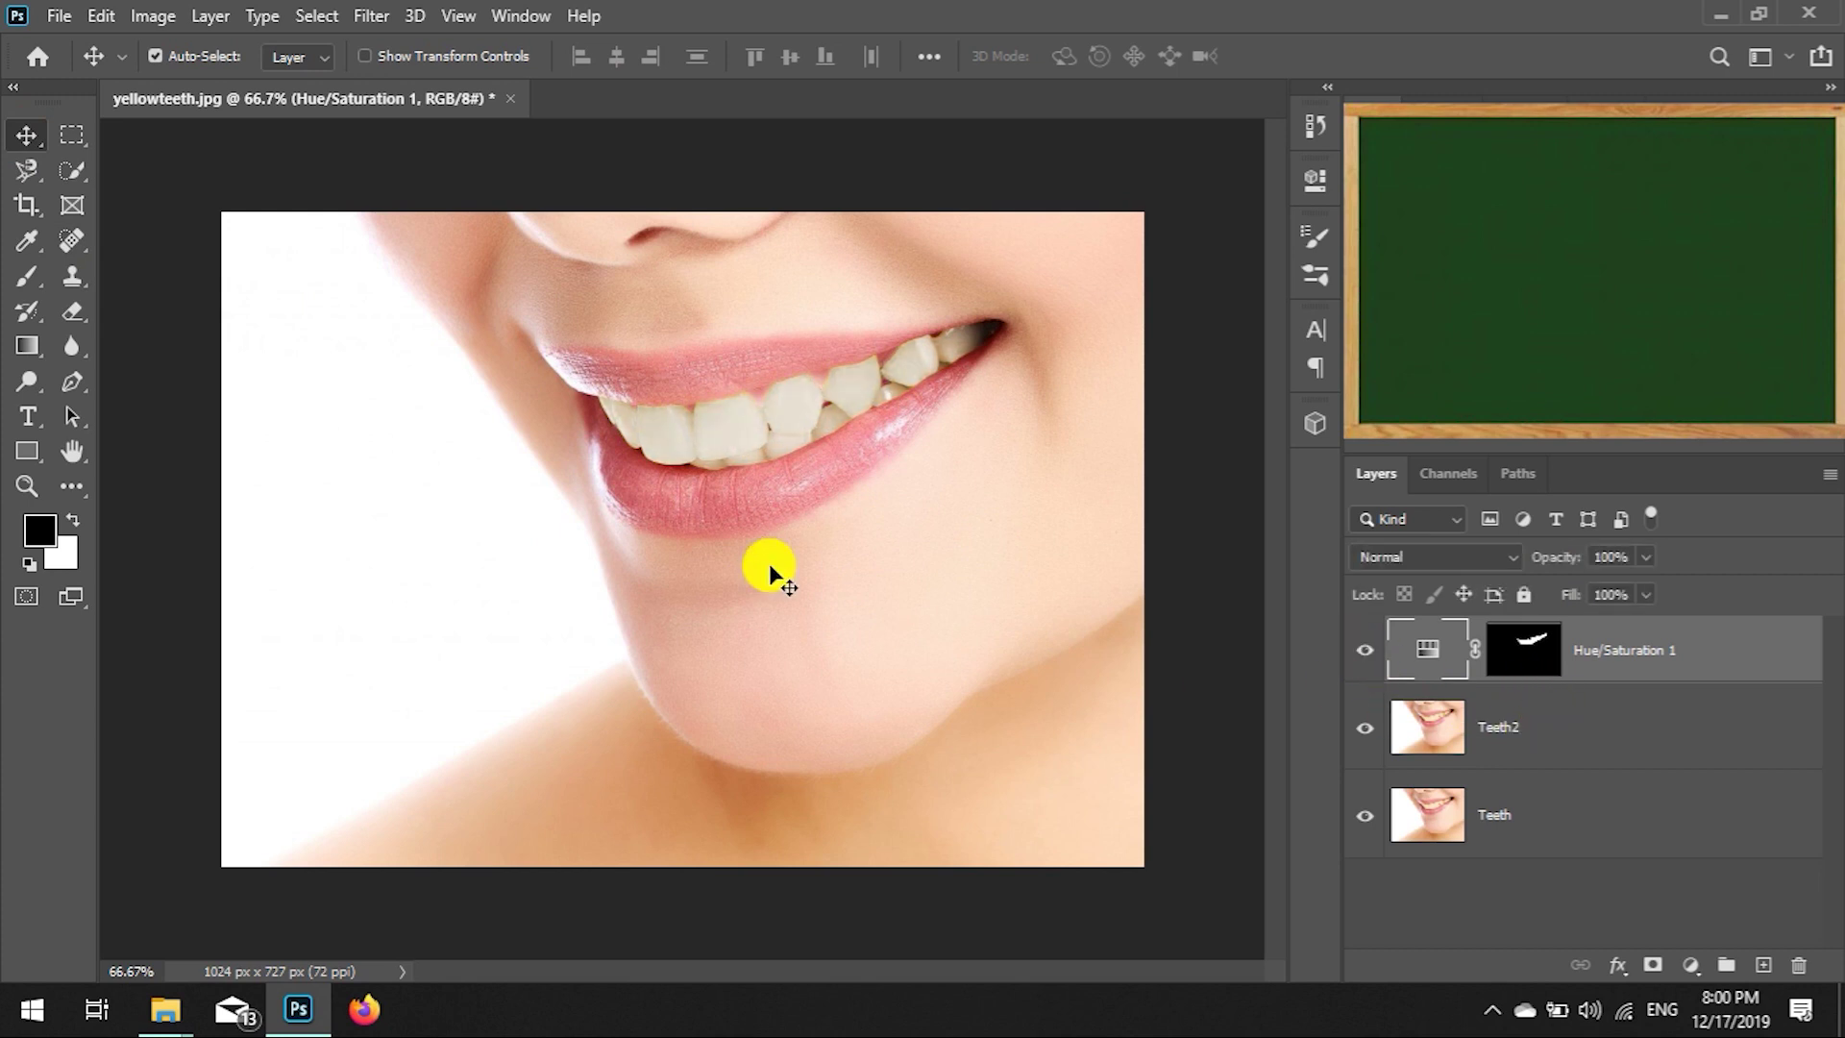
Lower Yellows saturation to -85 and toggle the adjustment to compare again.
{"action": "double_click", "coordinate": [1421, 647]}
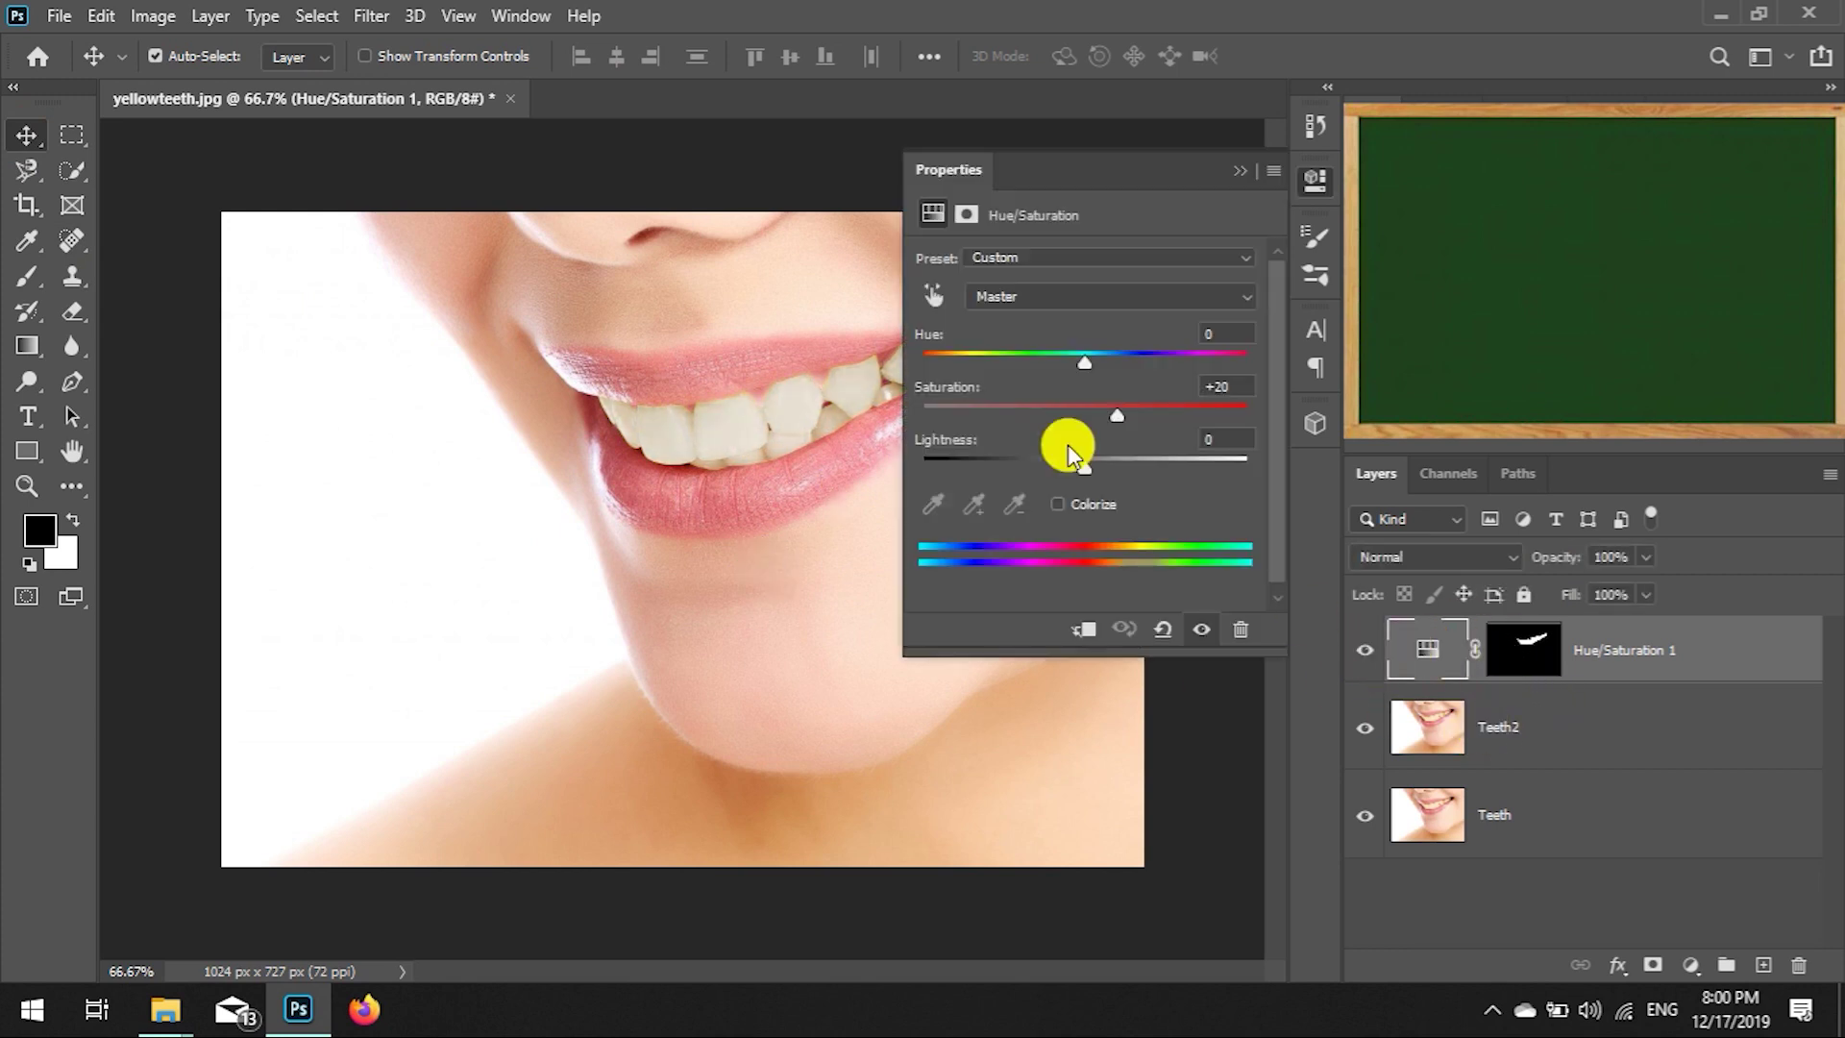
{"action": "left_click", "coordinate": [1029, 296]}
{"action": "left_click", "coordinate": [1020, 361]}
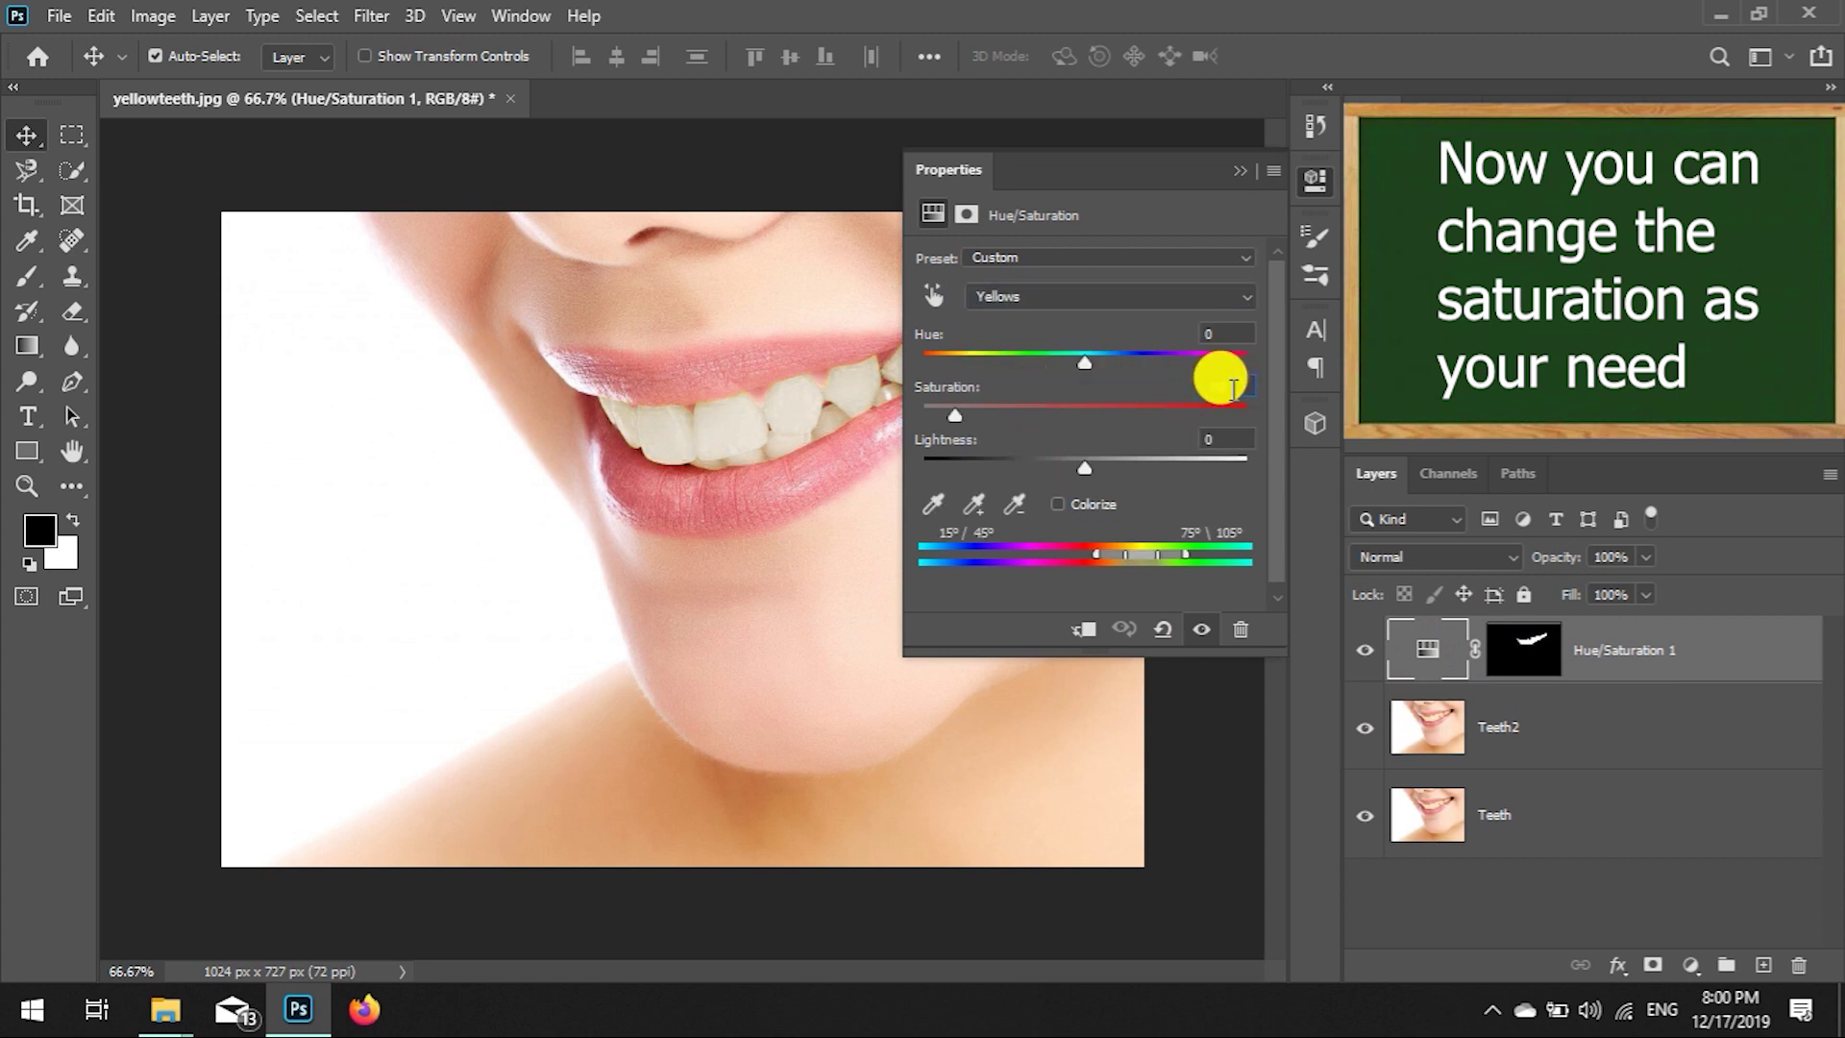
{"action": "type", "text": "-85"}
{"action": "left_click", "coordinate": [1239, 171]}
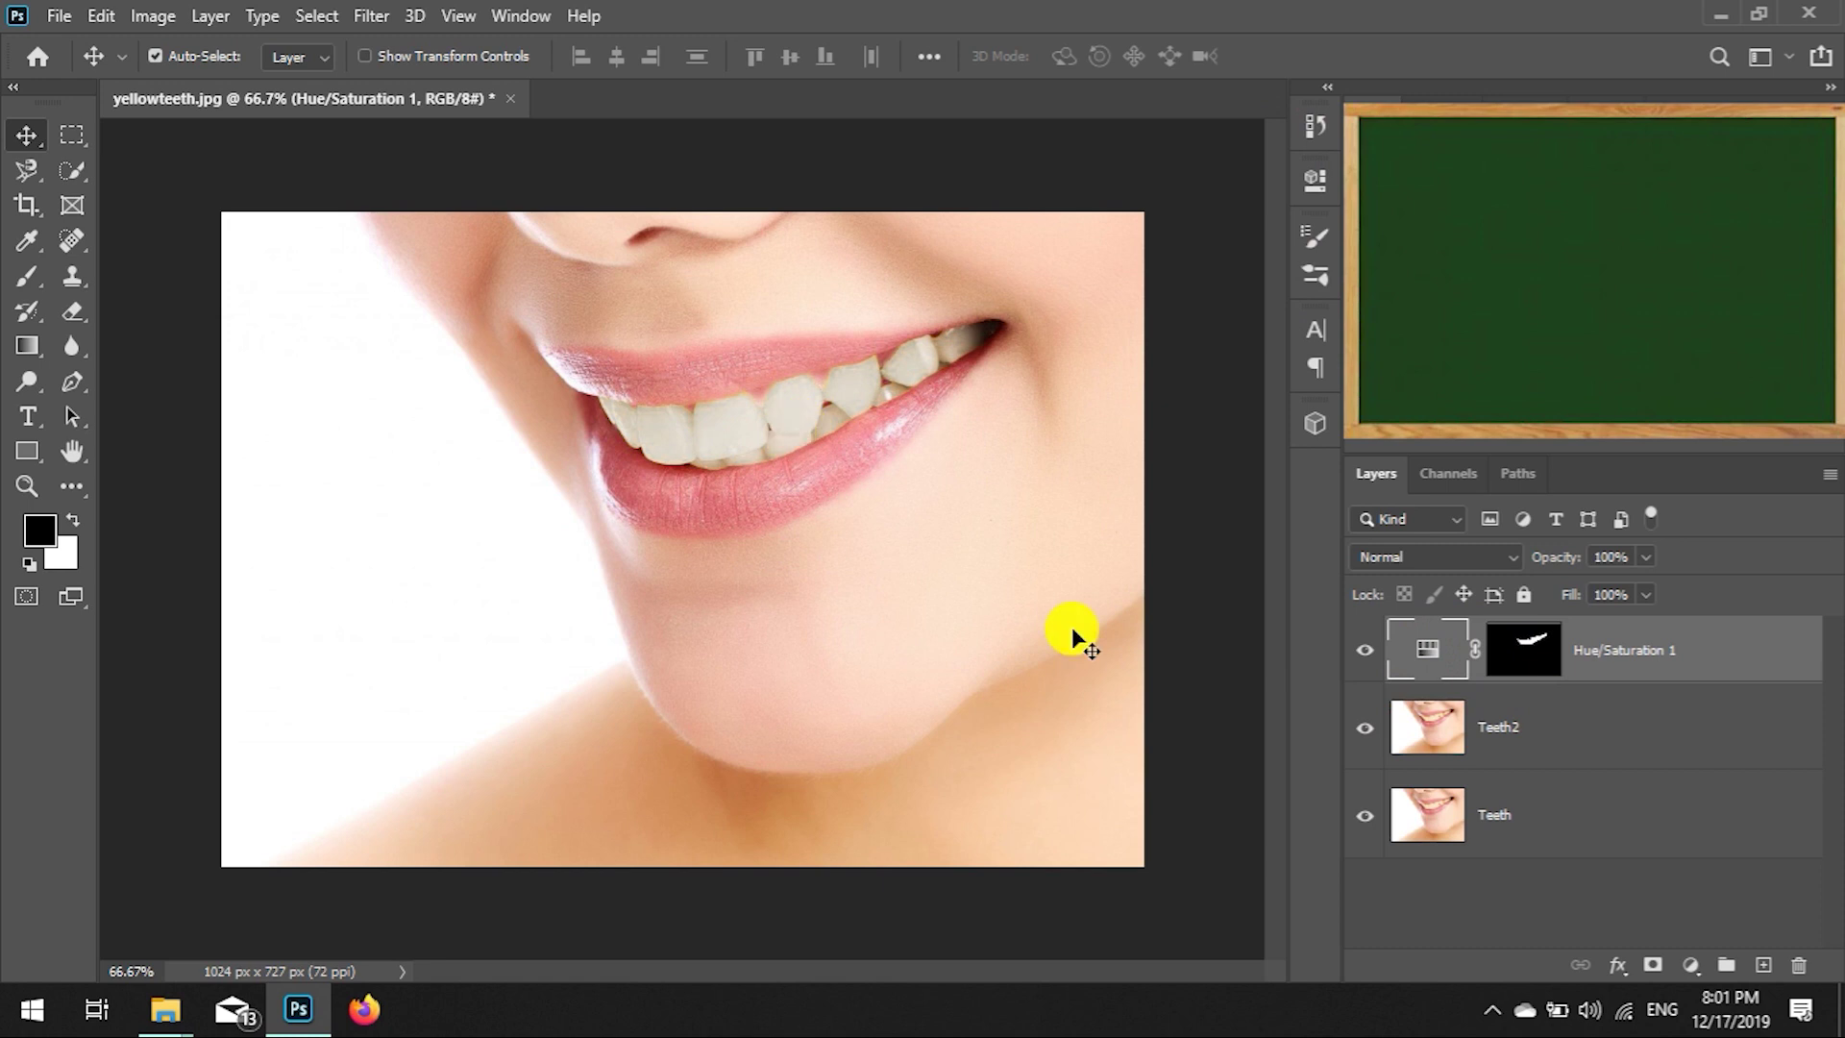
{"action": "left_click", "coordinate": [1365, 650]}
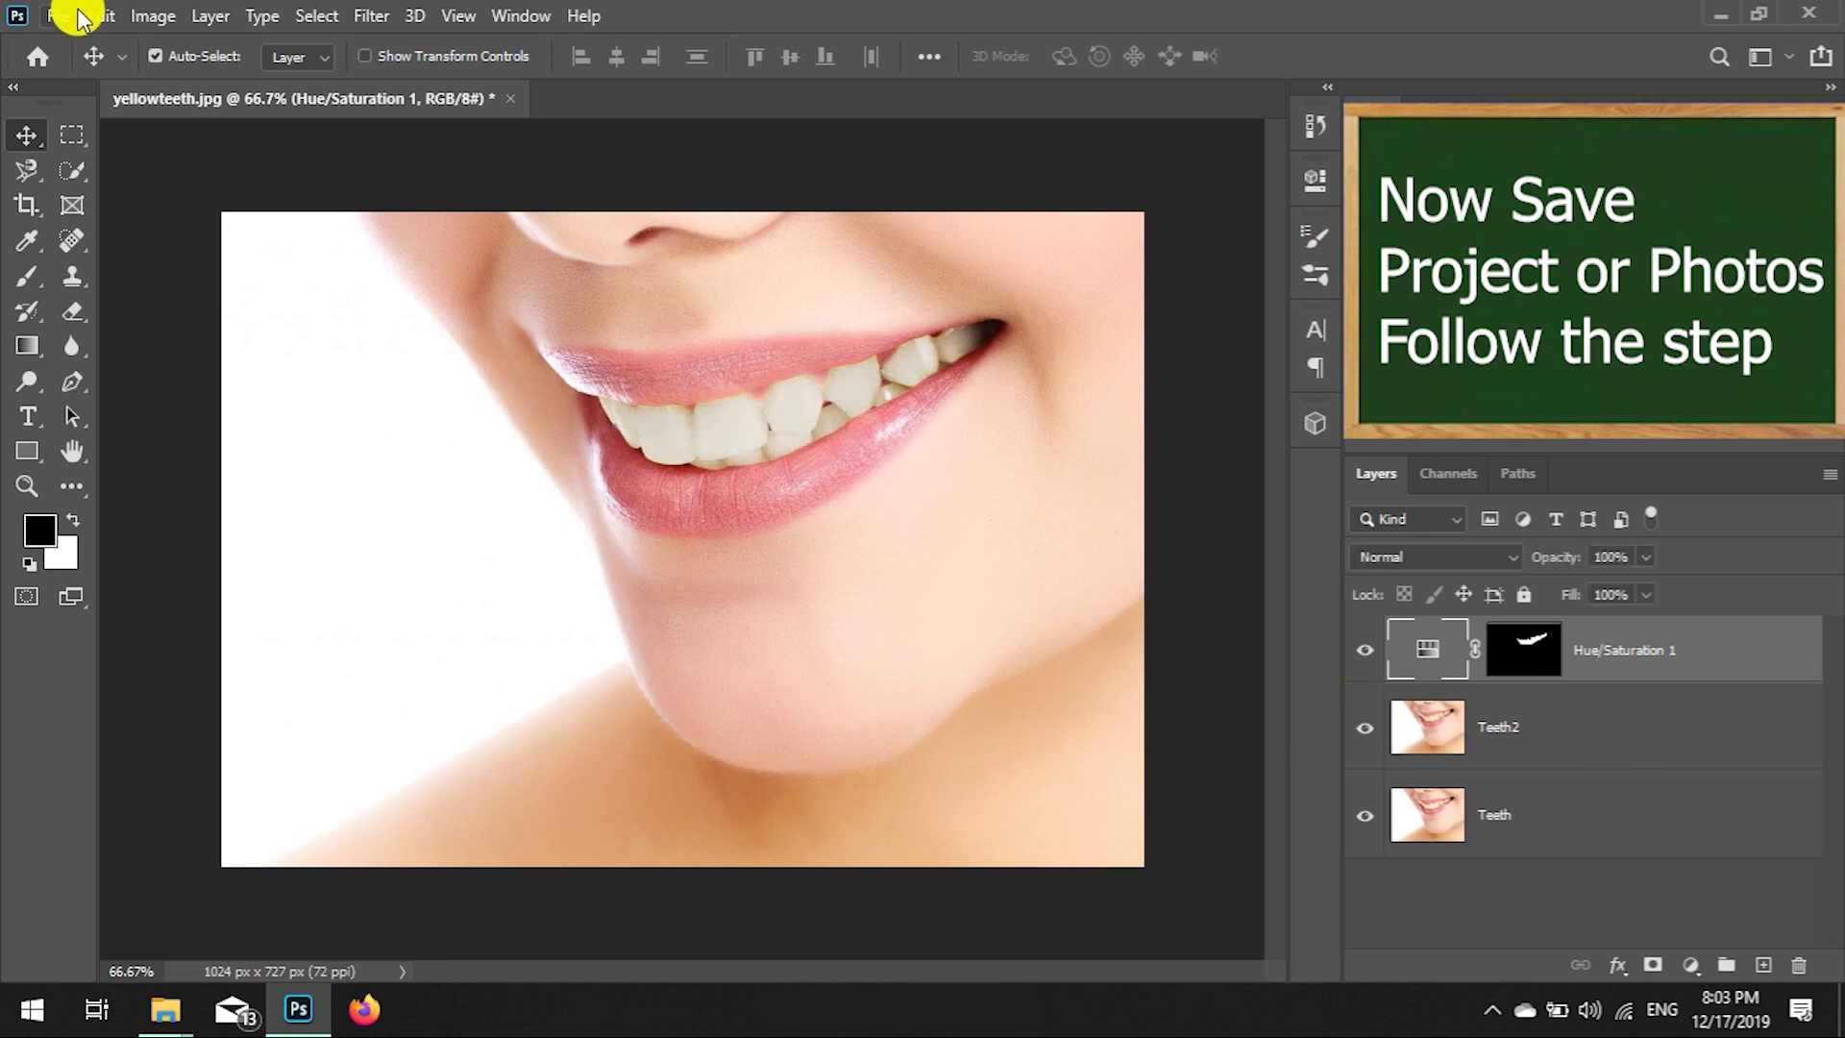
Save the photo on this computer as JPEG 'White Teeth' at quality 12 (Maximum).
{"action": "left_click", "coordinate": [60, 15]}
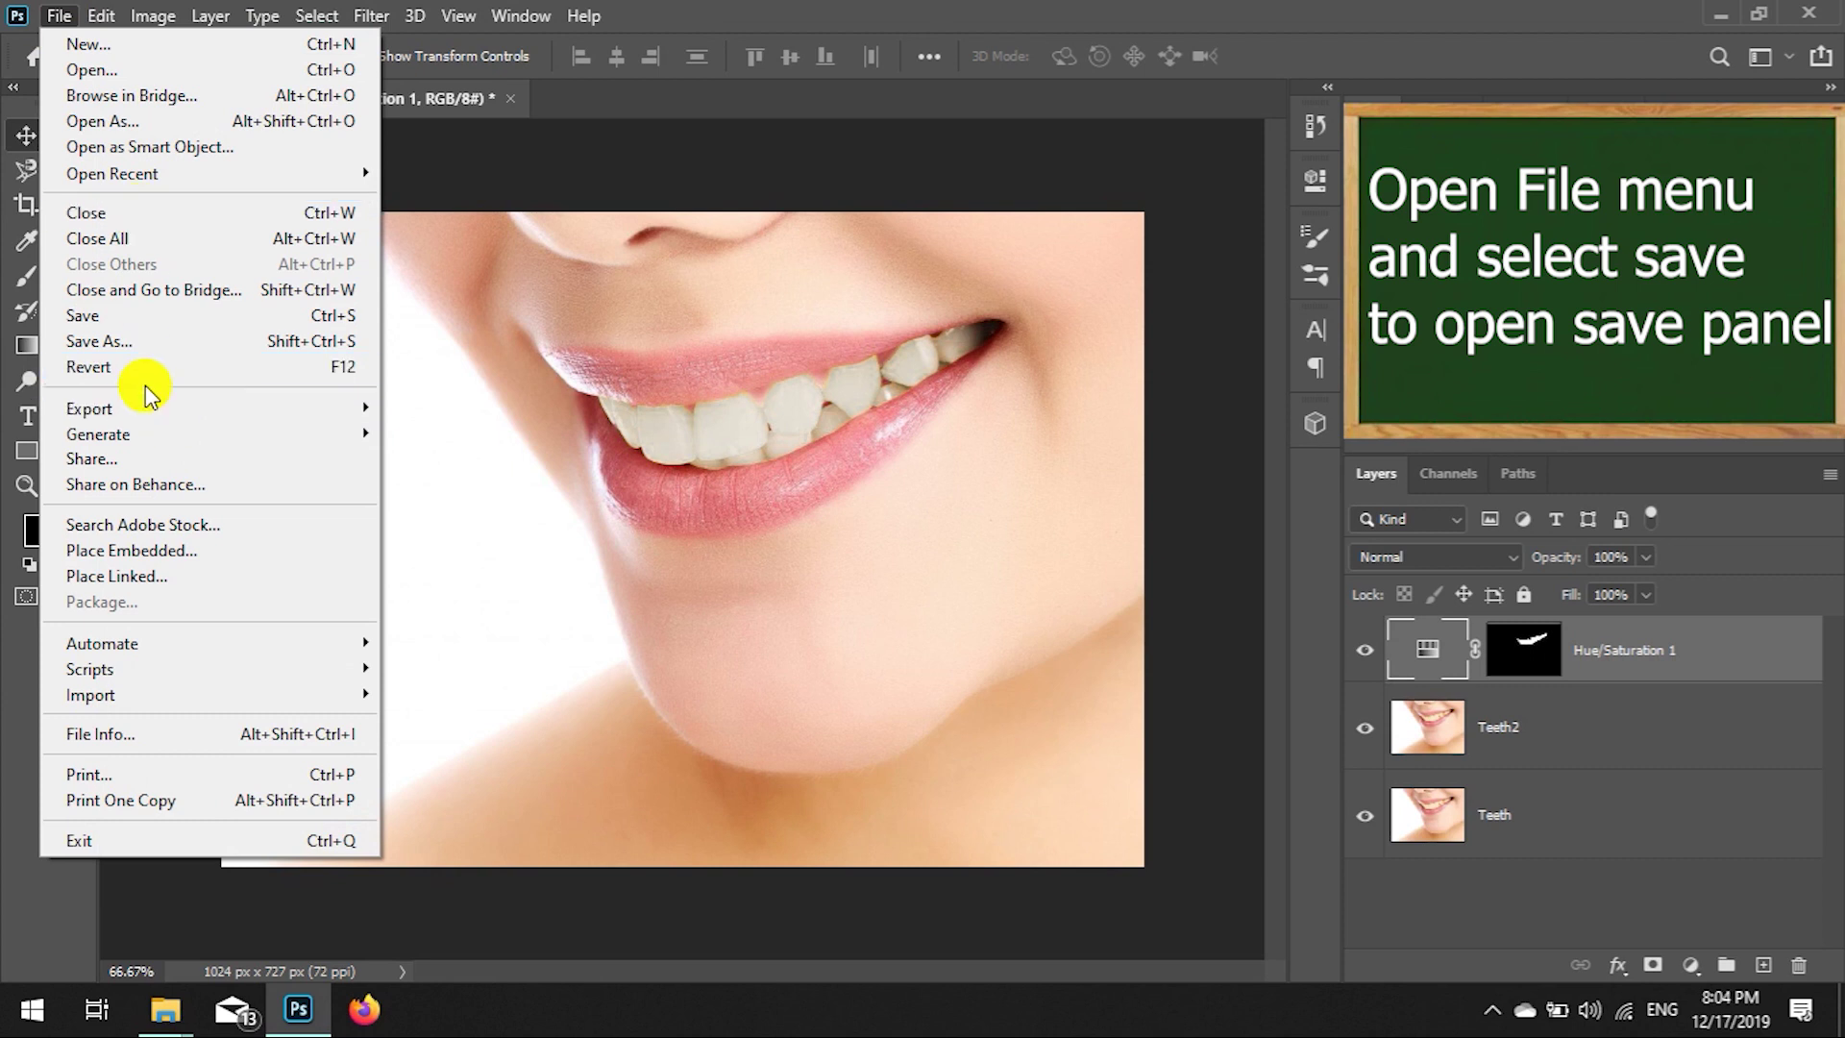
{"action": "left_click", "coordinate": [82, 315]}
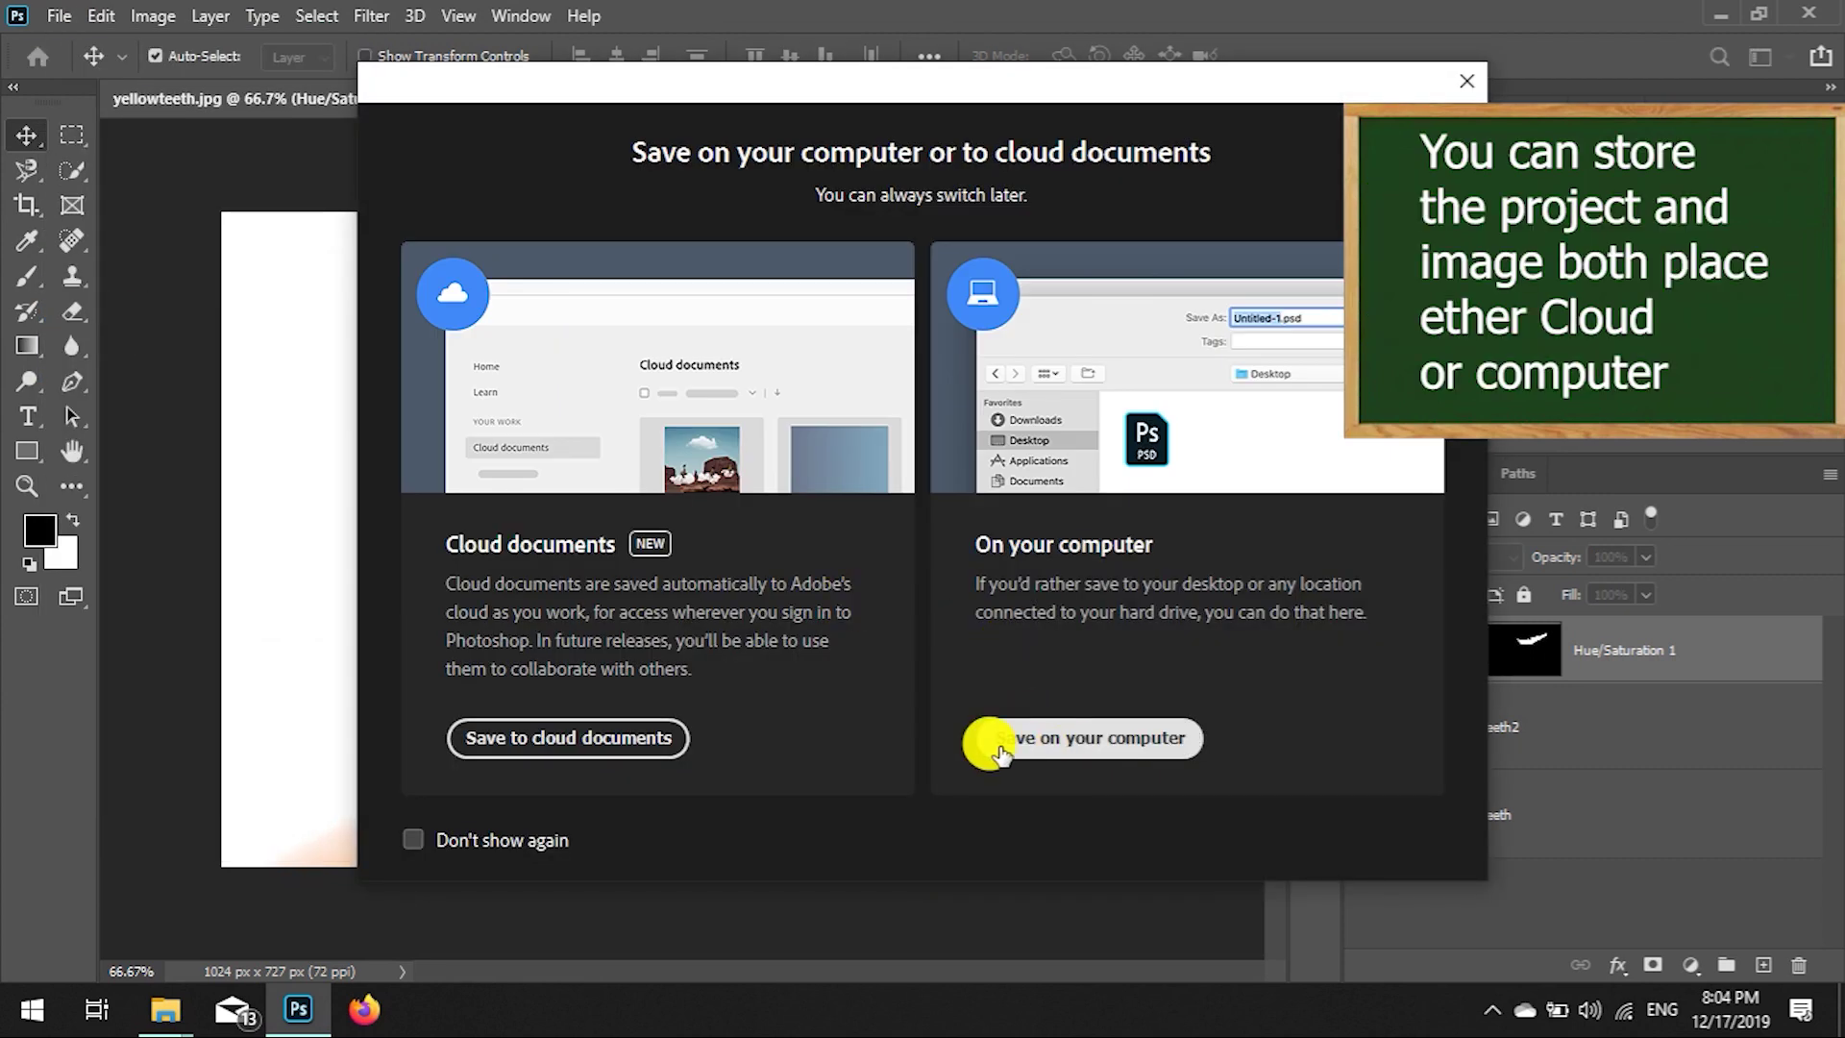
{"action": "left_click", "coordinate": [990, 745]}
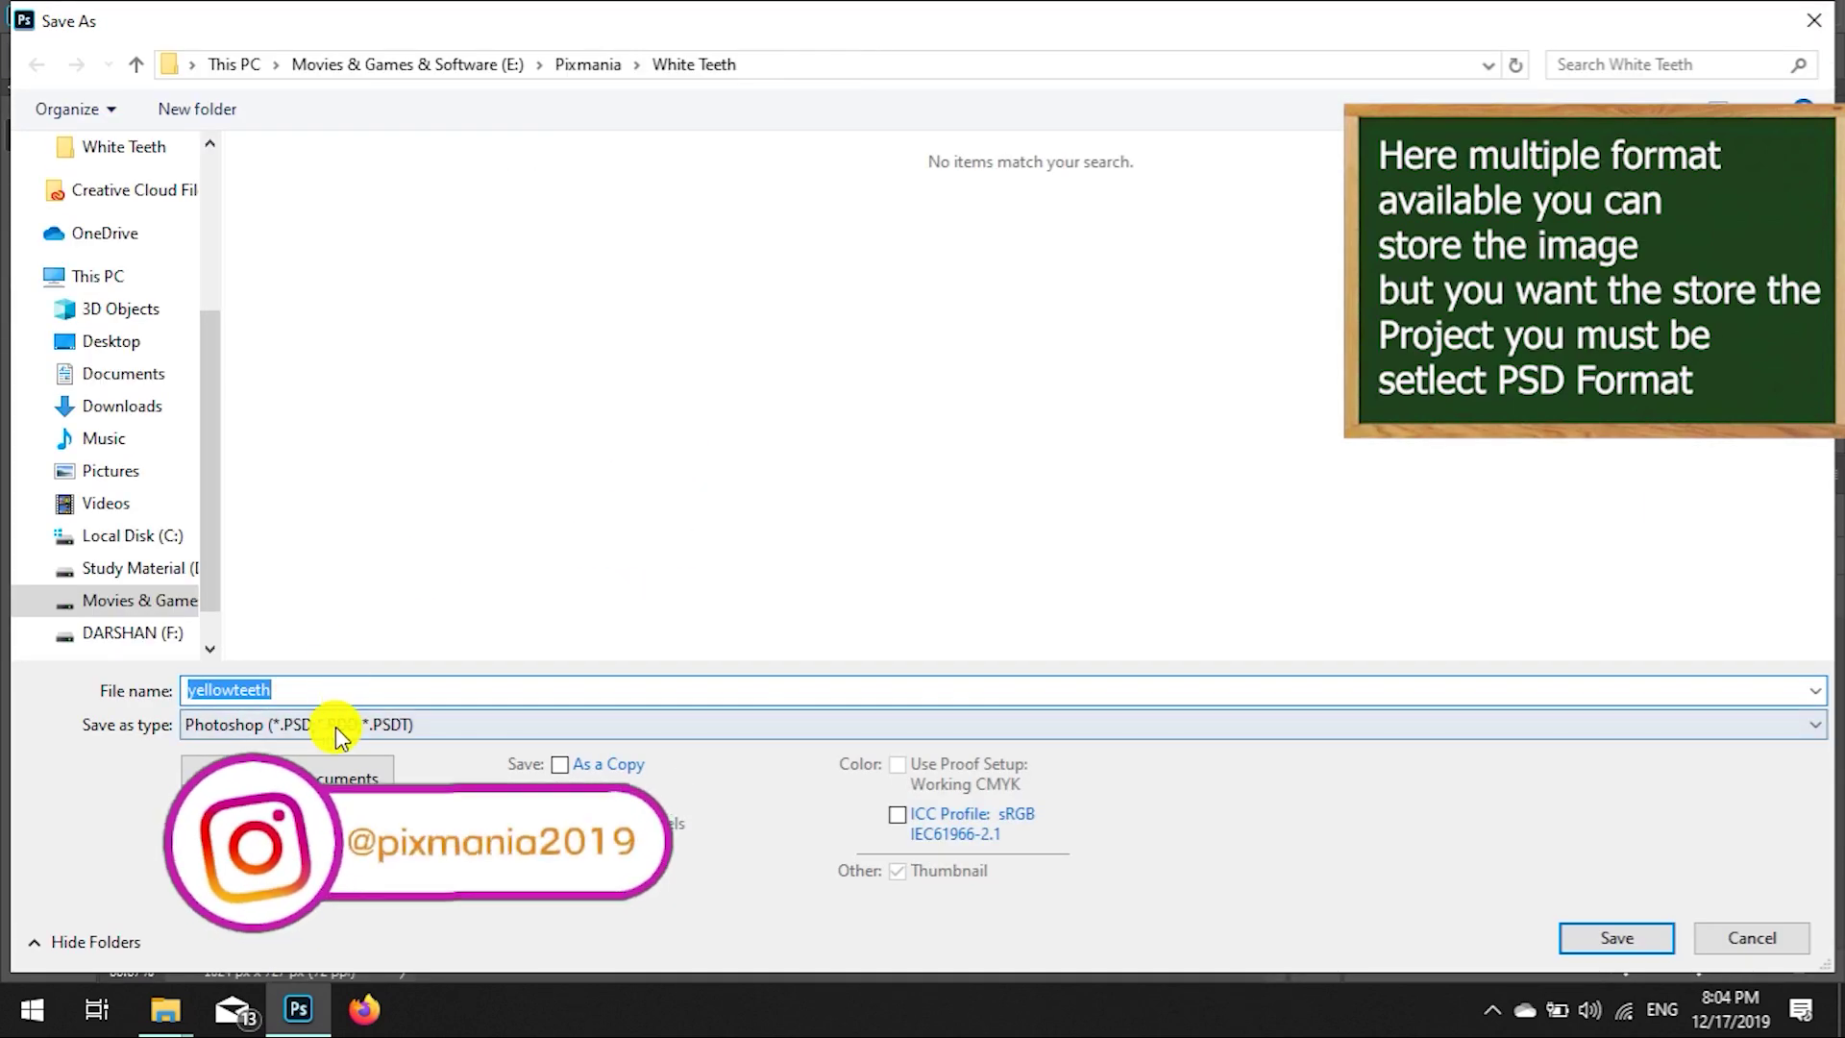
{"action": "left_click", "coordinate": [428, 726]}
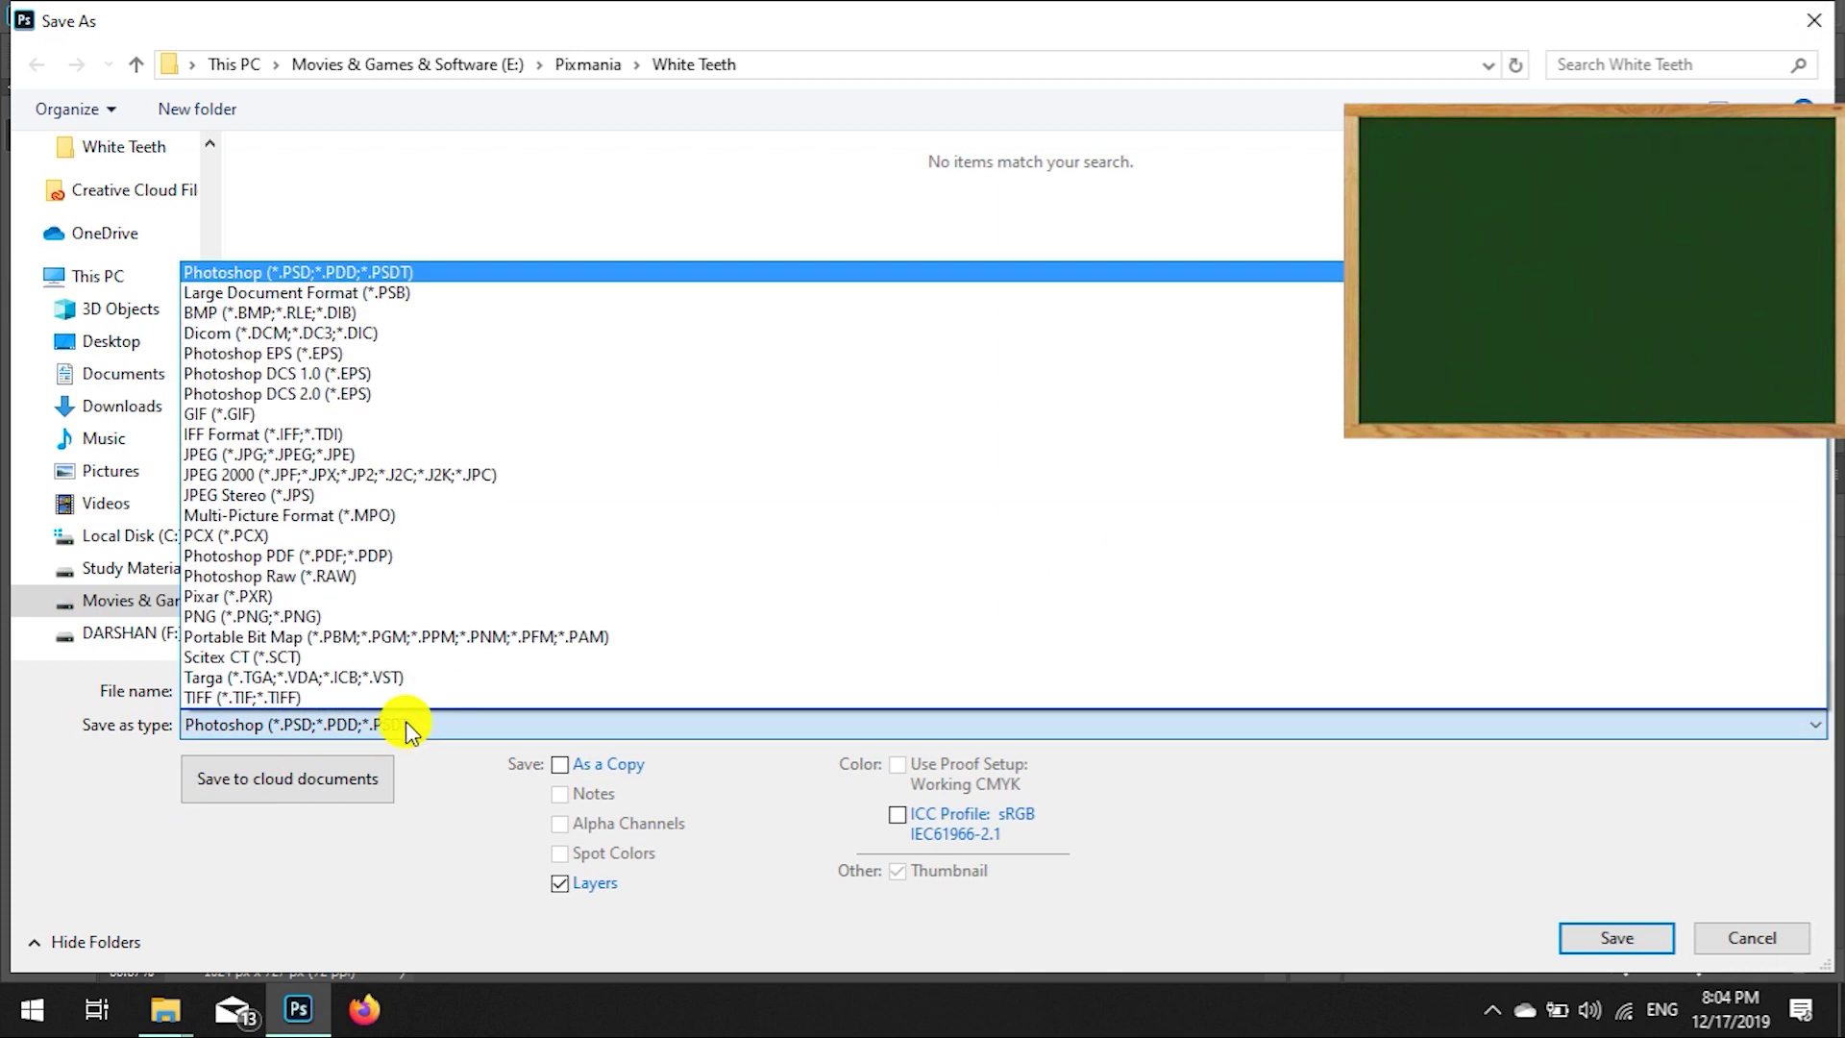
{"action": "left_click", "coordinate": [306, 456]}
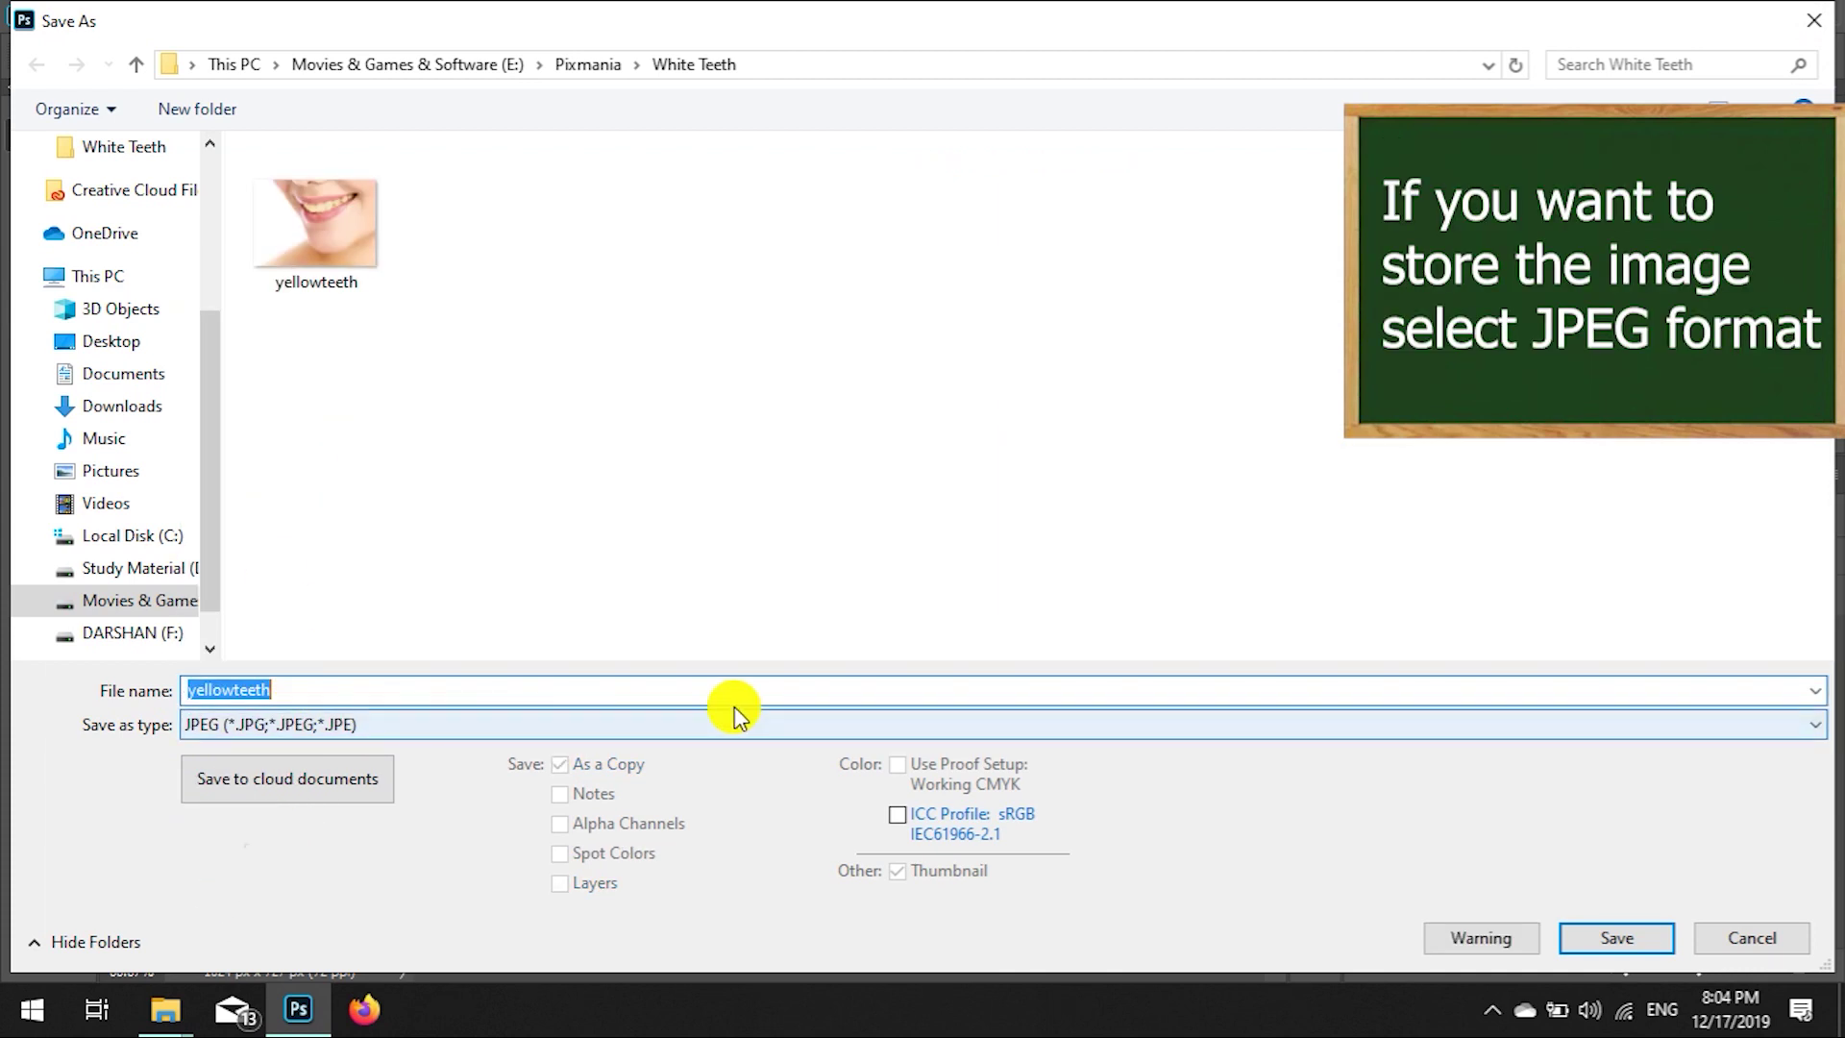
{"action": "type", "text": "White Teeth"}
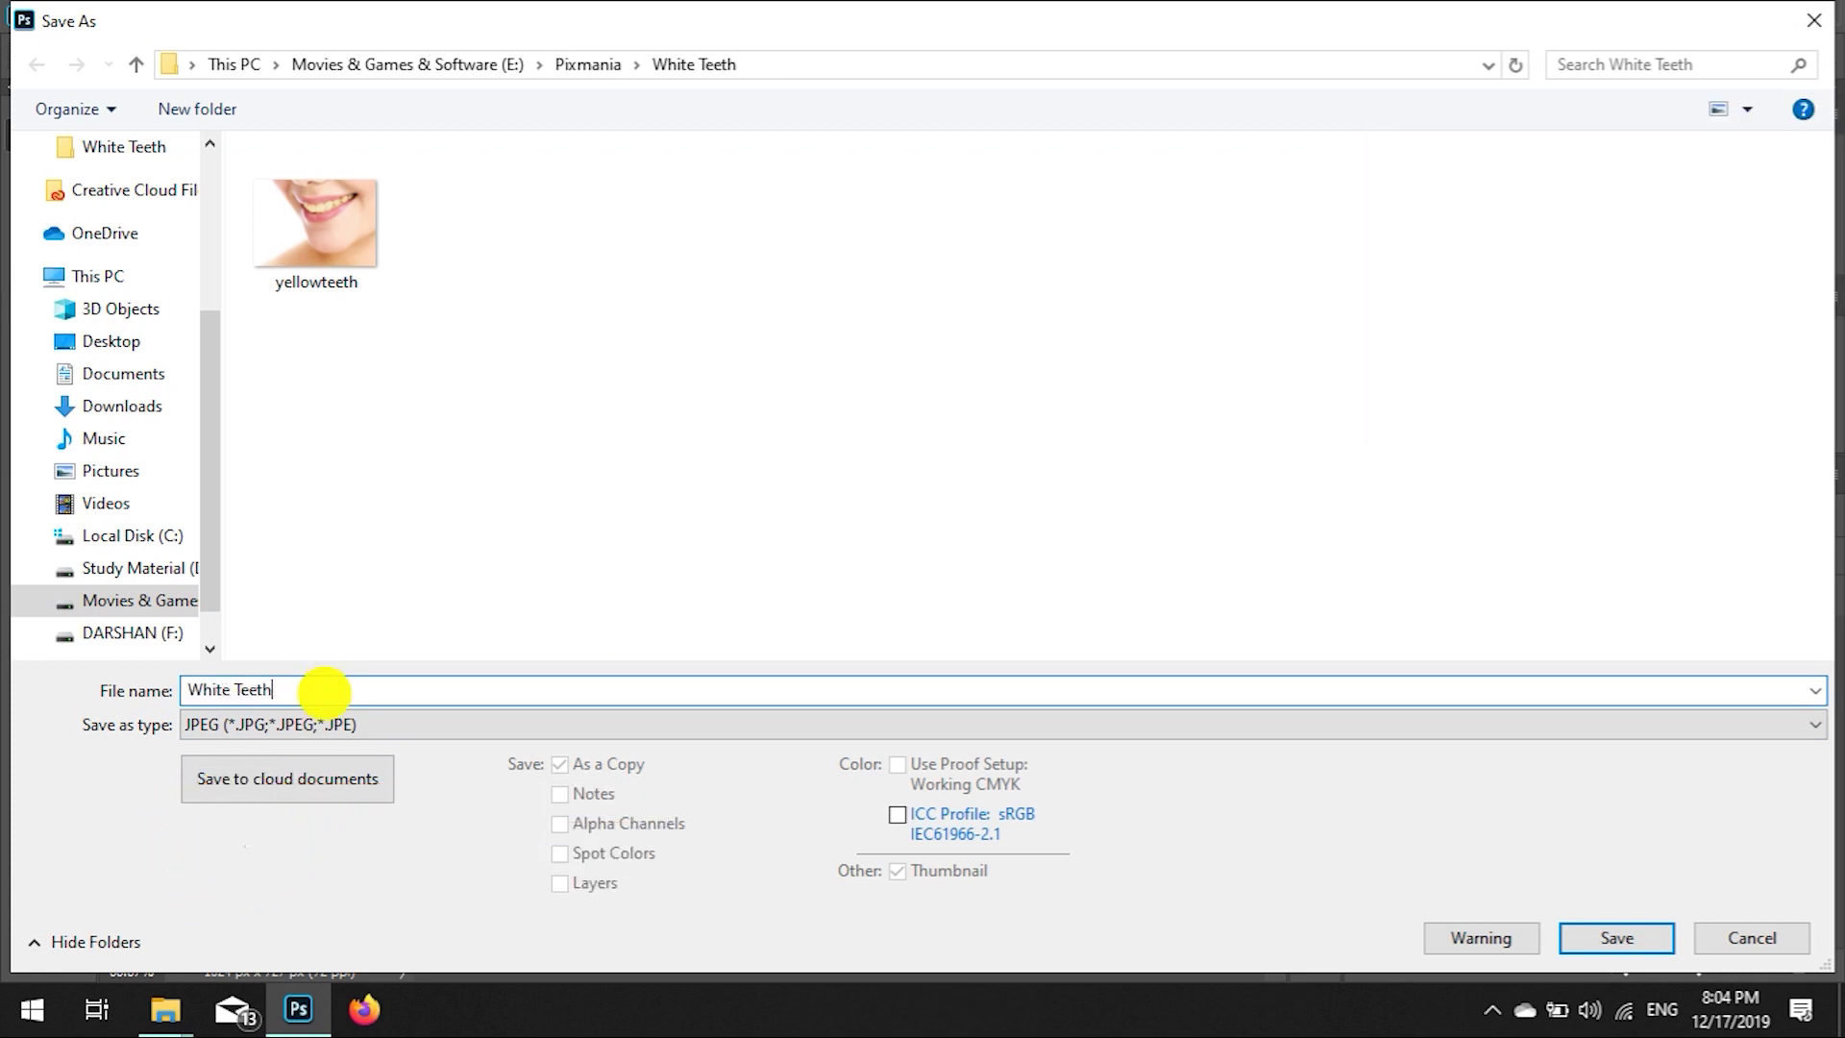
{"action": "left_click", "coordinate": [1581, 947]}
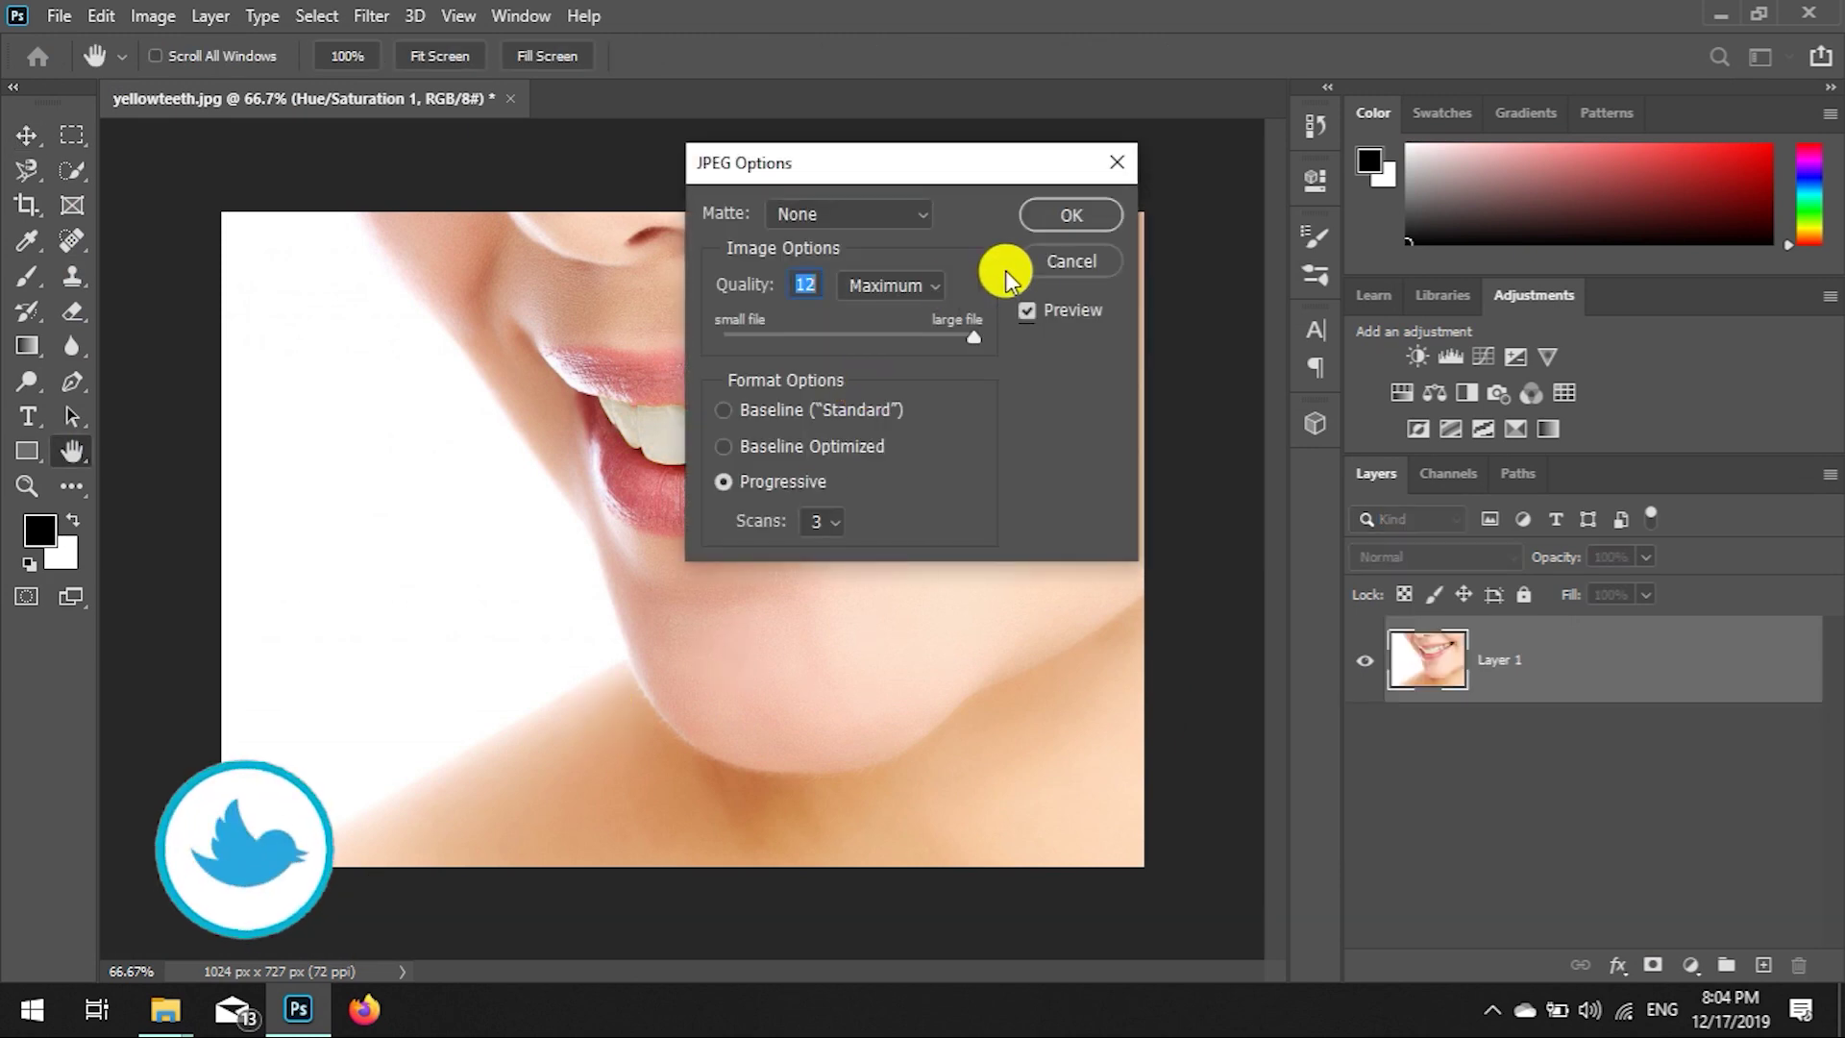
{"action": "left_click", "coordinate": [1057, 220]}
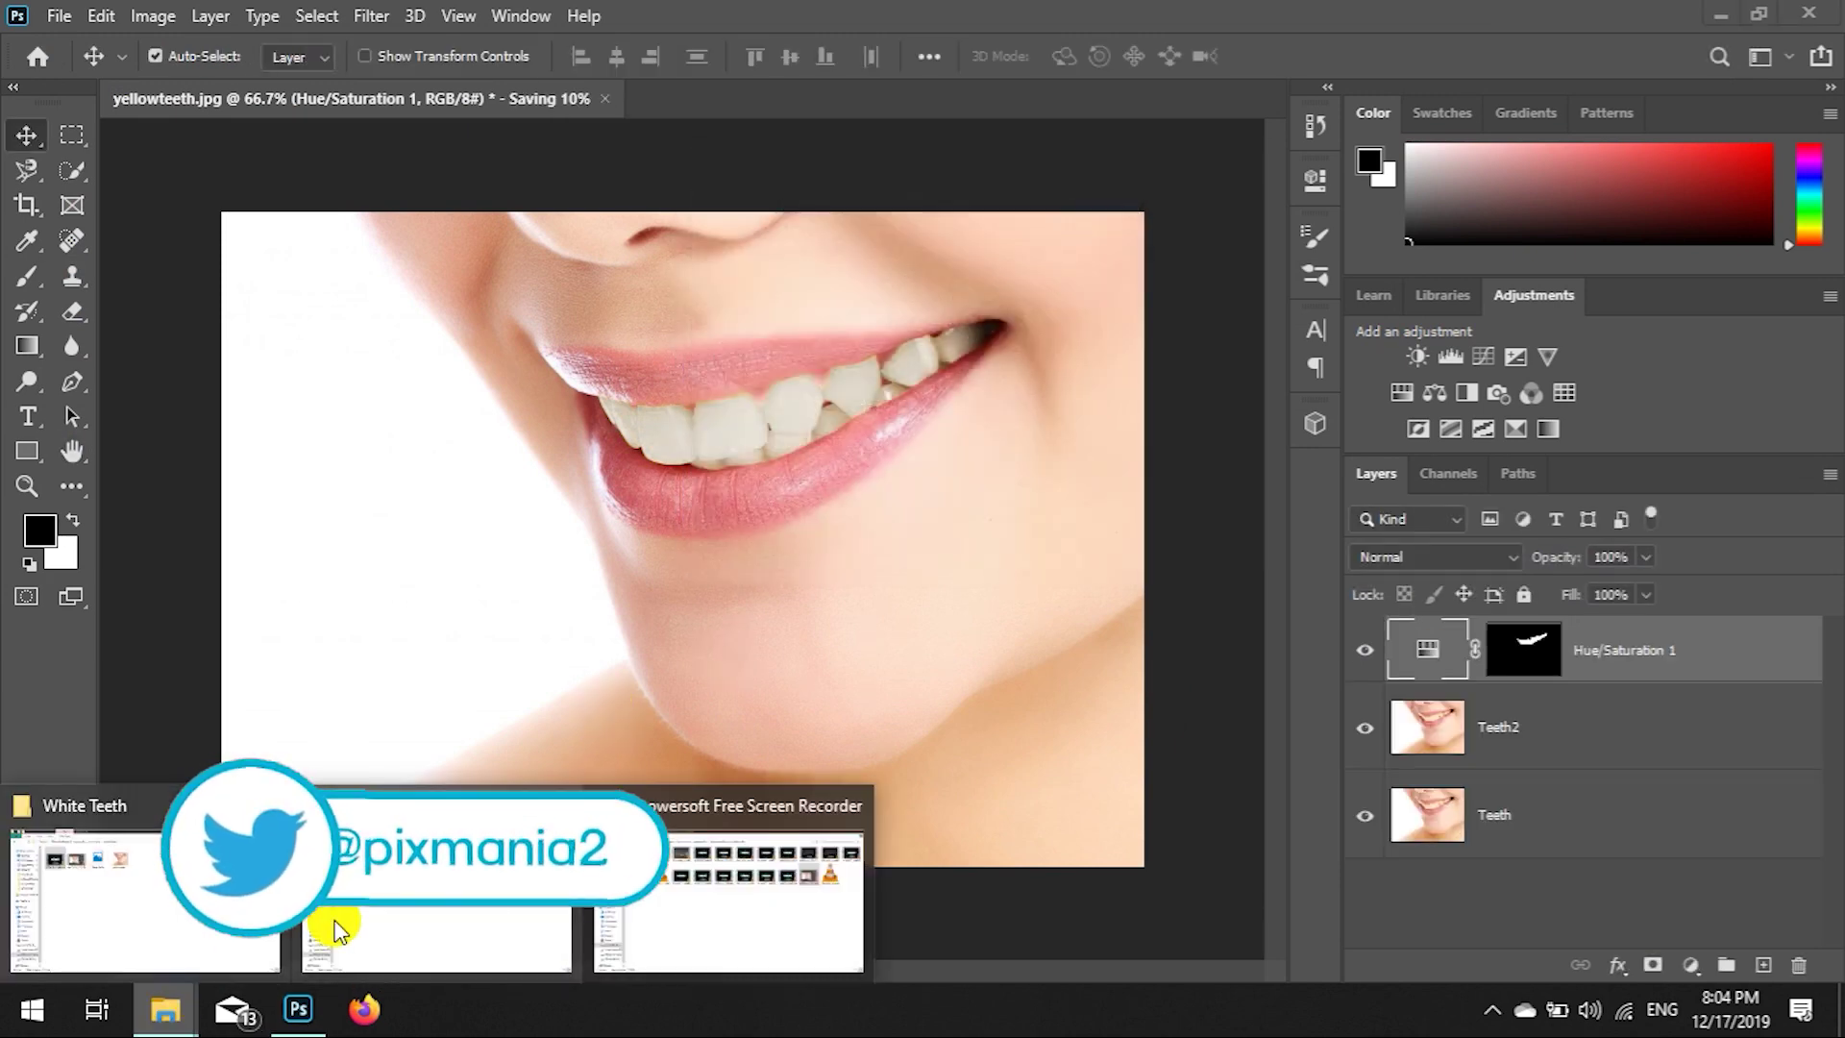
Open the saved White Teeth image from the White Teeth folder in File Explorer.
{"action": "left_click", "coordinate": [452, 914]}
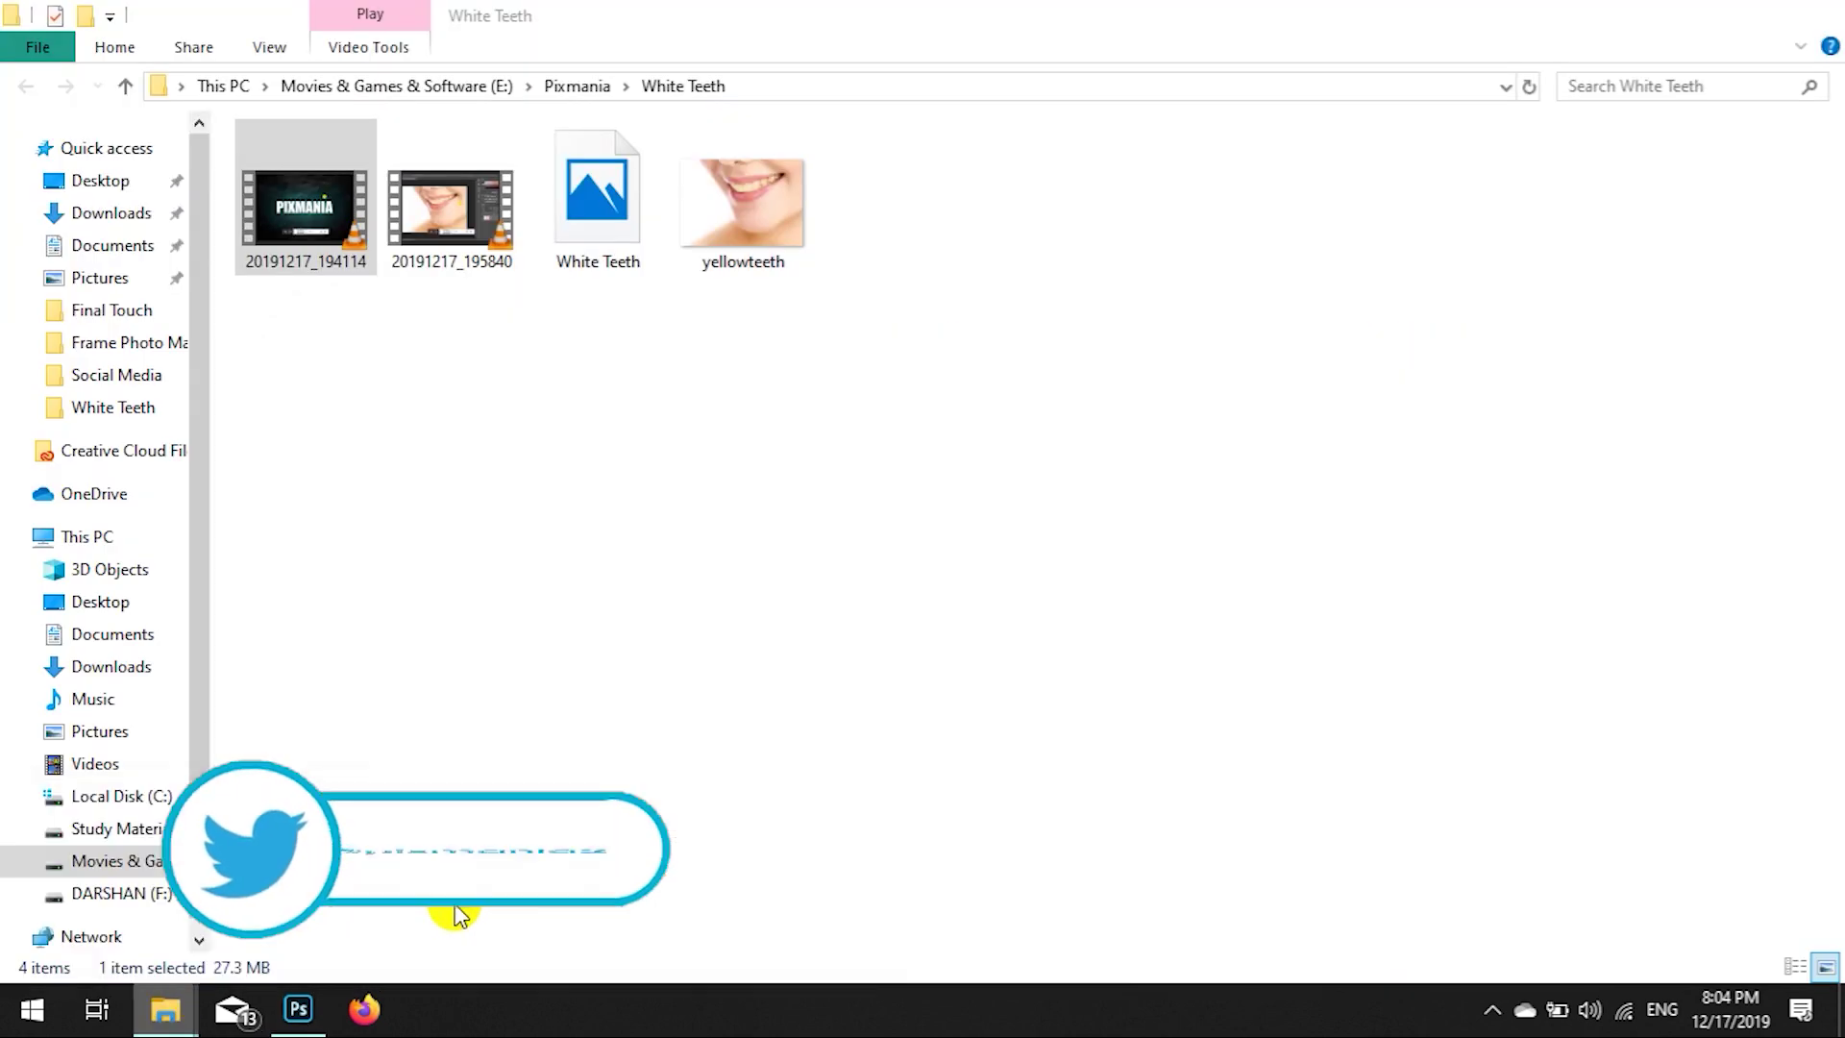
{"action": "left_click", "coordinate": [627, 255]}
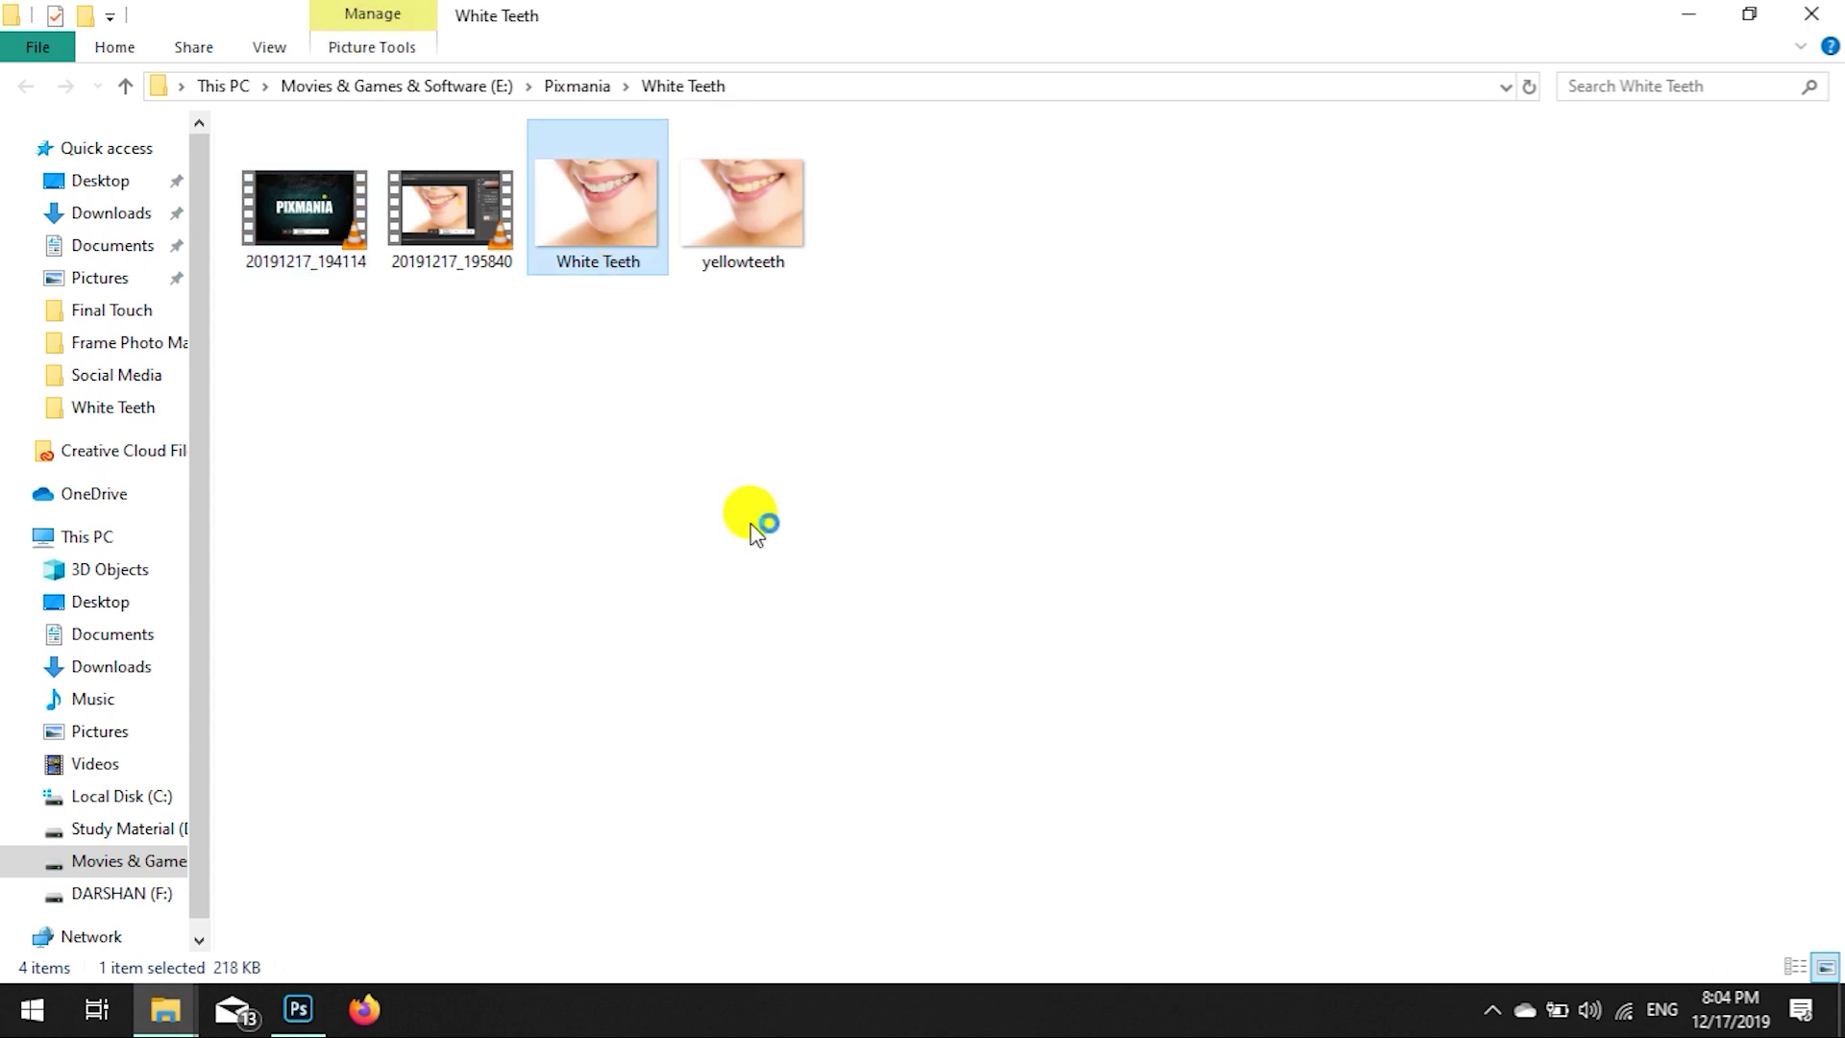
{"action": "key", "text": "Return"}
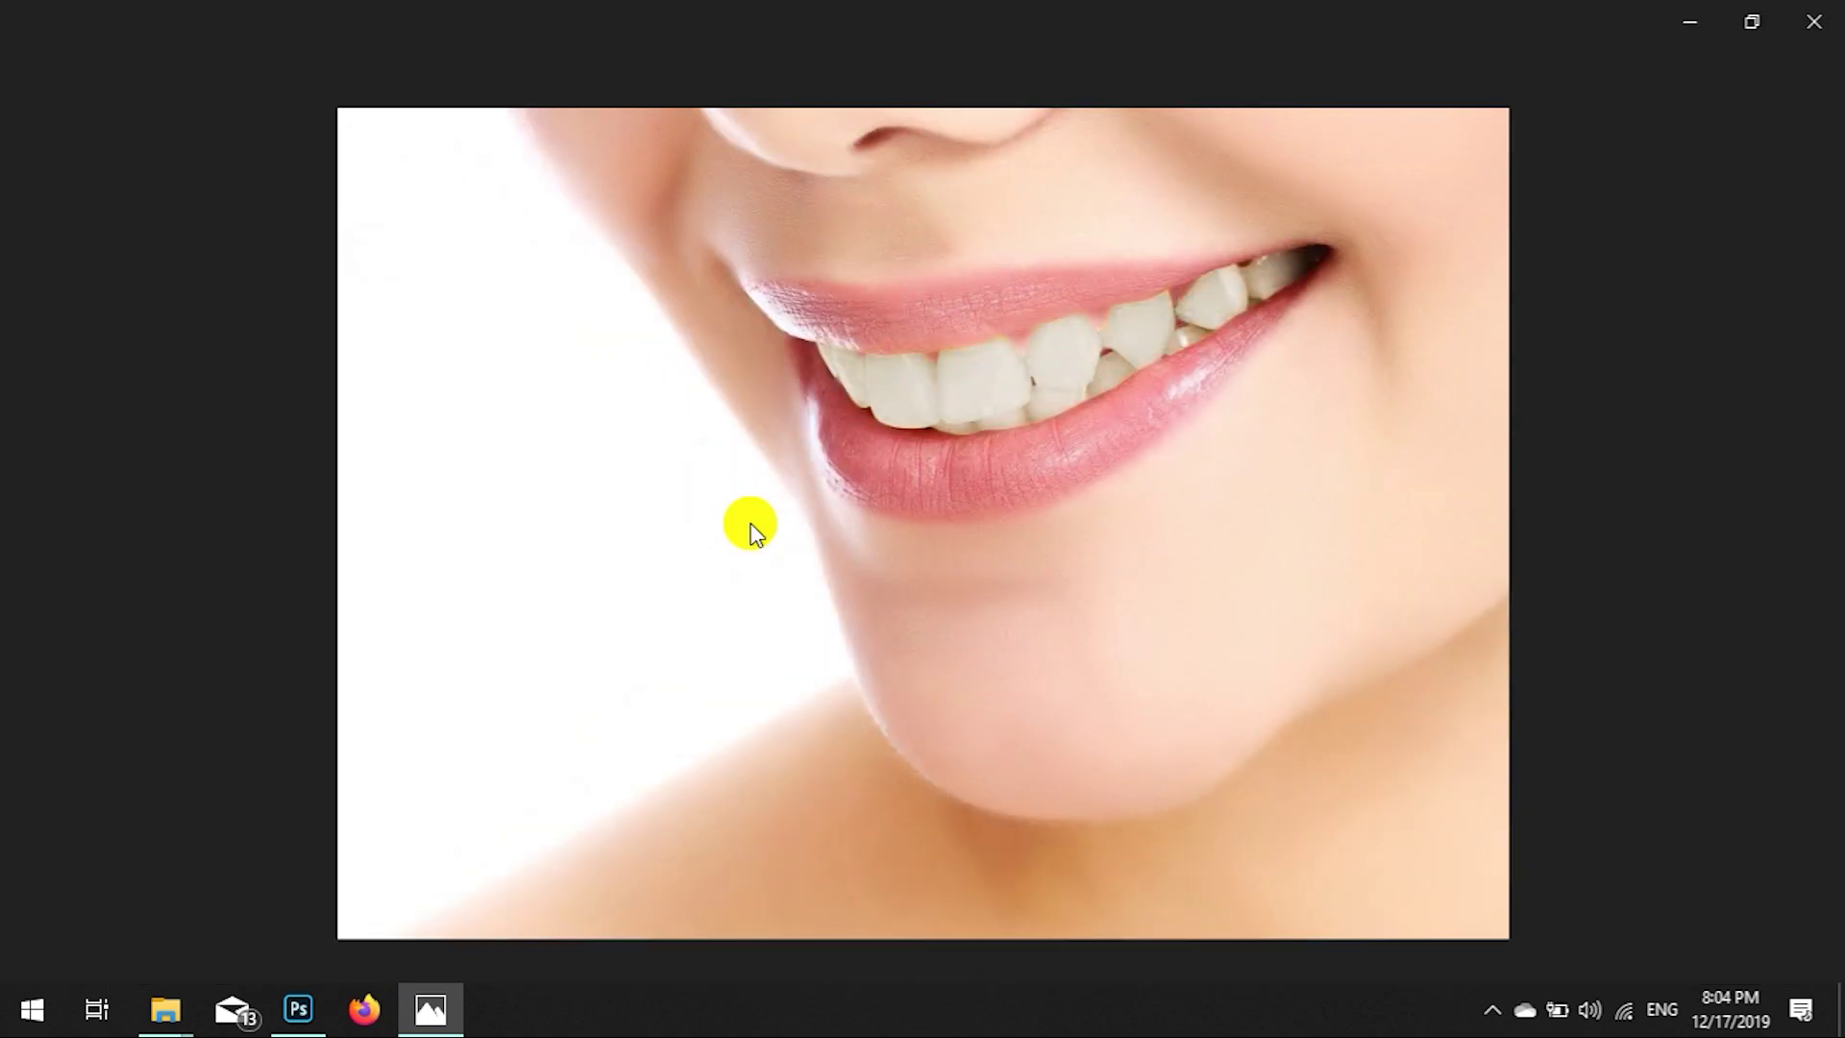
Flip between yellowteeth.jpg and White Teeth.jpg to compare them, then close Photos.
{"action": "key", "text": "Right"}
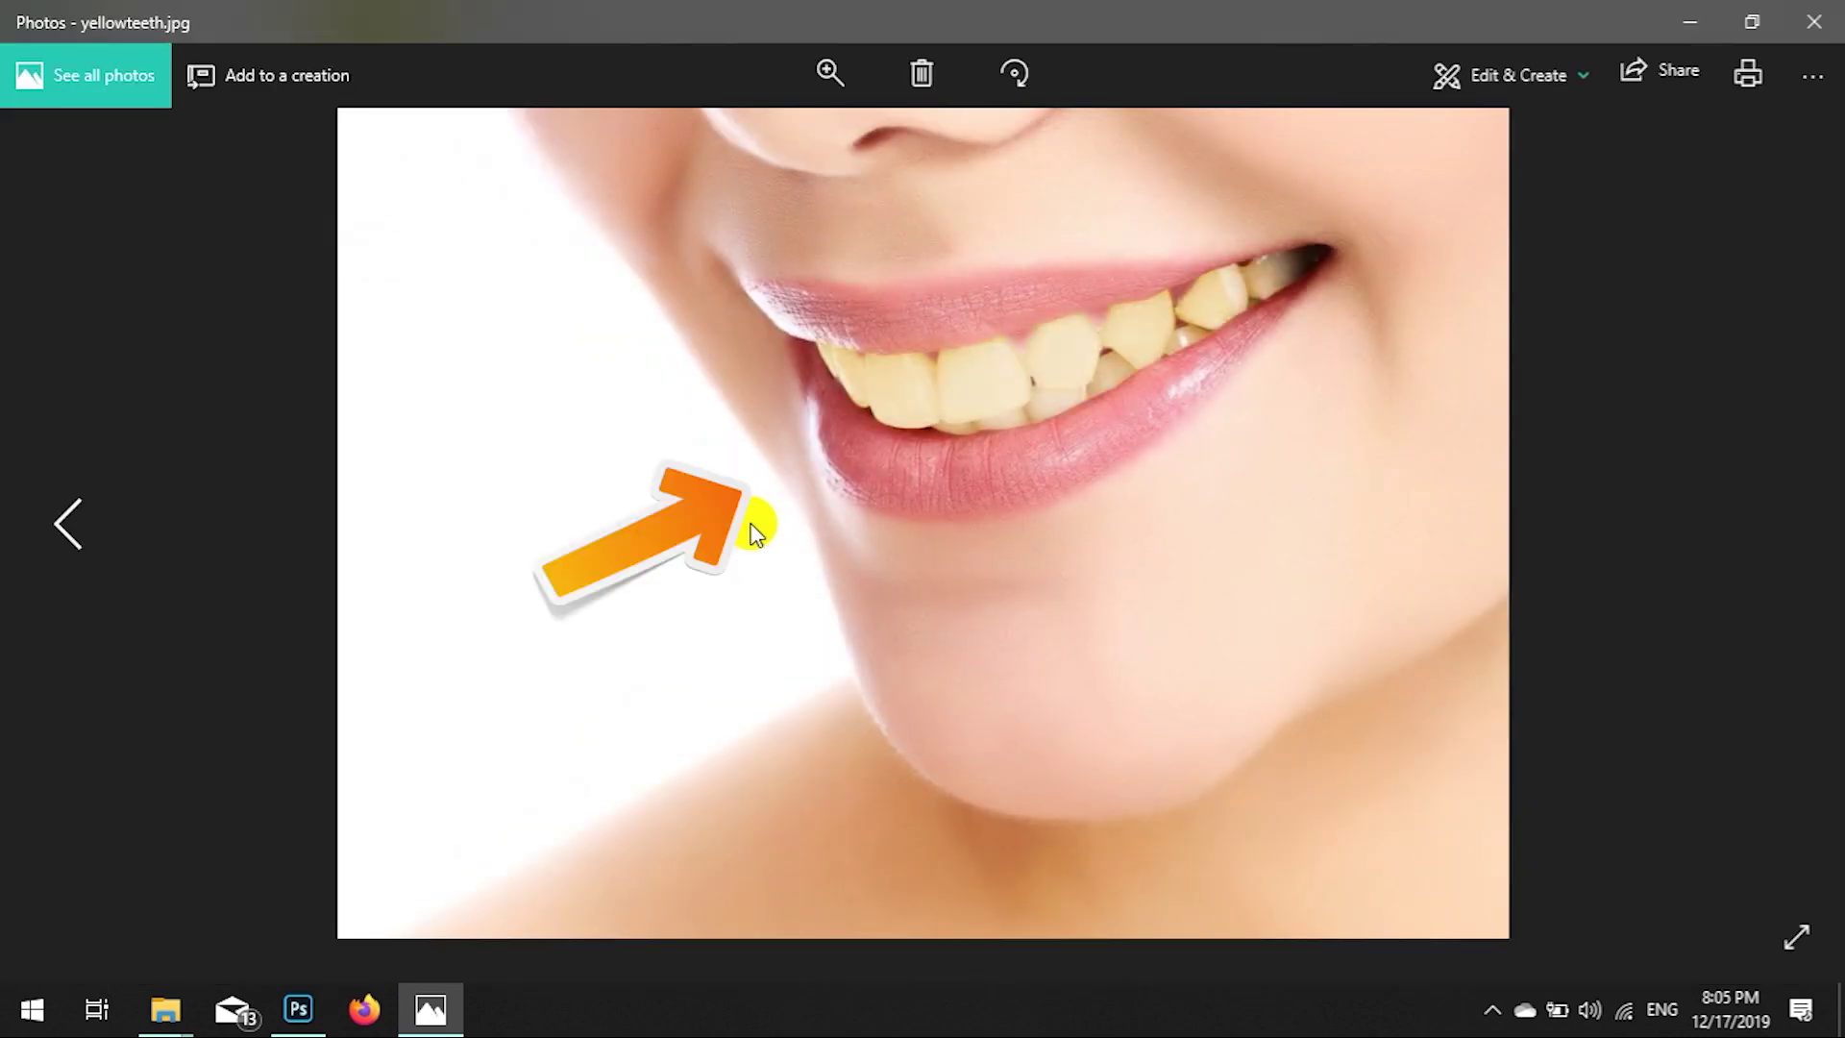
{"action": "key", "text": "Left"}
{"action": "key", "text": "Right"}
{"action": "key", "text": "Left"}
{"action": "key", "text": "Right"}
{"action": "key", "text": "Left"}
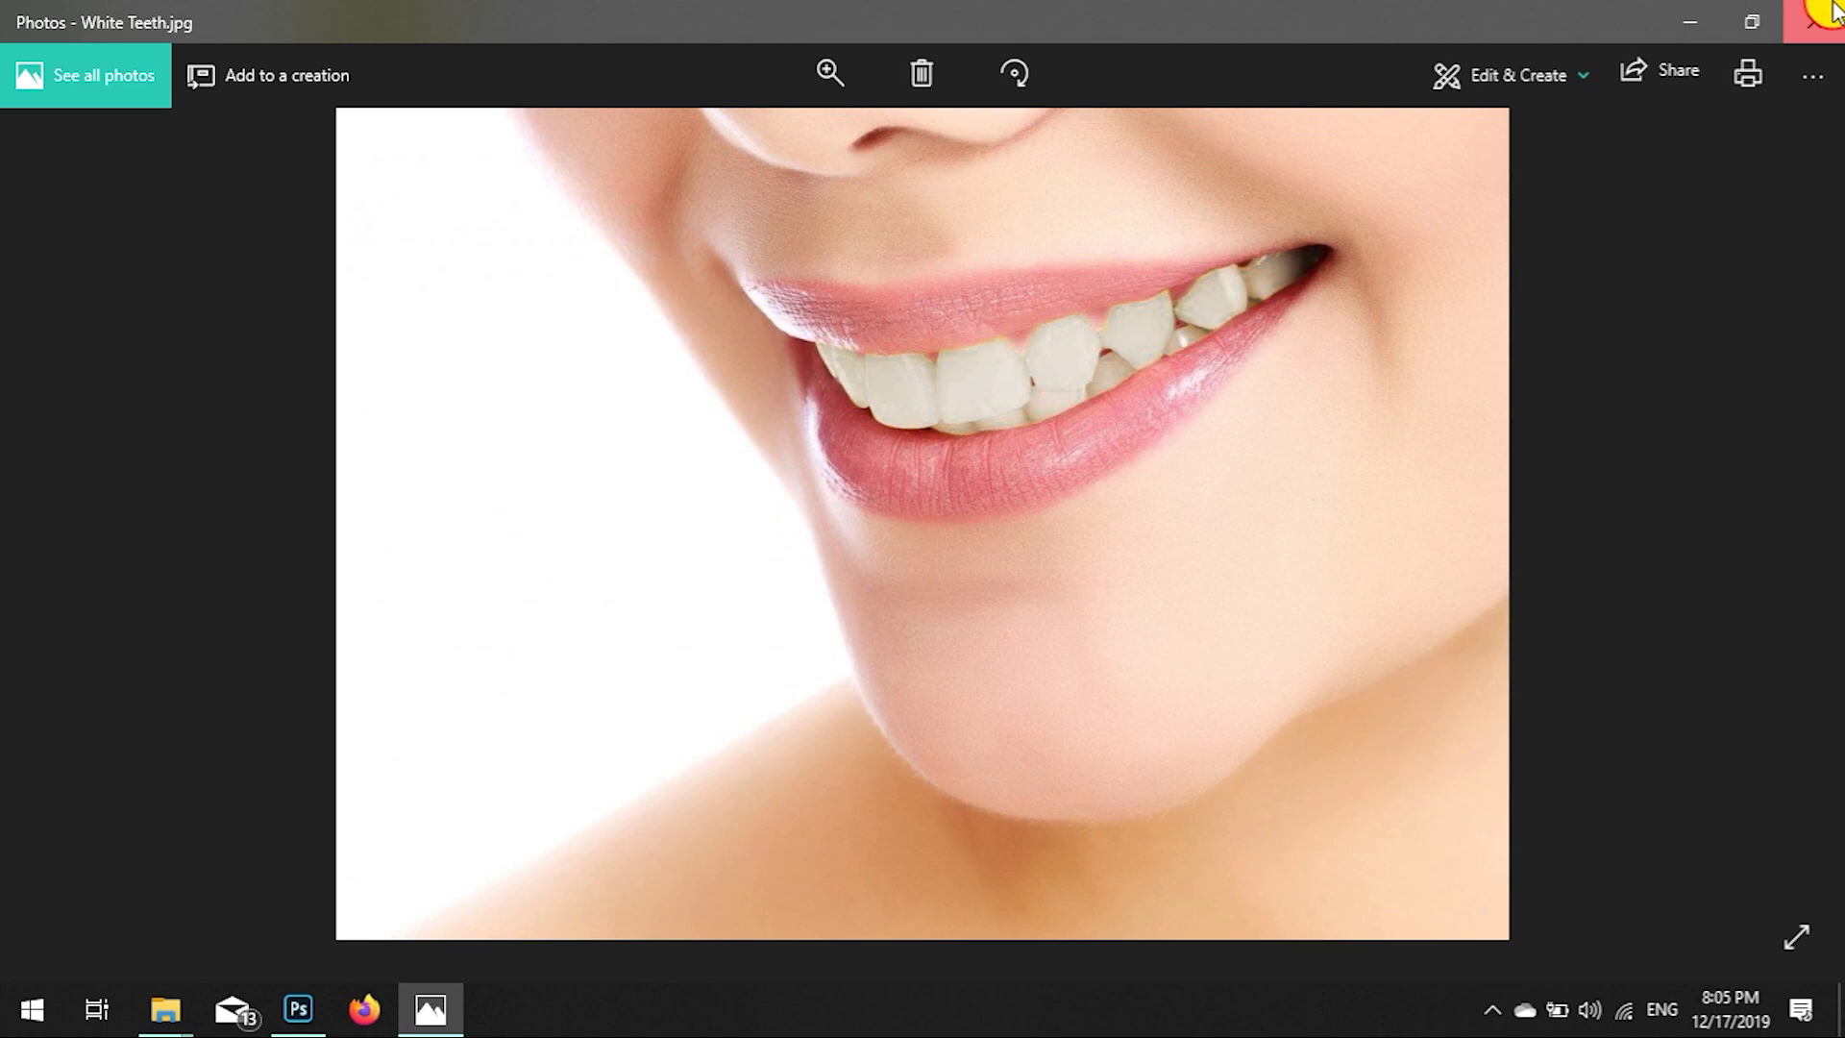
{"action": "left_click", "coordinate": [1814, 21]}
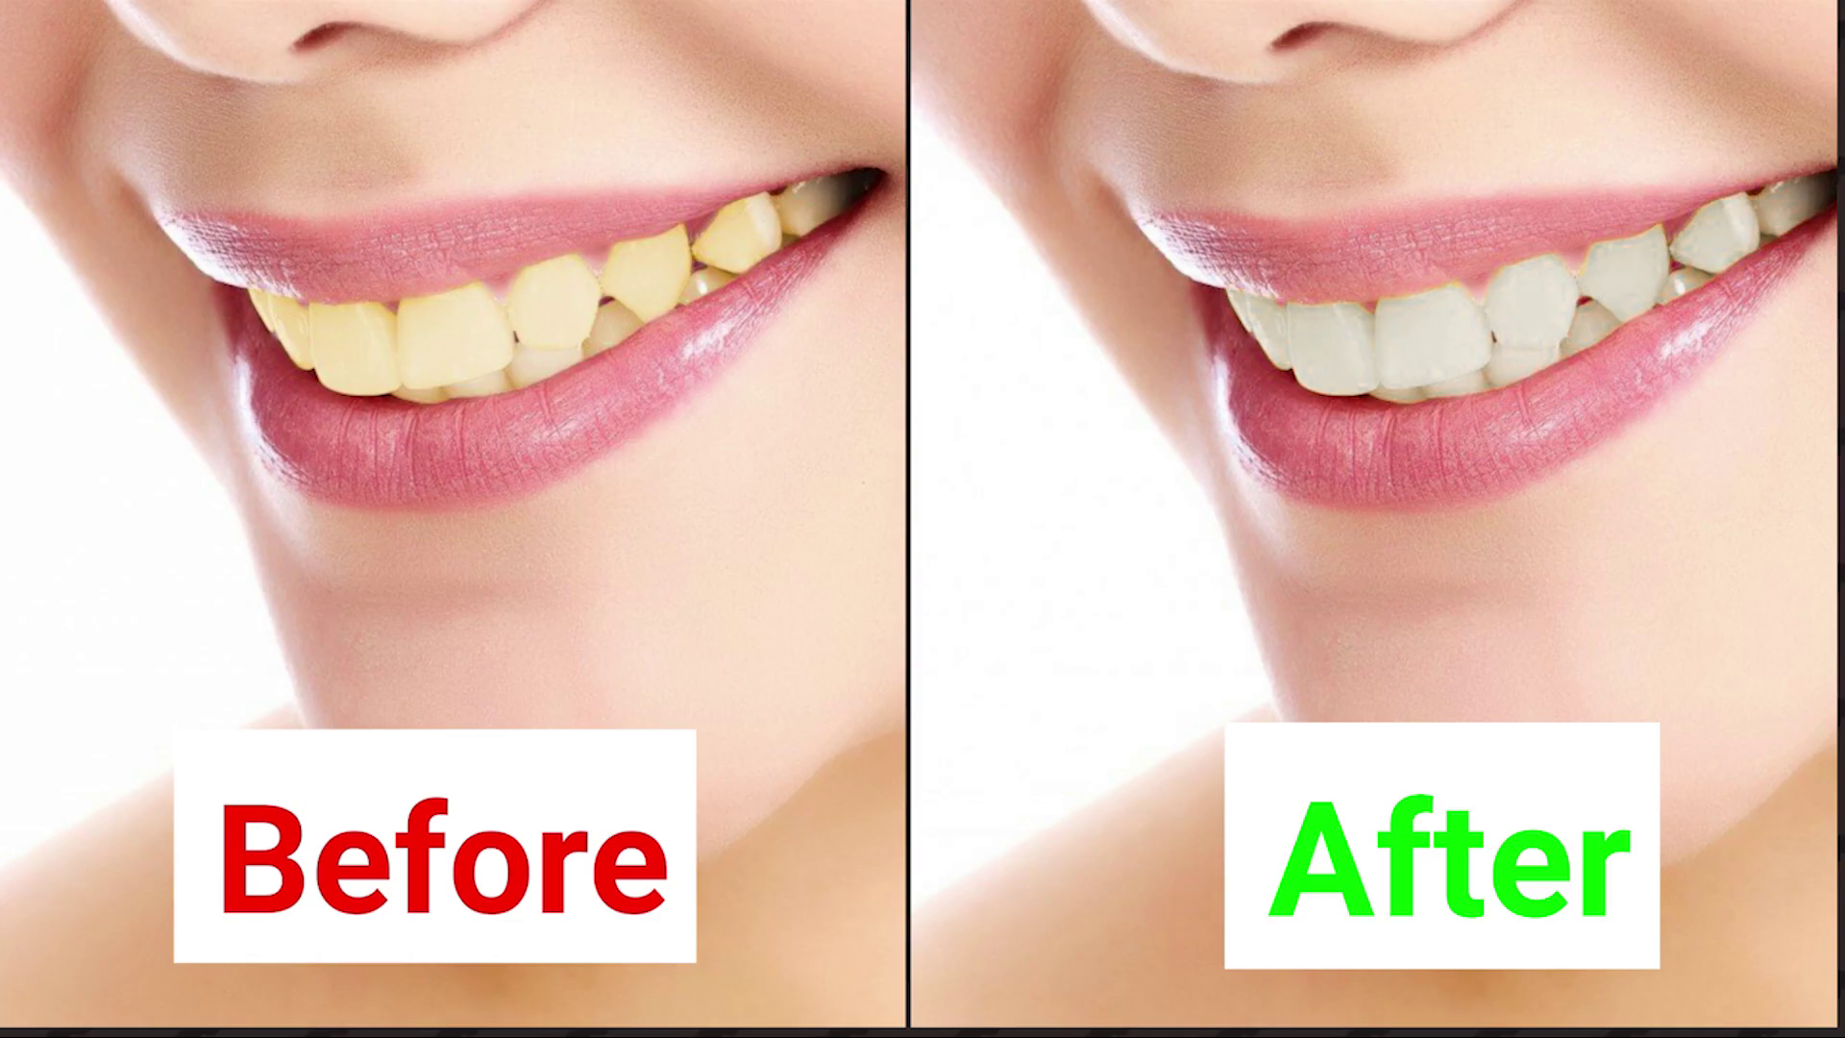